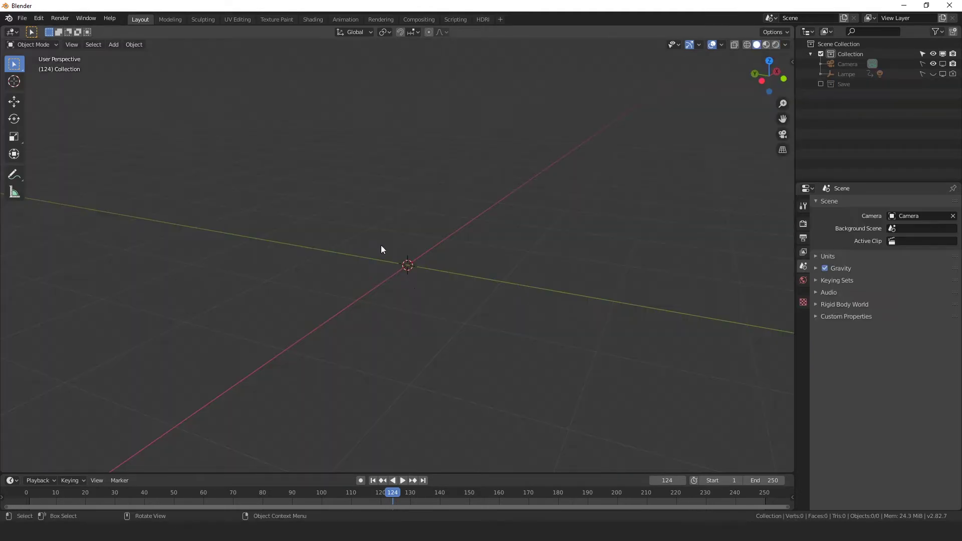
Step: Add a mesh circle with 8 vertices at the world origin
middle_drag(534, 294, 503, 292)
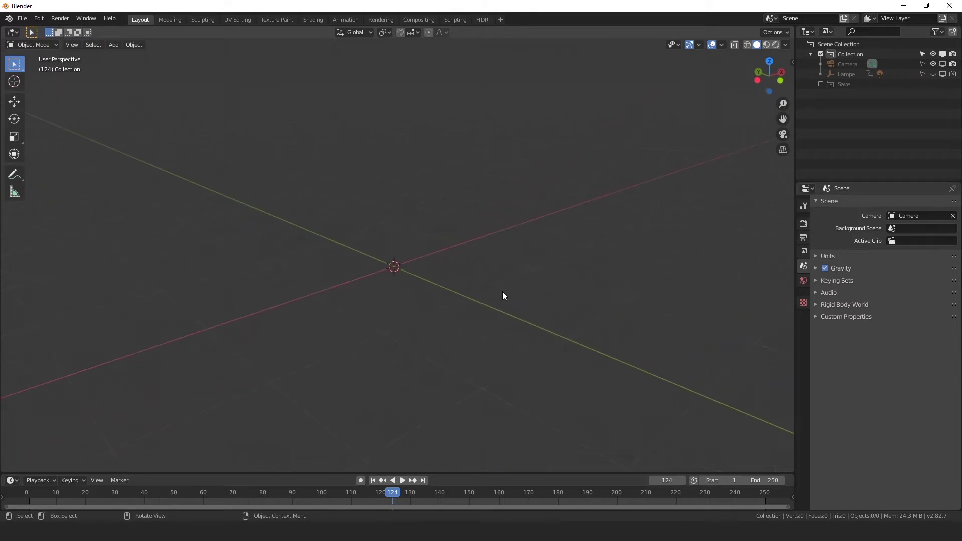
key(shift+a)
mouse_move(504, 292)
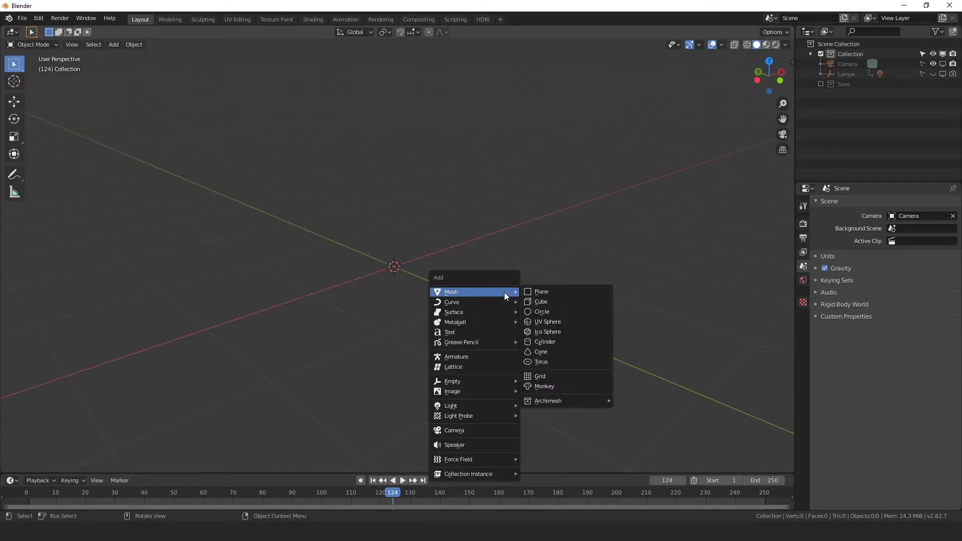
click(555, 313)
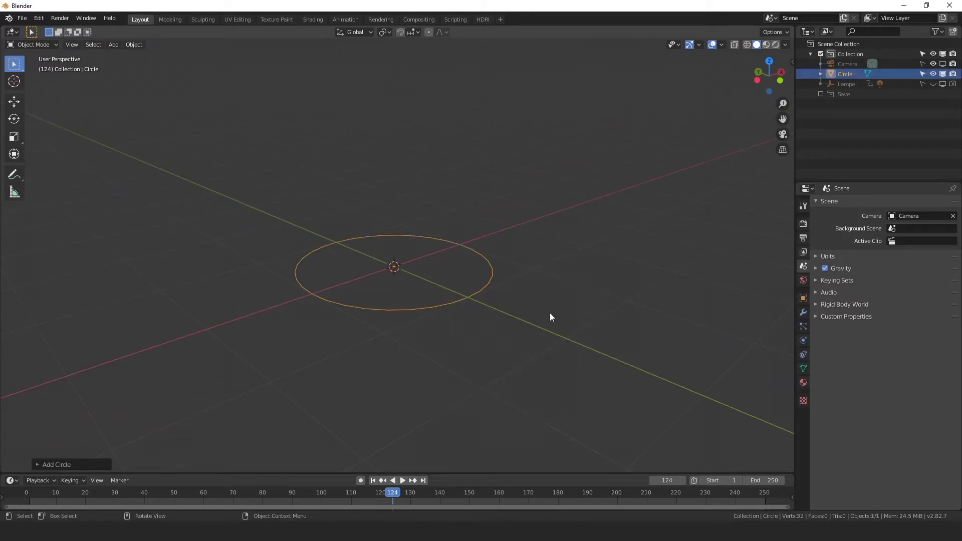
click(37, 465)
click(135, 355)
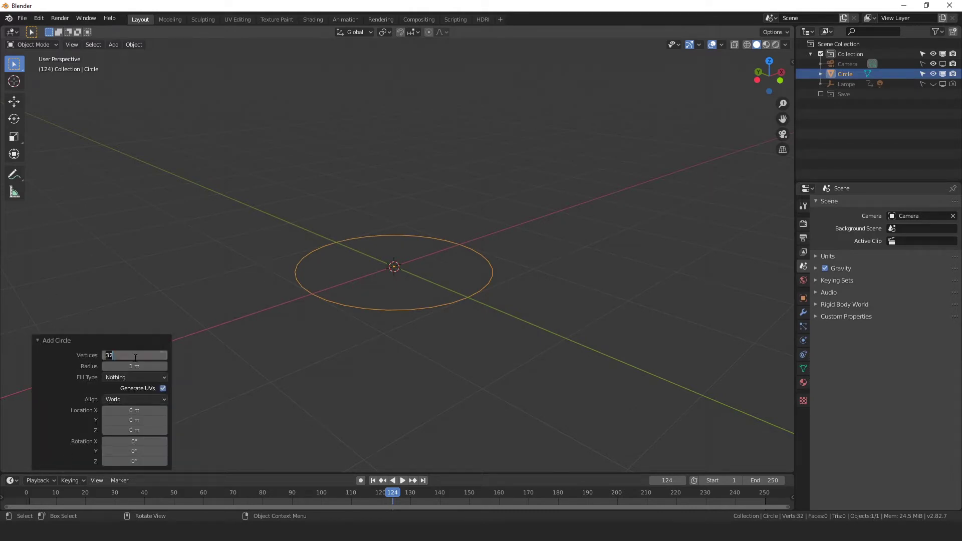
text(8)
key(Return)
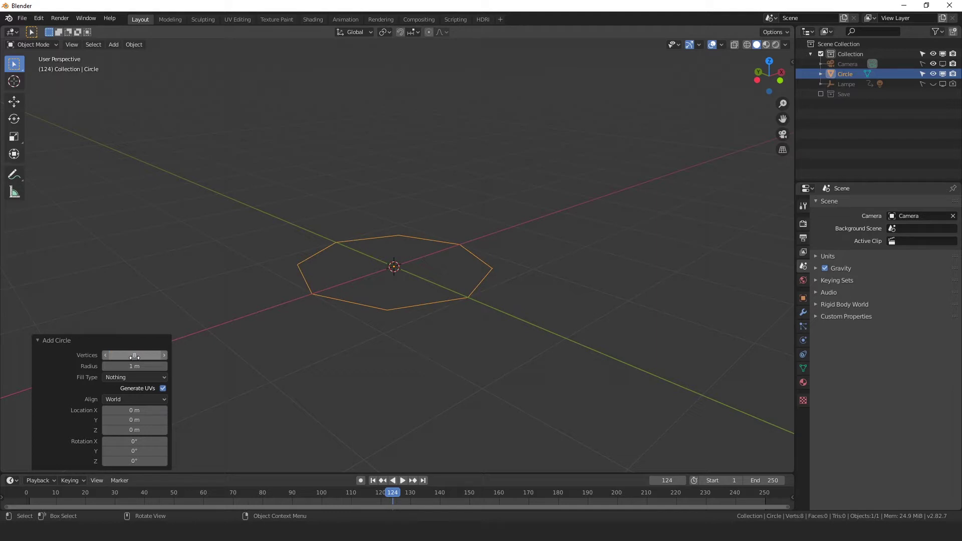
click(228, 284)
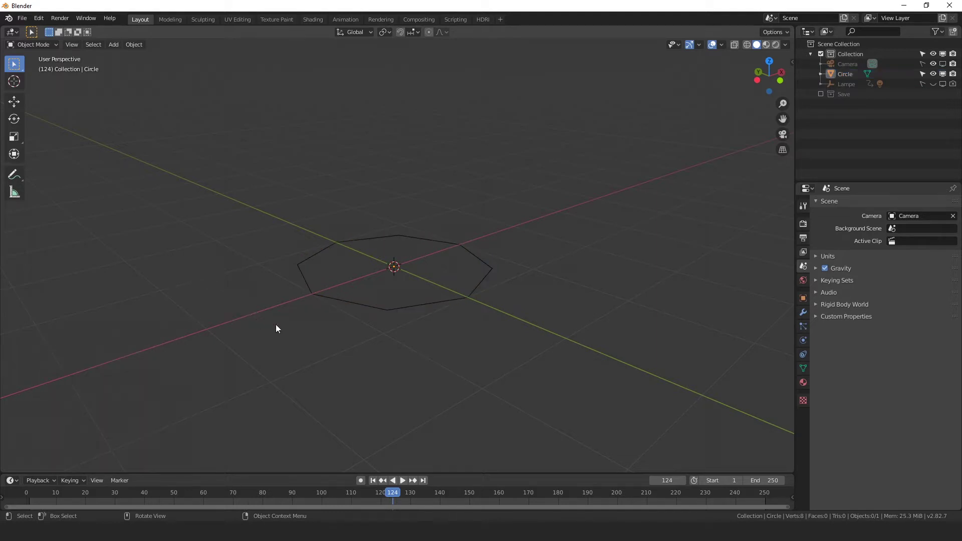
Step: Extrude all edges of the octagon about 0.395 m downward along Z to form the outer wall
middle_drag(275, 329, 428, 316)
click(428, 316)
key(Tab)
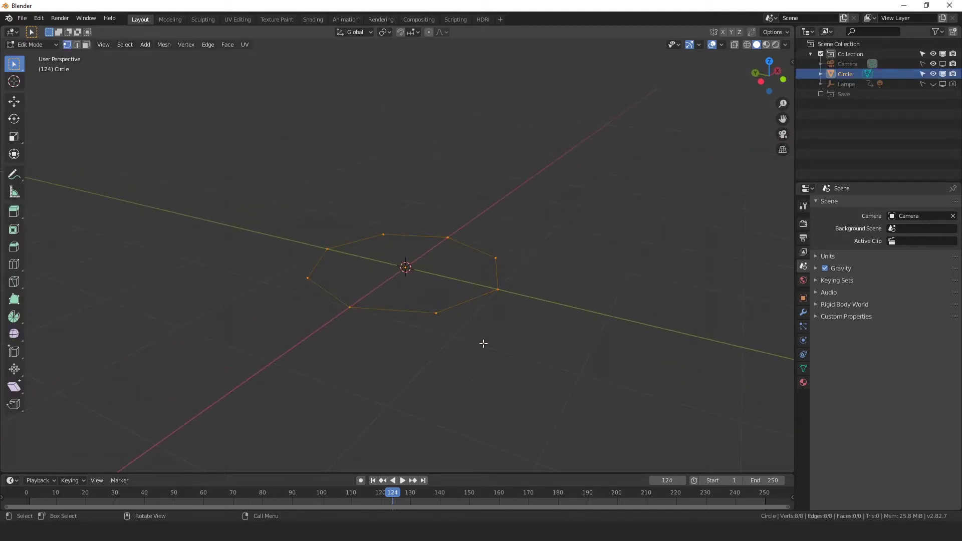
middle_drag(482, 343, 633, 314)
middle_drag(605, 355, 607, 354)
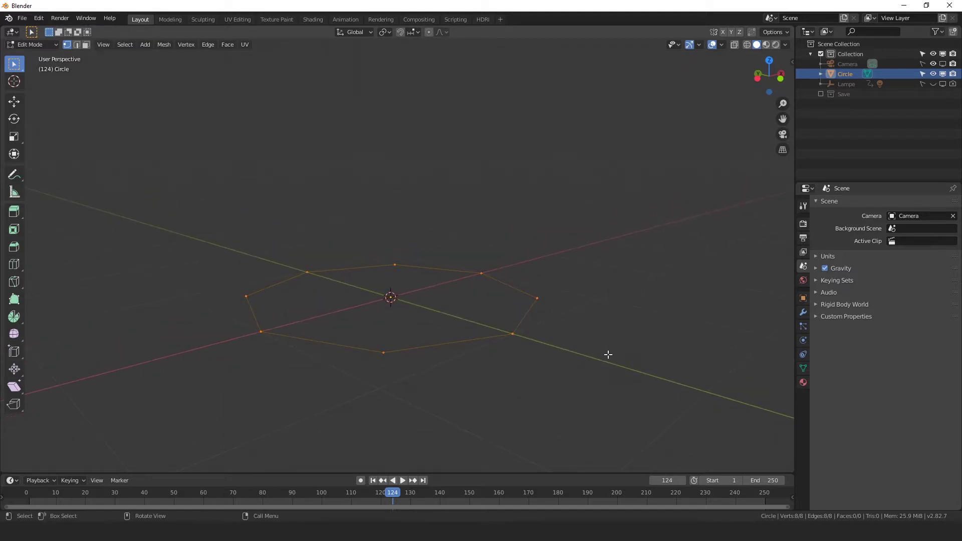
key(e)
key(z)
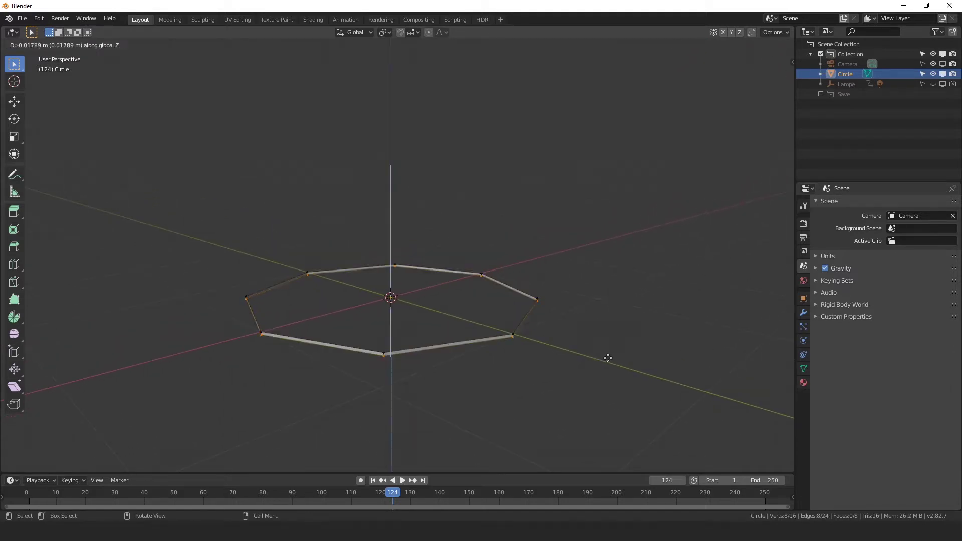
click(616, 404)
Step: Extrude the wall's upper edge loop inward, scaled to about 0.849, to form a flat rim
middle_drag(616, 404, 611, 375)
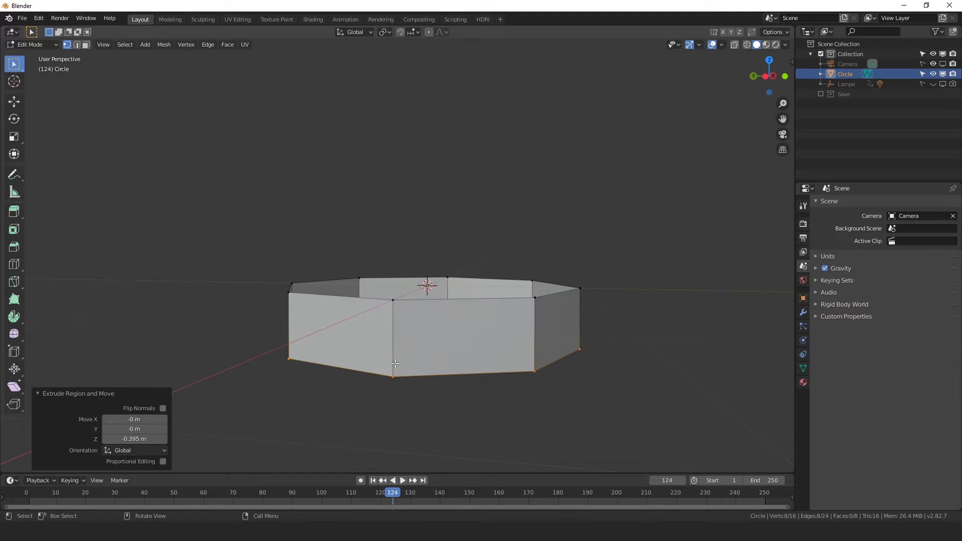
middle_drag(597, 341, 376, 361)
click(374, 362)
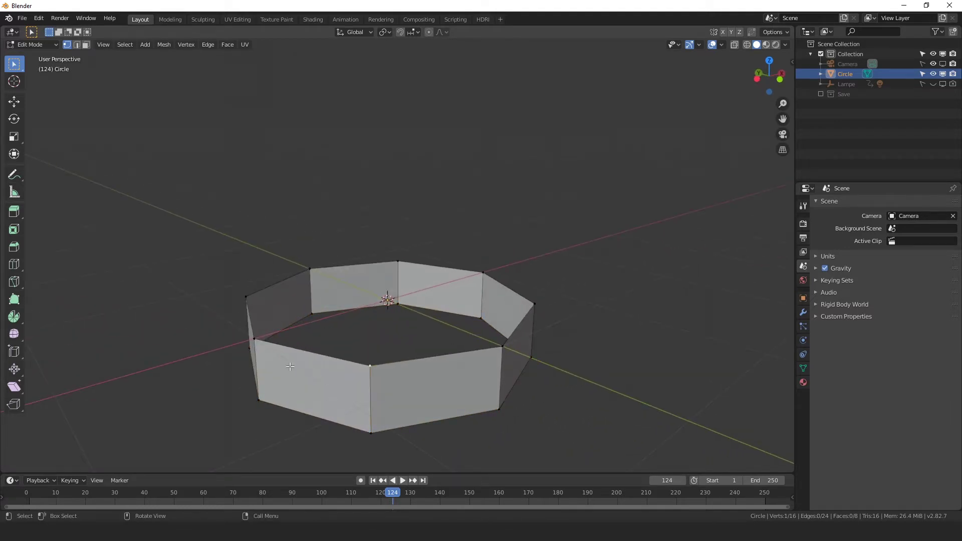
click(76, 45)
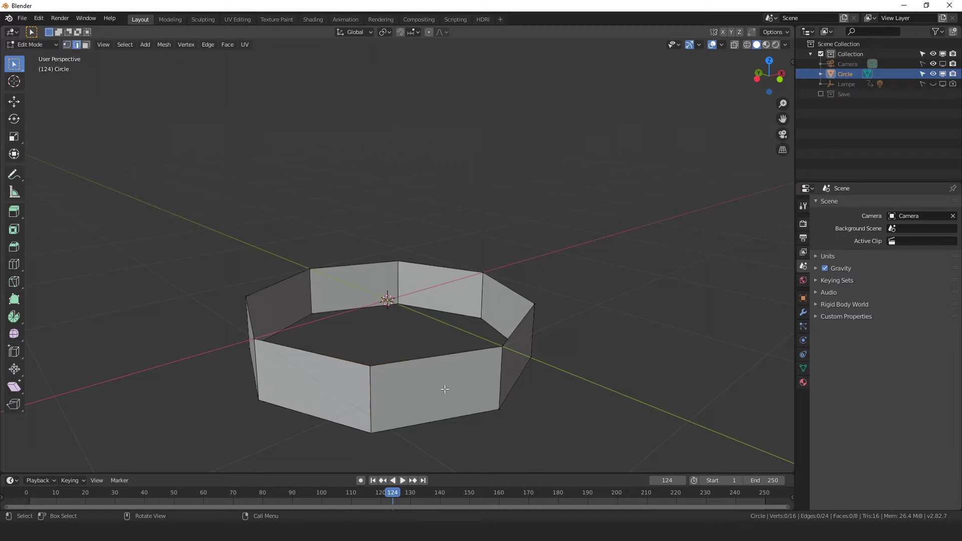
alt+click(412, 360)
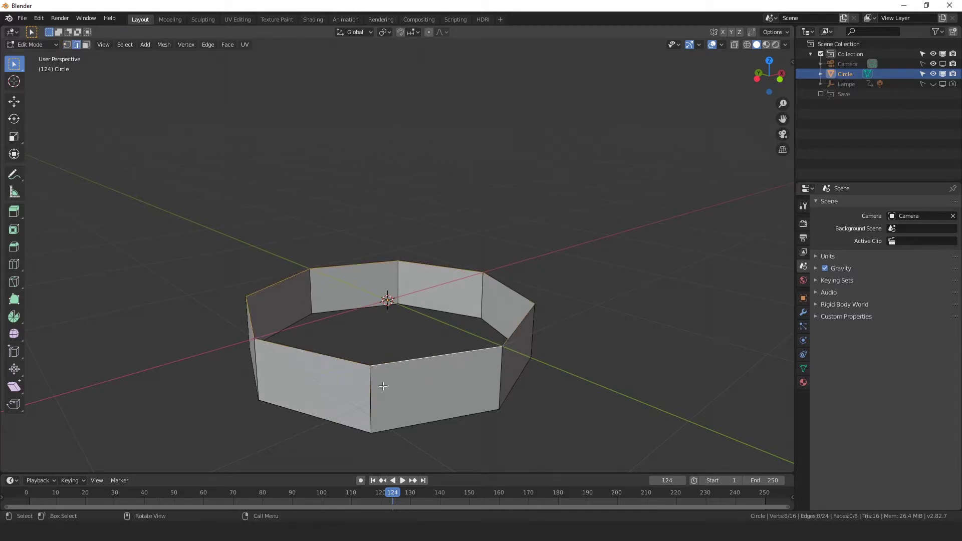
middle_drag(547, 343, 510, 364)
scroll(541, 376, up, 1)
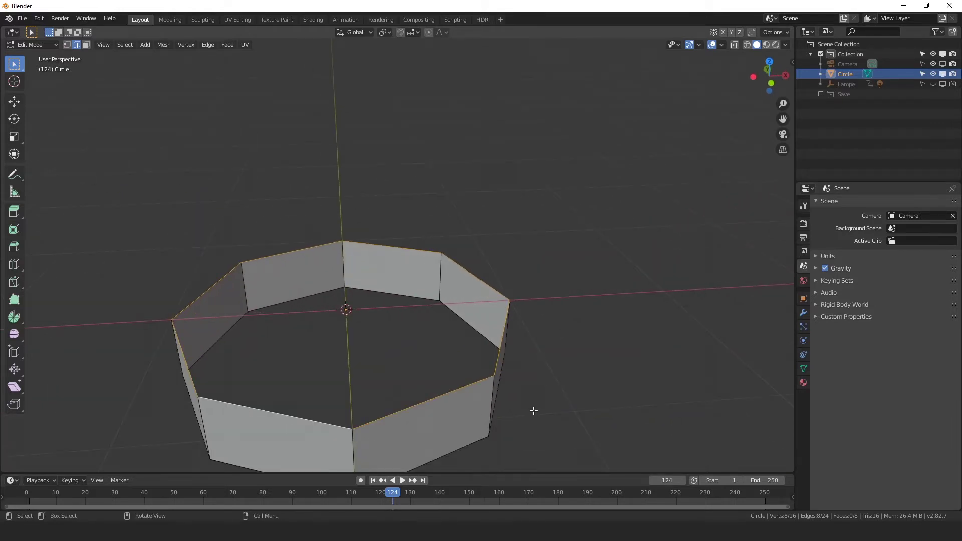
key(e)
key(s)
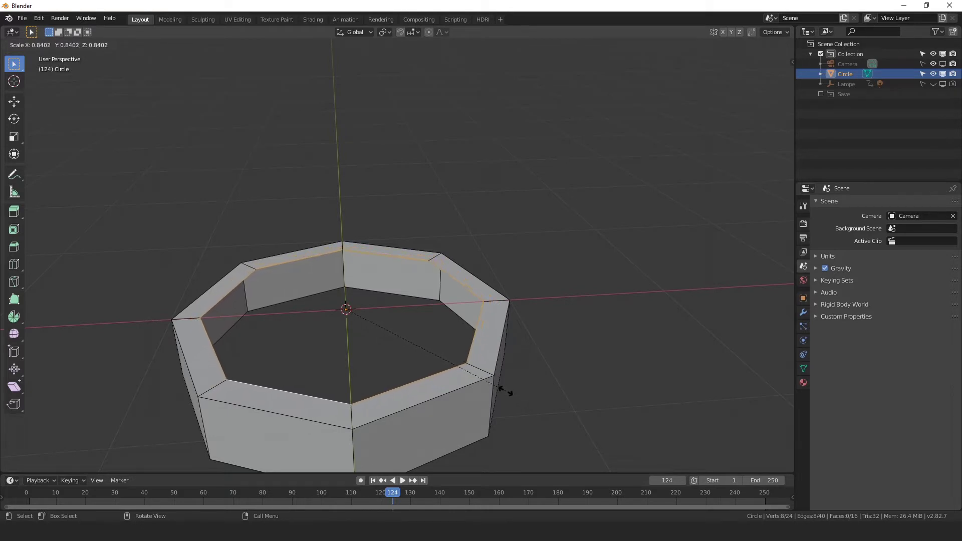
click(507, 391)
Step: Extrude the rim's inner edge loop about 0.07 m downward along Z
middle_drag(539, 357, 511, 343)
scroll(511, 343, up, 2)
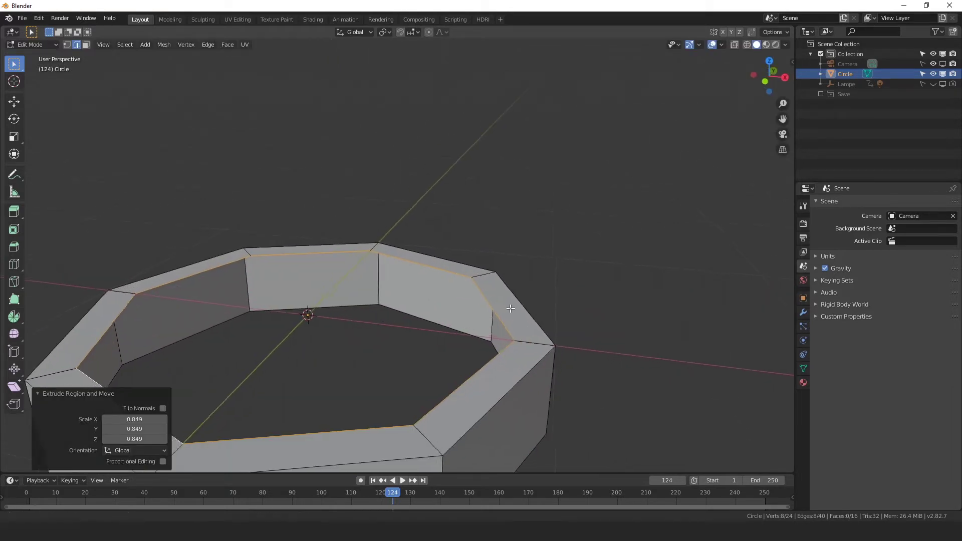
middle_drag(511, 308, 529, 308)
key(e)
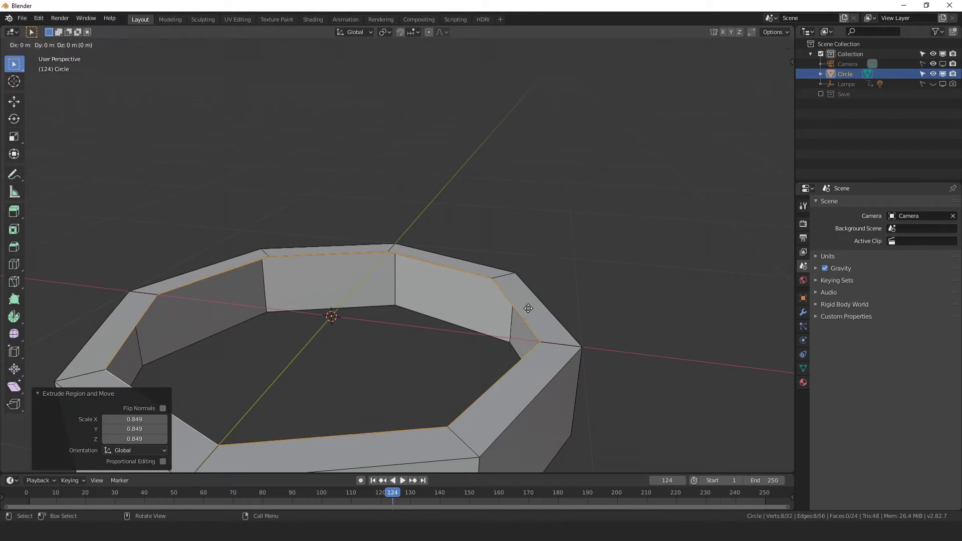
key(z)
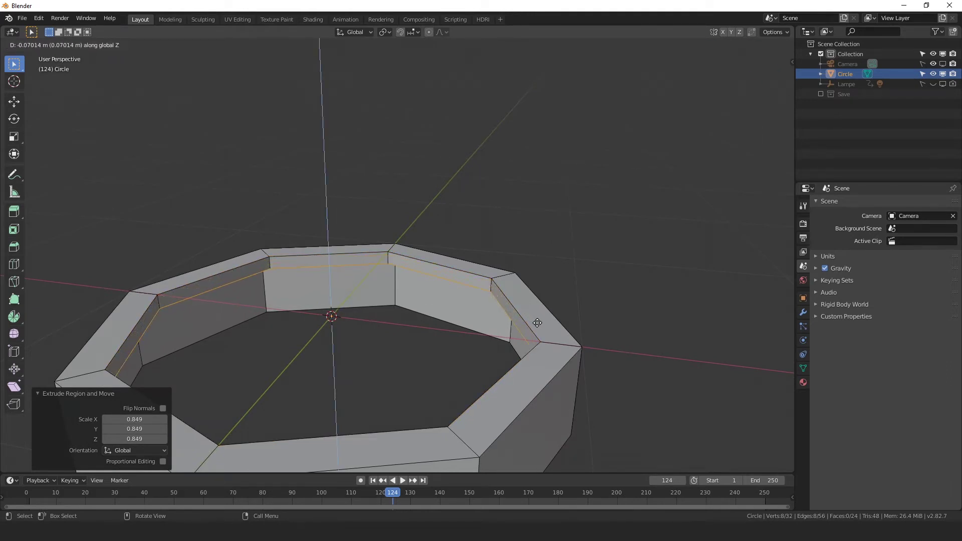
click(537, 323)
Step: Extrude the lowered inner loop inward, scaled to about 0.882, and fill its opening with a face
scroll(612, 353, down, 2)
scroll(612, 353, up, 1)
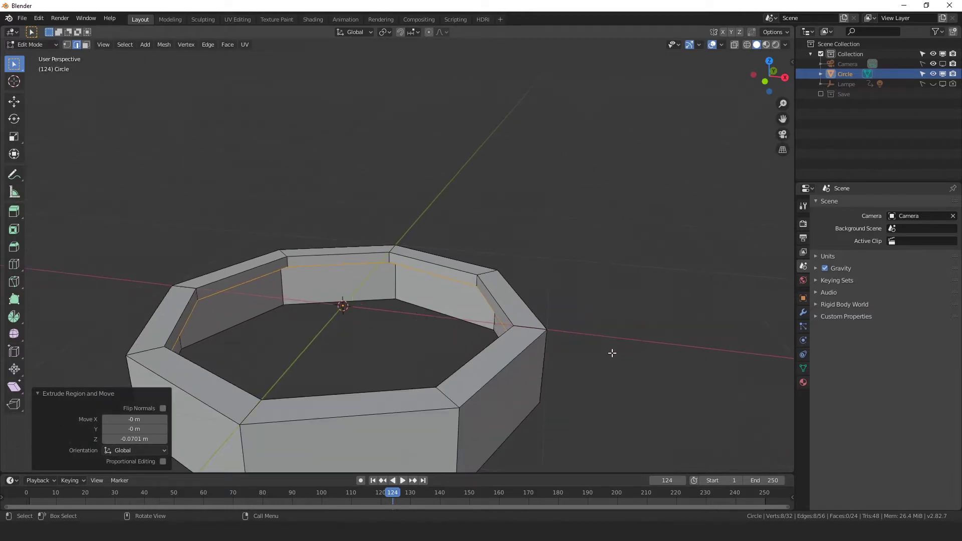
key(e)
key(s)
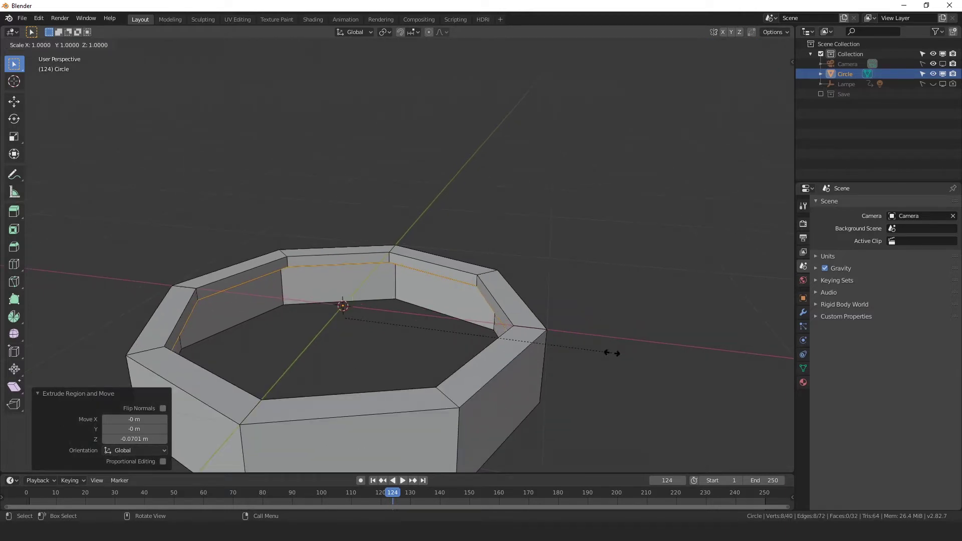
click(581, 347)
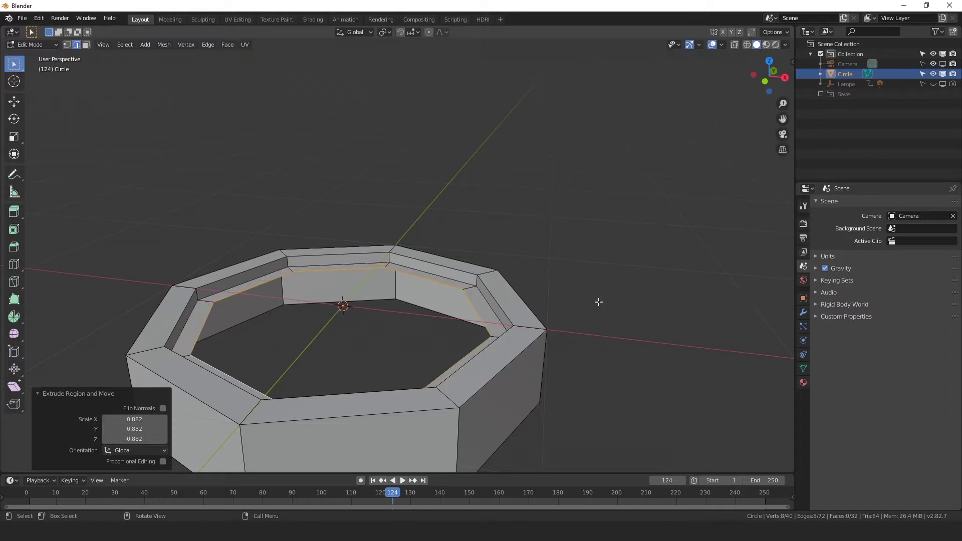
middle_drag(597, 301, 522, 333)
key(f)
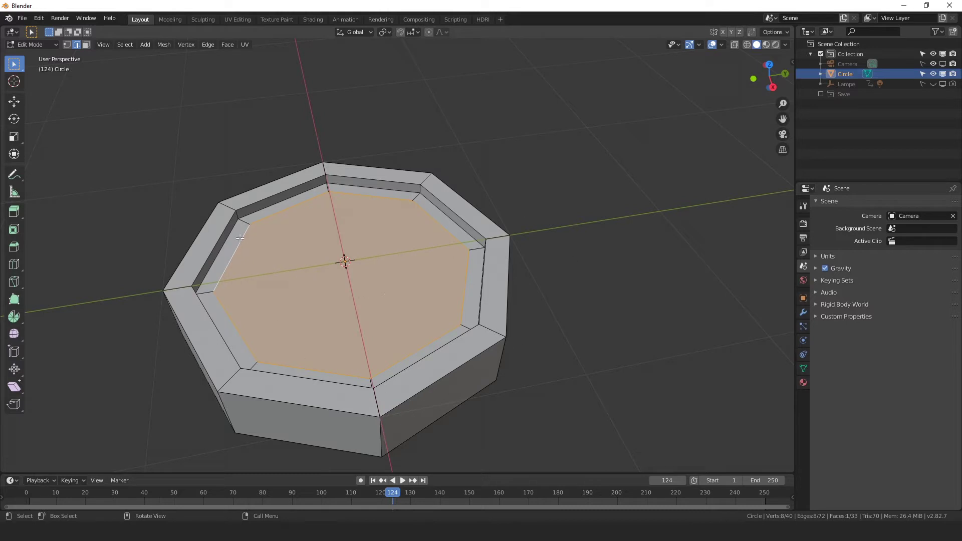
Step: Extrude the outer wall's lower edge loop inward on the underside, scaled to about 0.413
middle_drag(322, 337, 424, 296)
middle_drag(455, 367, 553, 284)
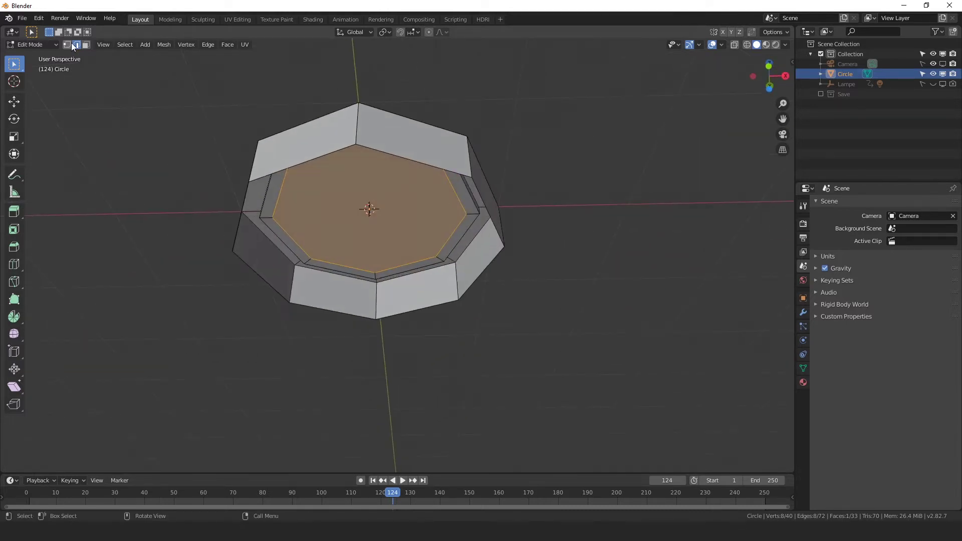
click(411, 160)
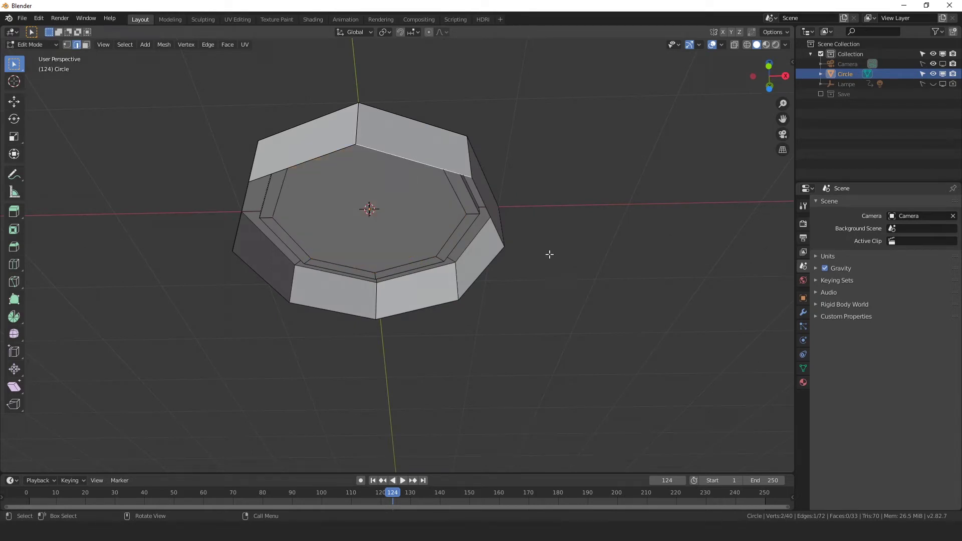
middle_drag(549, 254, 455, 284)
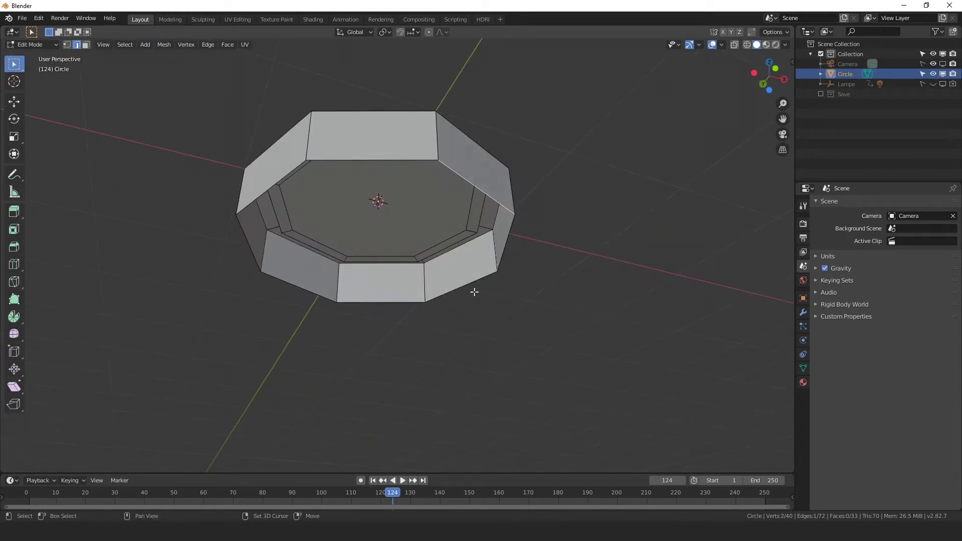
alt+click(467, 286)
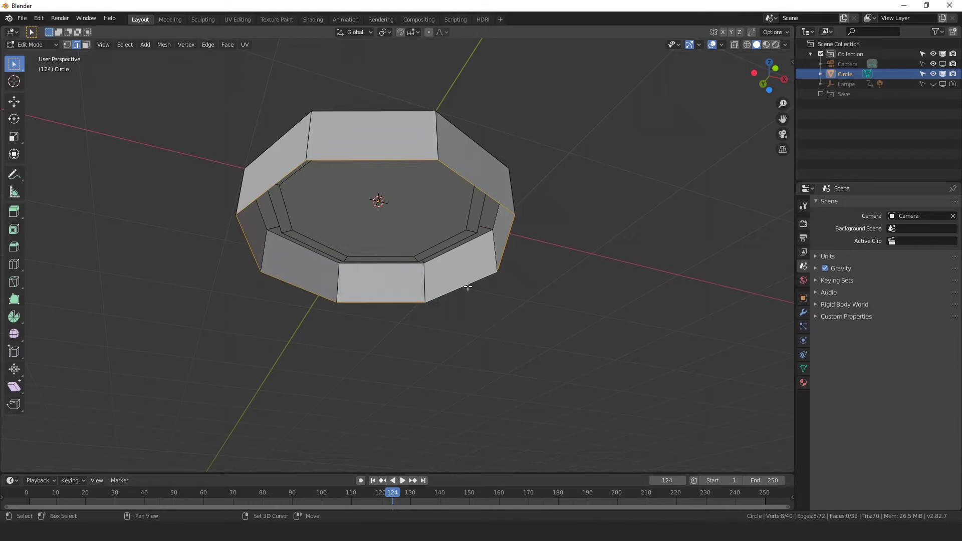
middle_drag(467, 286, 546, 187)
scroll(557, 281, up, 3)
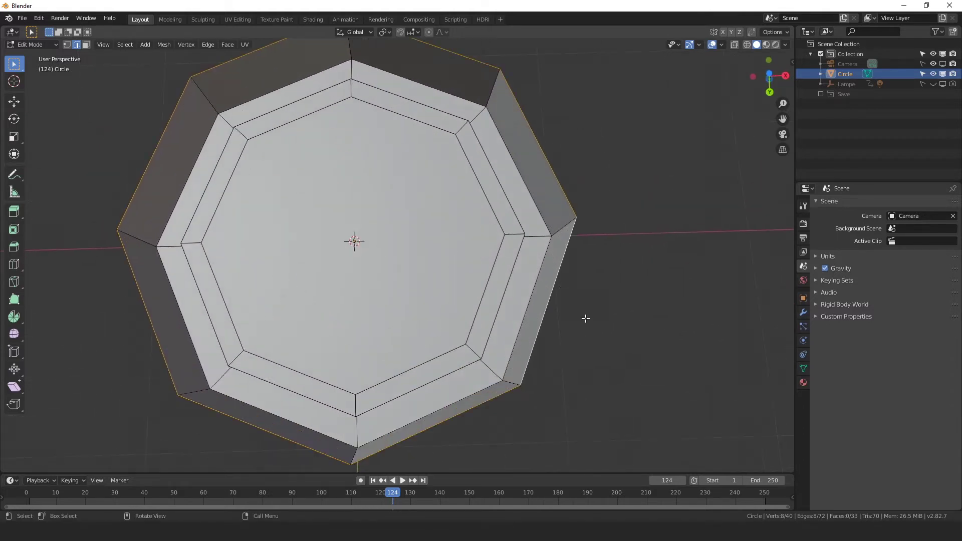
key(e)
key(s)
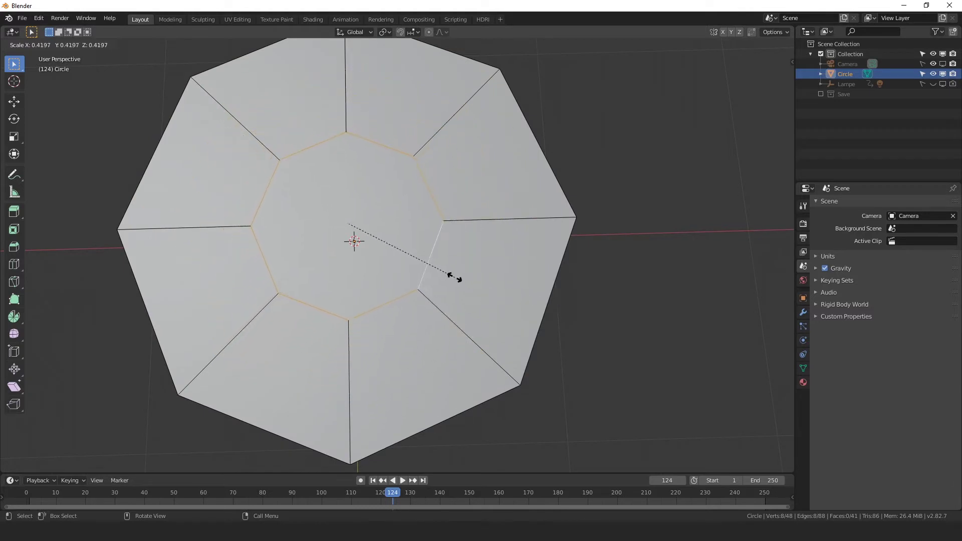
click(452, 276)
Step: Extrude the small underside loop about 1.46 m downward along Z to form a central column
scroll(458, 270, down, 4)
middle_drag(476, 240, 417, 380)
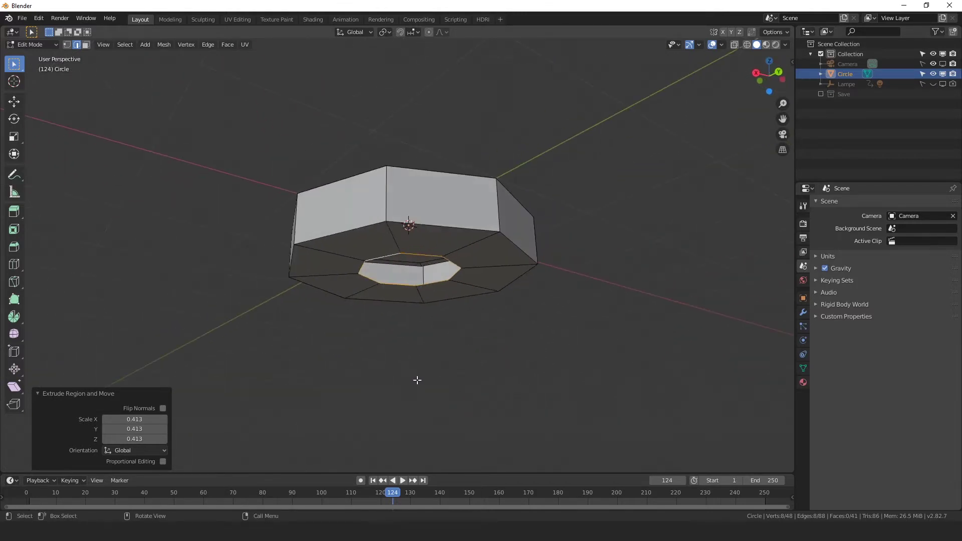
key(e)
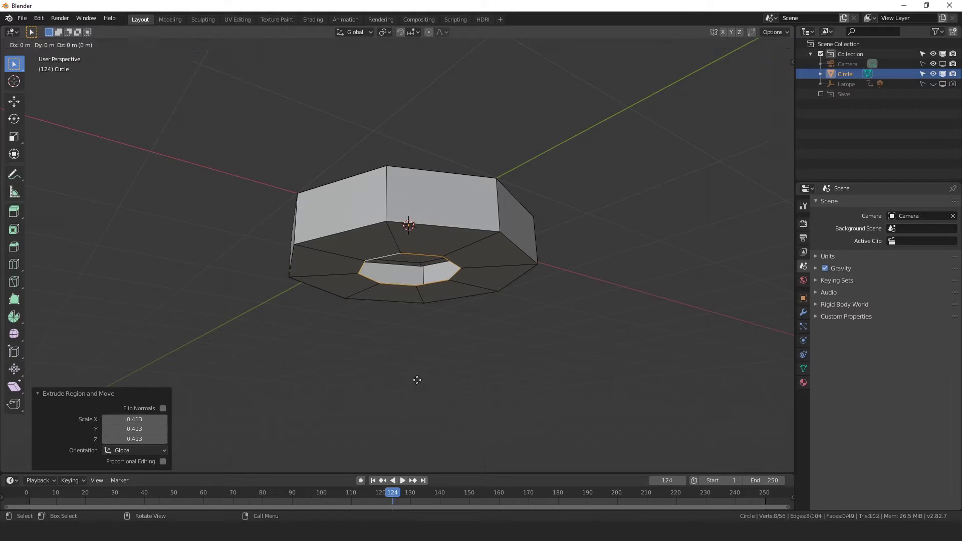
key(z)
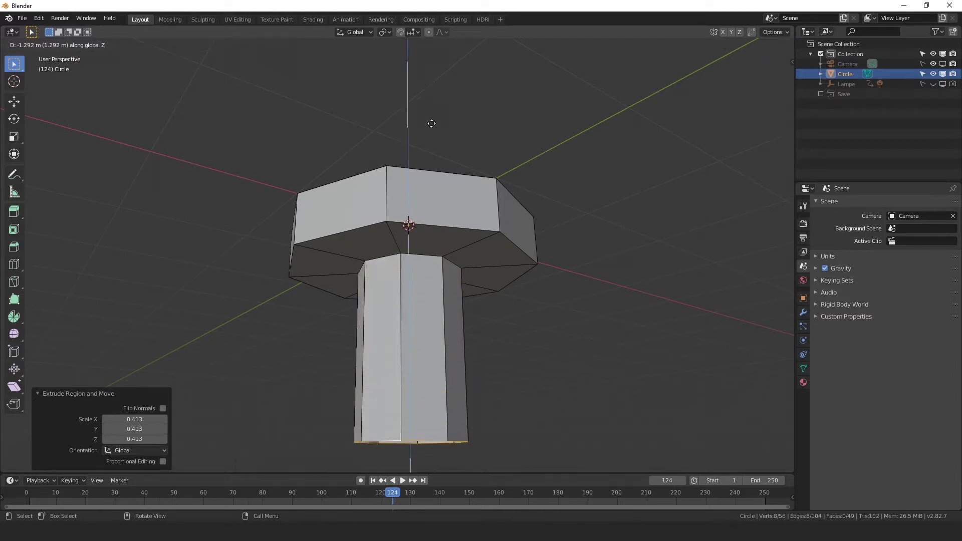
click(434, 95)
Step: Shorten the column by moving its lower edge loop about 0.133 m up along Z
scroll(434, 94, down, 3)
middle_drag(435, 94, 377, 131)
scroll(519, 307, up, 3)
middle_drag(519, 307, 549, 285)
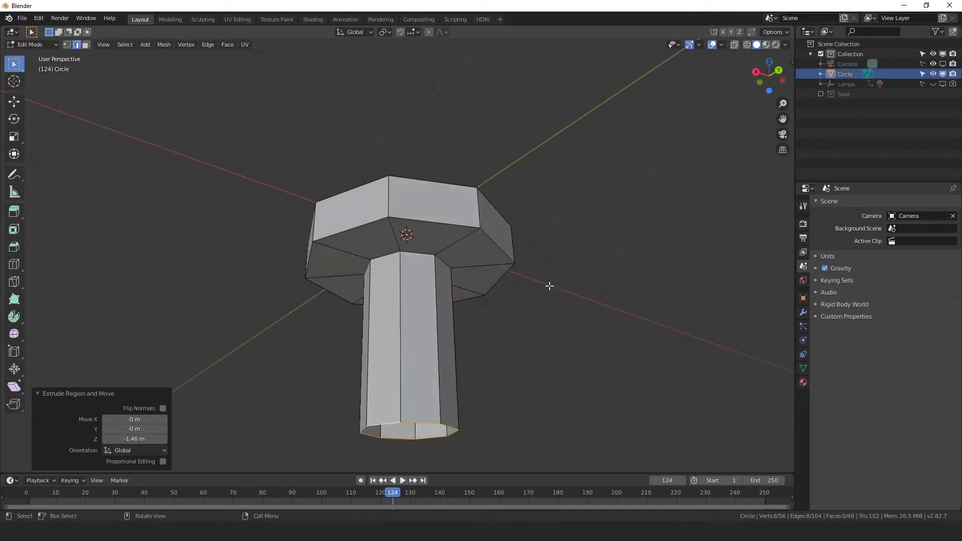
key(g)
key(z)
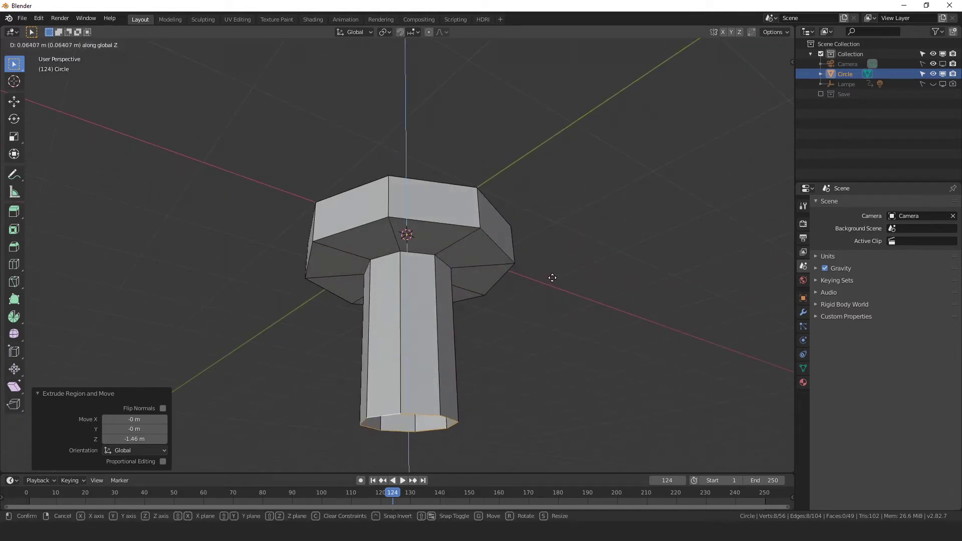
click(557, 269)
Step: Extrude the column's lower edge loop inward, scaled to about 0.843
scroll(557, 269, down, 2)
middle_drag(557, 269, 495, 289)
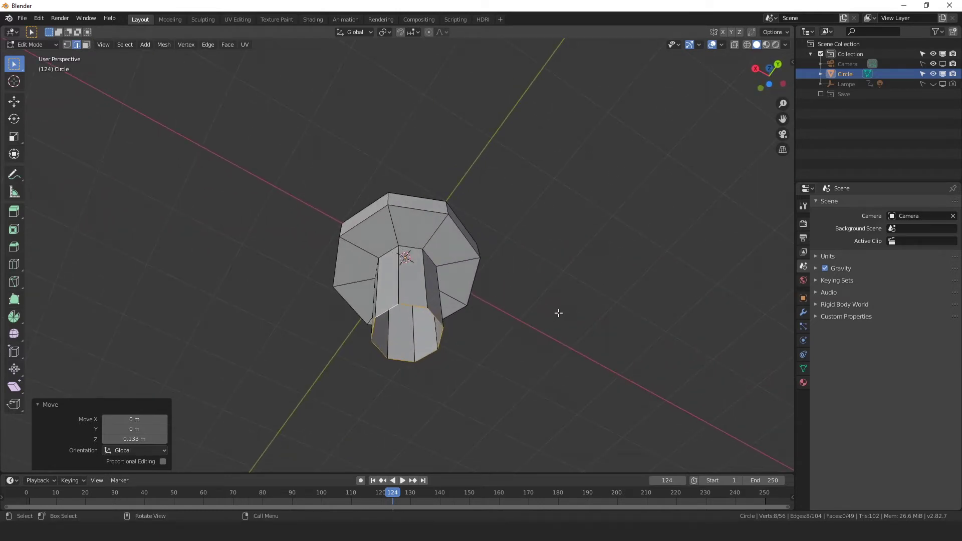
key(e)
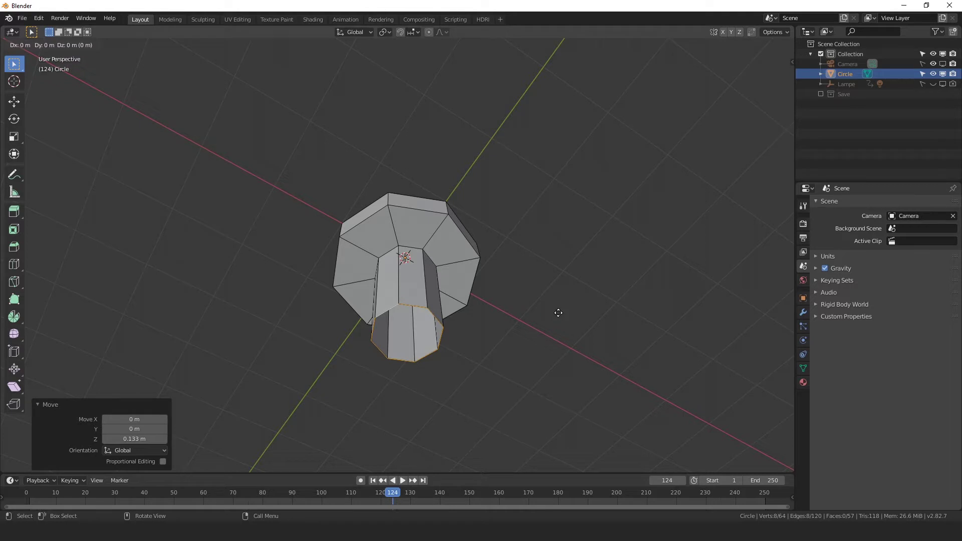
key(s)
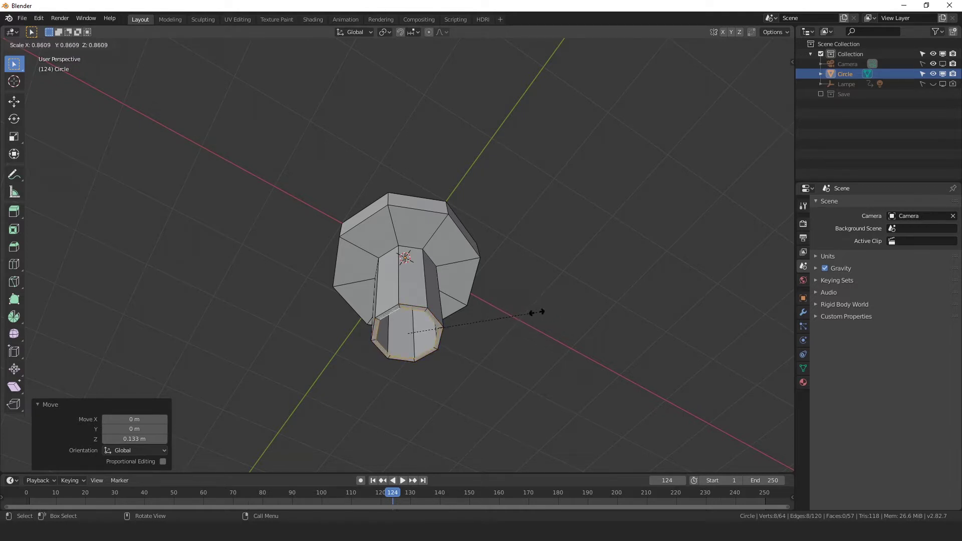
click(532, 315)
scroll(522, 253, up, 5)
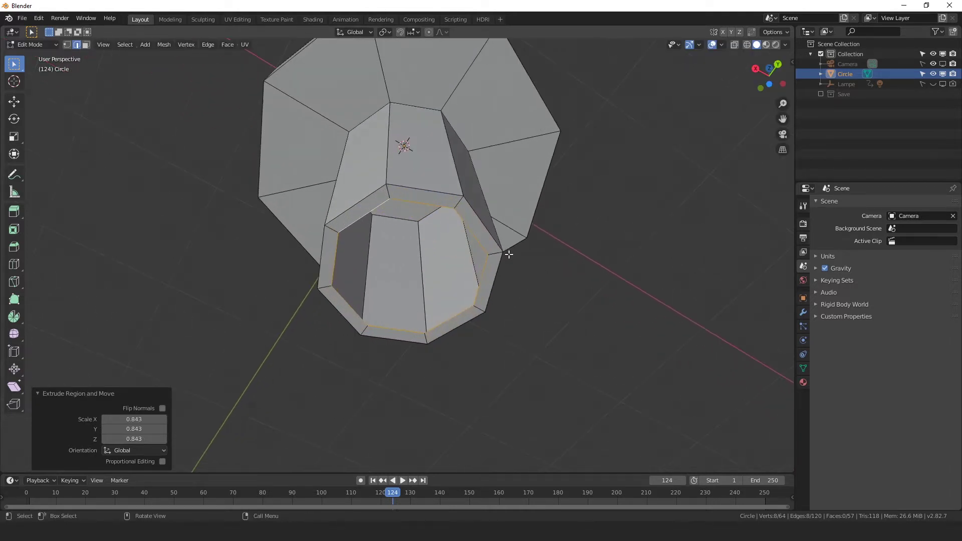
Step: Move the inner loop at the column's lower end about 0.034 m down along Z to form a chamfer
middle_drag(508, 254, 584, 322)
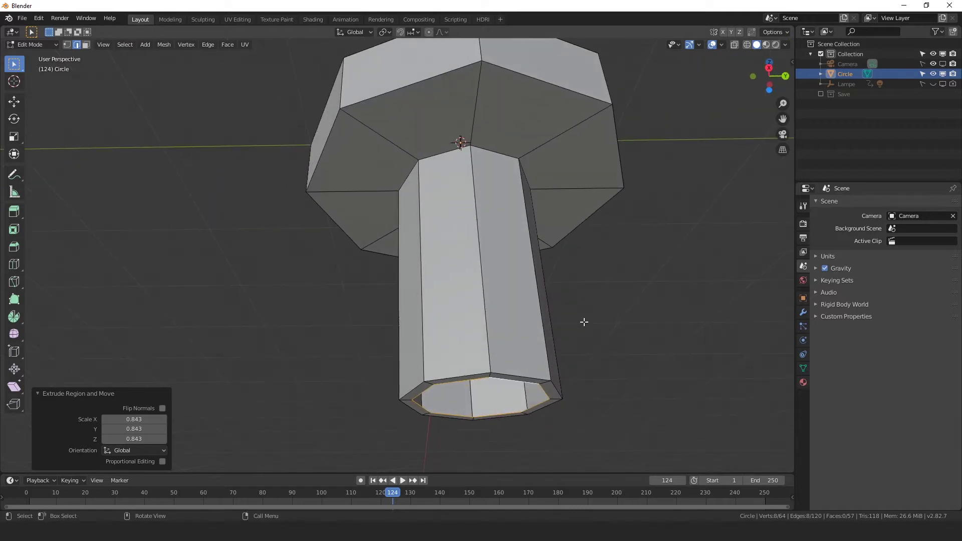
key(g)
key(z)
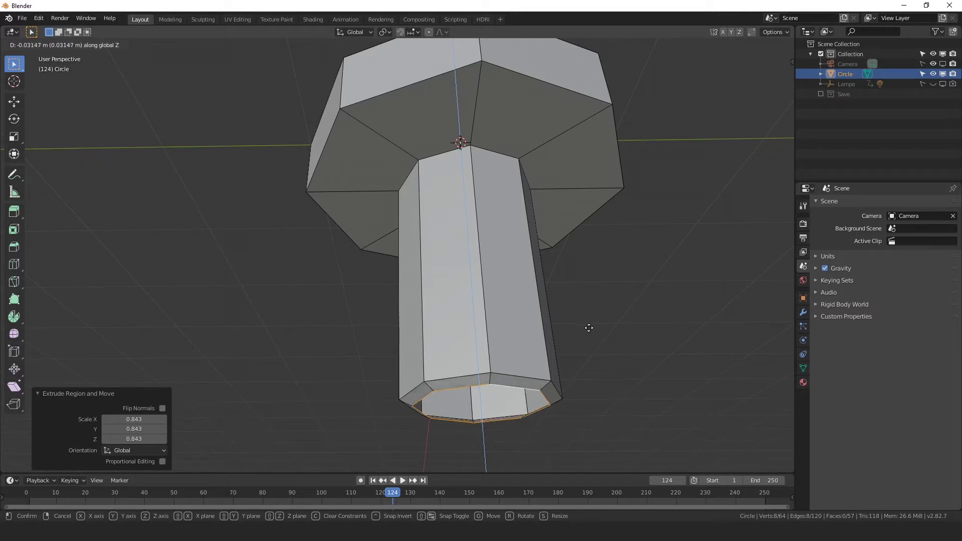
click(589, 328)
Step: Close the opening at the column's lower end with a Grid Fill, span 2
scroll(591, 329, down, 3)
middle_drag(593, 329, 585, 298)
scroll(584, 297, up, 2)
click(227, 44)
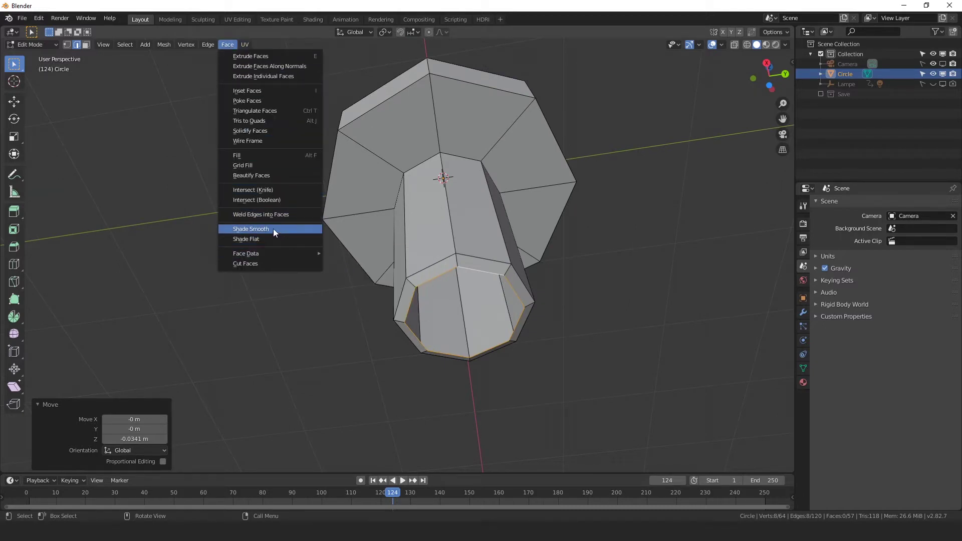
click(247, 166)
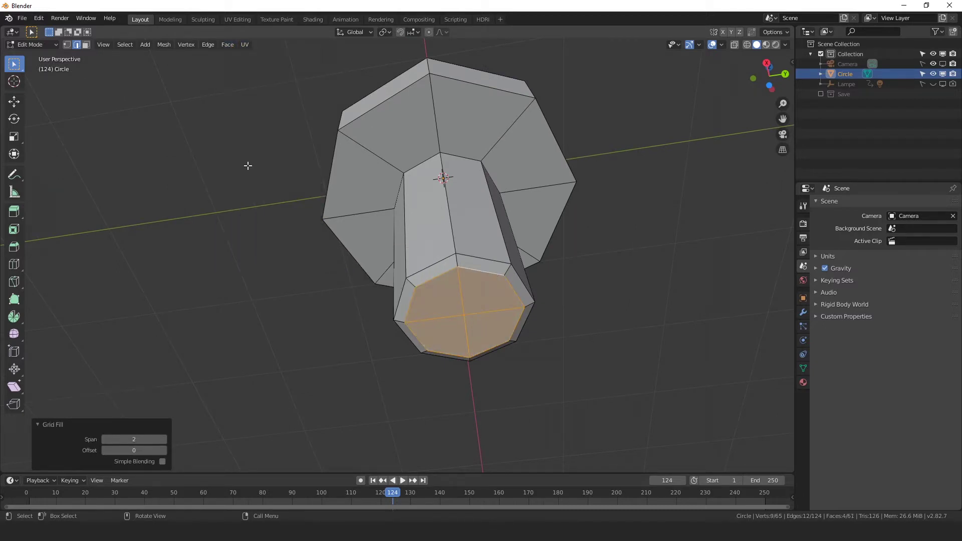
Step: Select the eight vertical corner edges around the outer wall of the octagonal top and store them in a new vertex group
middle_drag(587, 359, 543, 241)
key(alt+a)
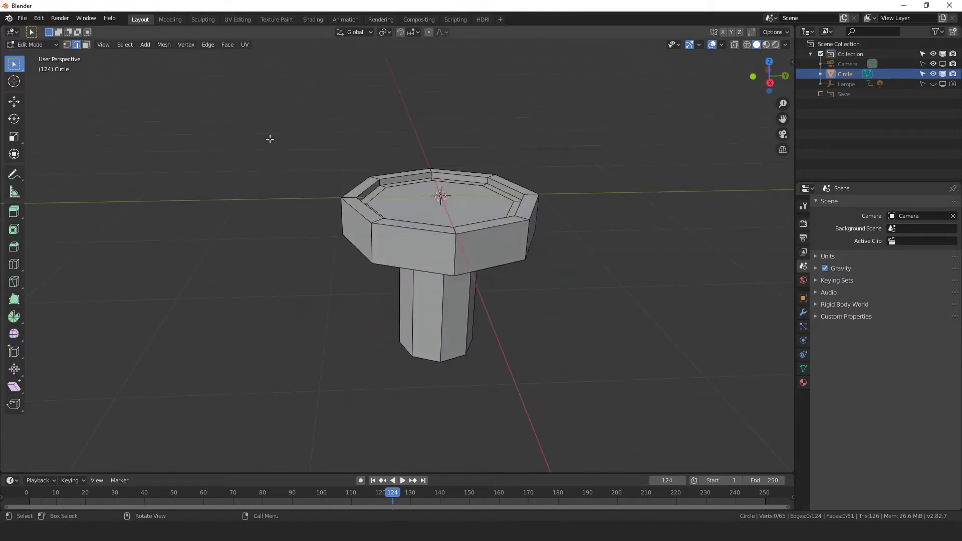
click(371, 242)
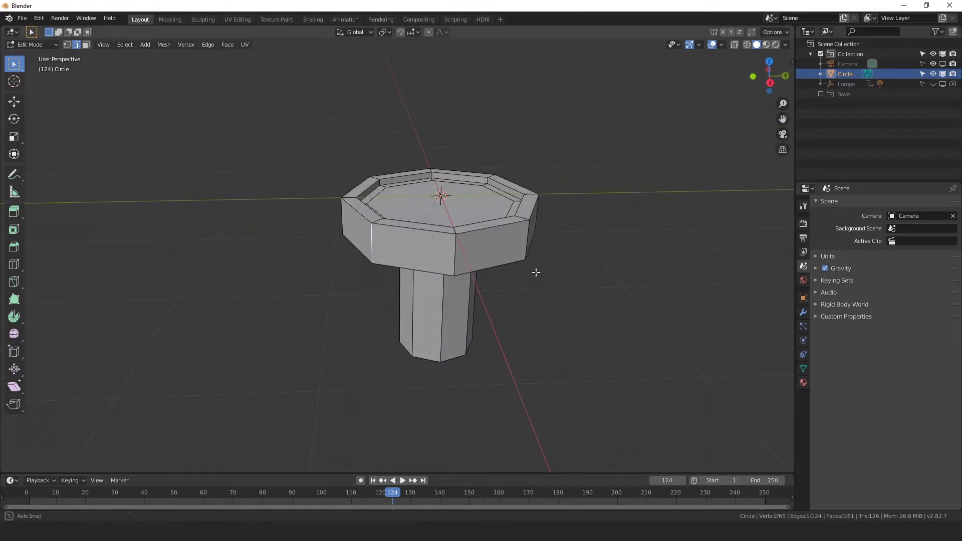
middle_drag(534, 272, 397, 266)
shift+click(379, 263)
middle_drag(523, 271, 381, 266)
shift+click(375, 259)
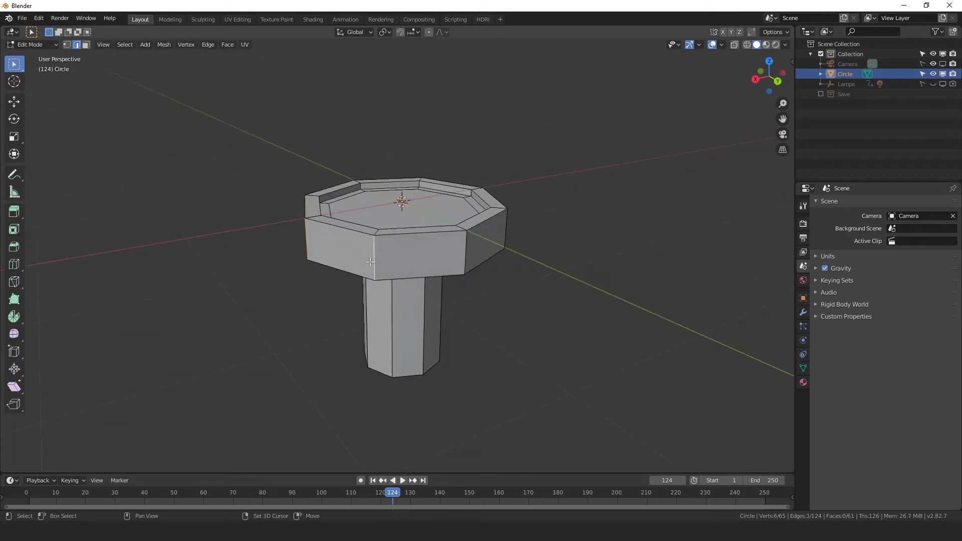
shift+click(466, 253)
middle_drag(480, 261, 428, 285)
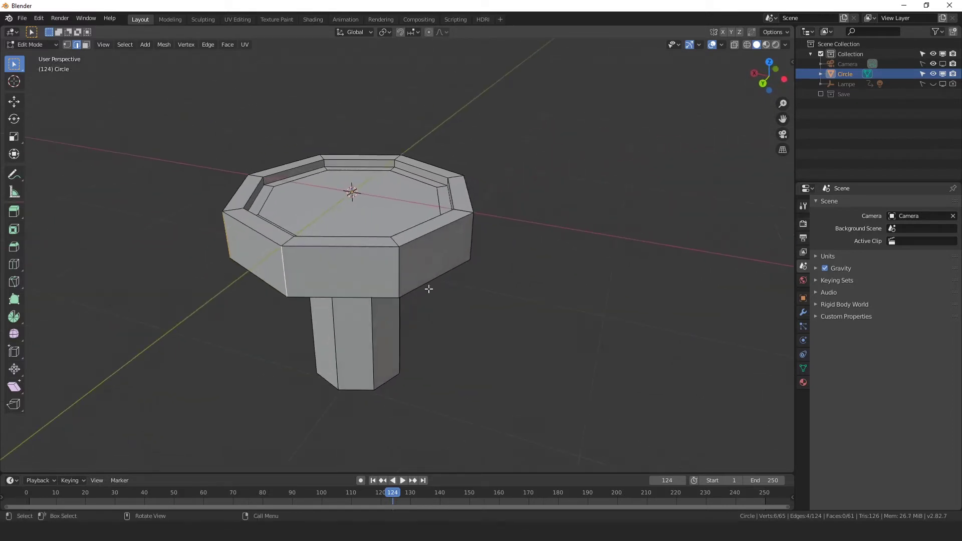
shift+click(400, 273)
middle_drag(618, 337, 540, 338)
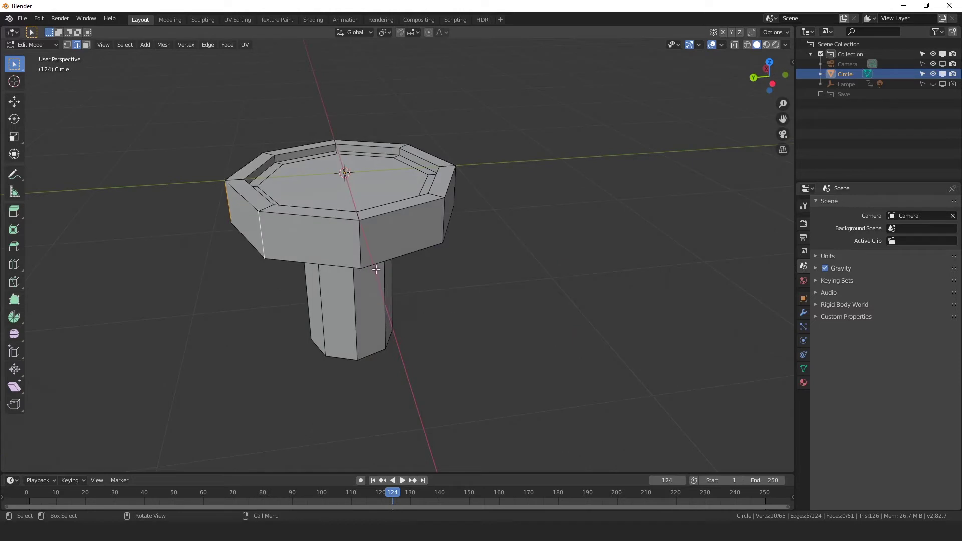
shift+click(360, 251)
middle_drag(508, 274, 390, 234)
shift+click(403, 220)
middle_drag(581, 259, 464, 247)
shift+click(431, 230)
middle_drag(661, 296, 587, 275)
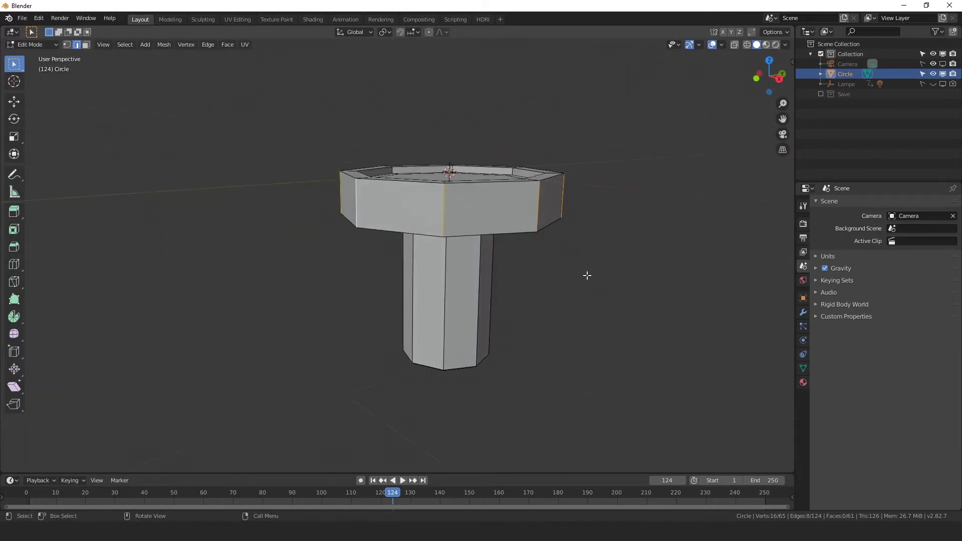
click(802, 369)
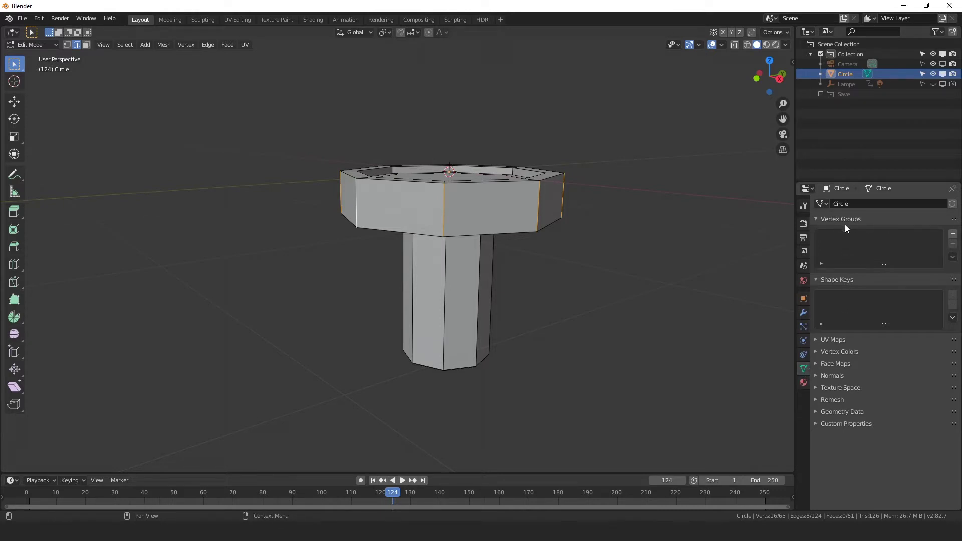
click(952, 234)
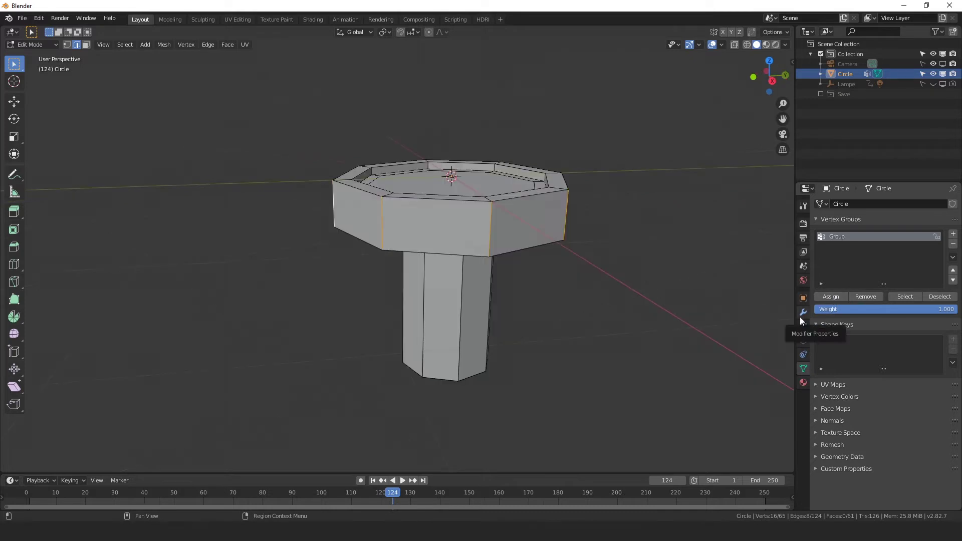
Step: Add a Bevel modifier to the pedestal mesh
click(802, 313)
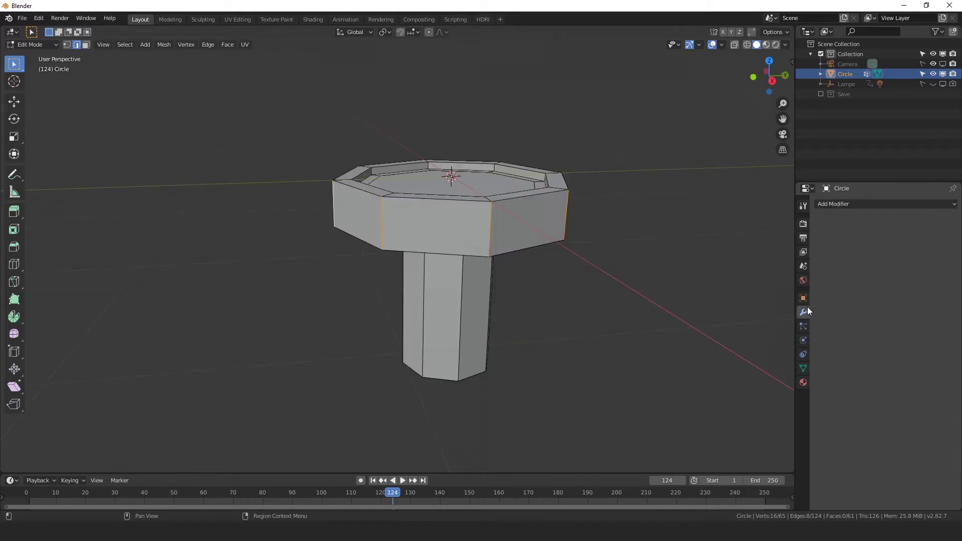
click(851, 205)
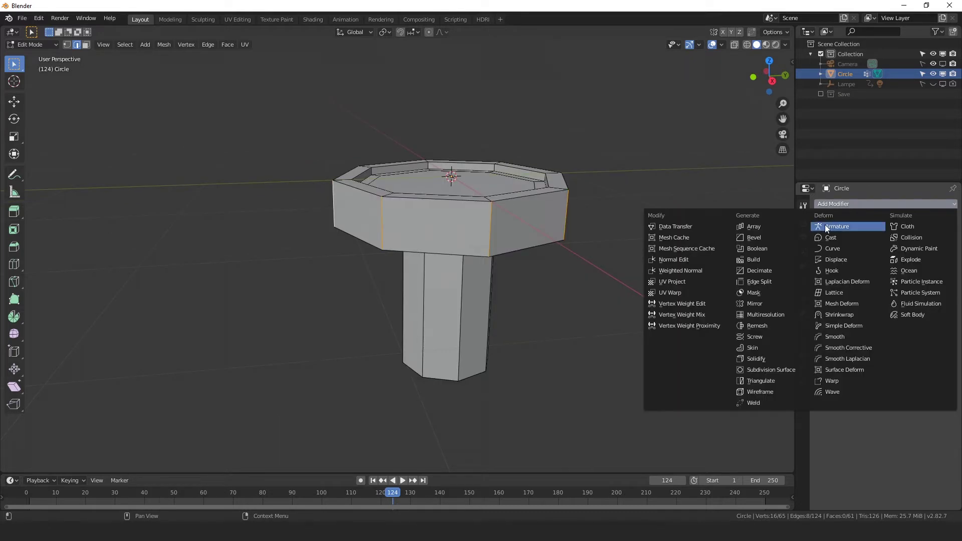
click(767, 239)
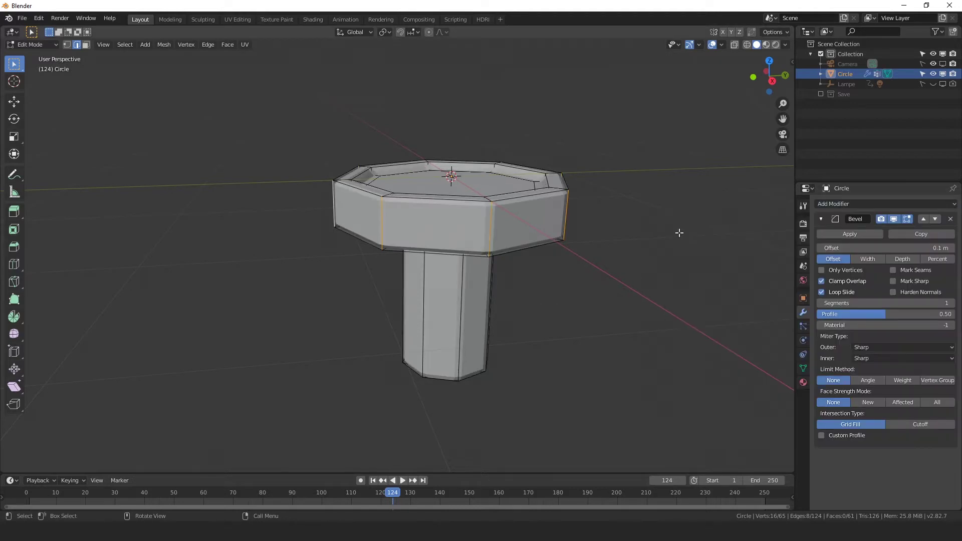
Step: Switch to Object Mode and enable the wireframe overlay to inspect the beveled geometry
key(Tab)
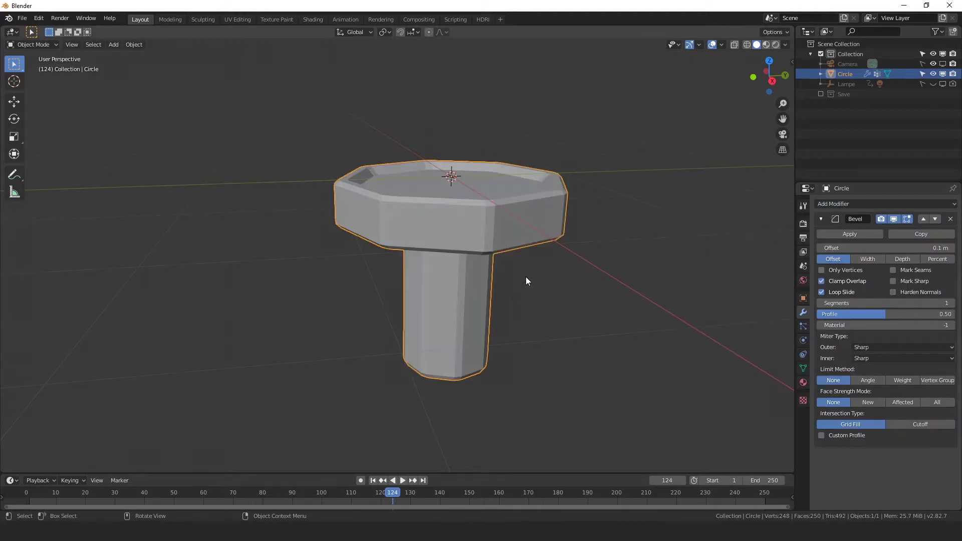
click(723, 45)
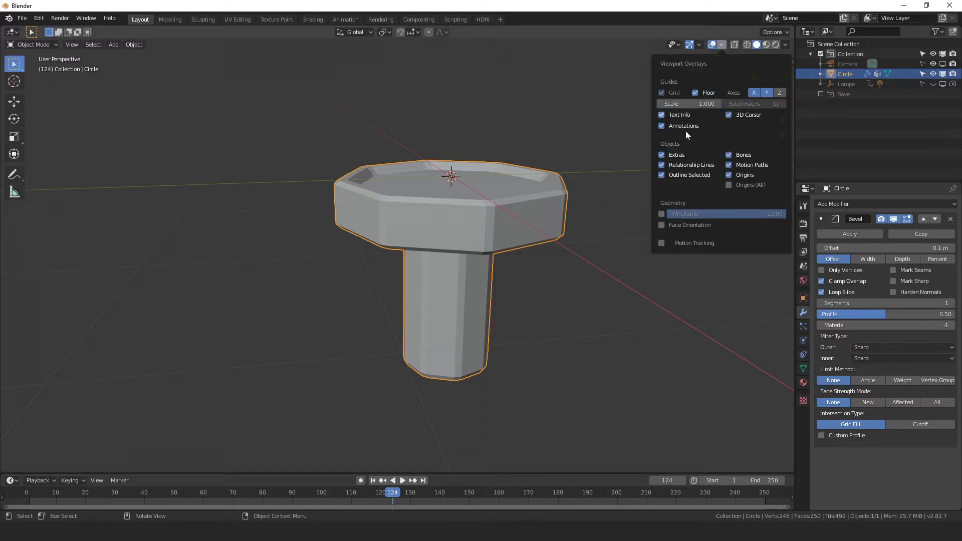
click(661, 214)
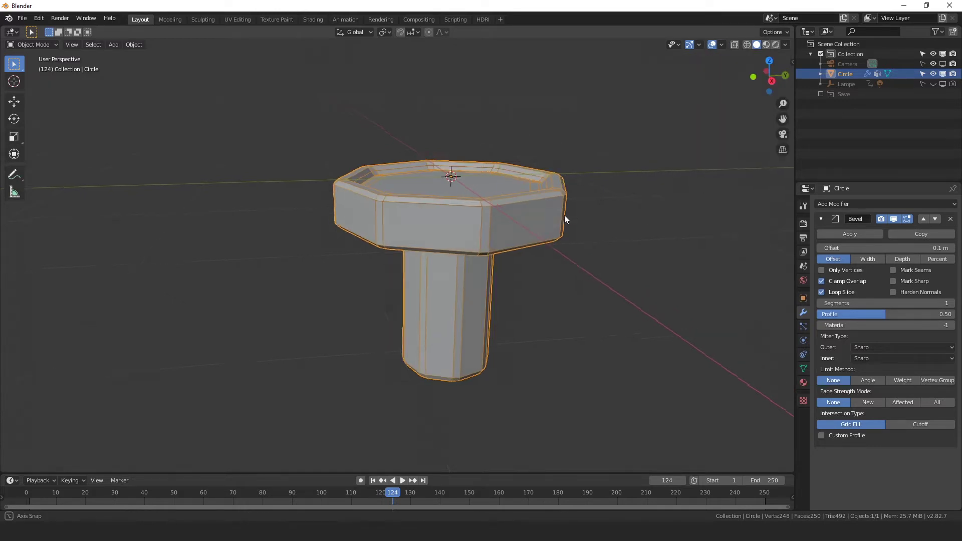
middle_drag(564, 218, 560, 210)
middle_drag(579, 359, 558, 356)
scroll(513, 335, up, 3)
shift+middle_drag(635, 363, 627, 322)
Step: Limit the bevel by angle and set its segments to 3
click(868, 380)
scroll(627, 323, up, 2)
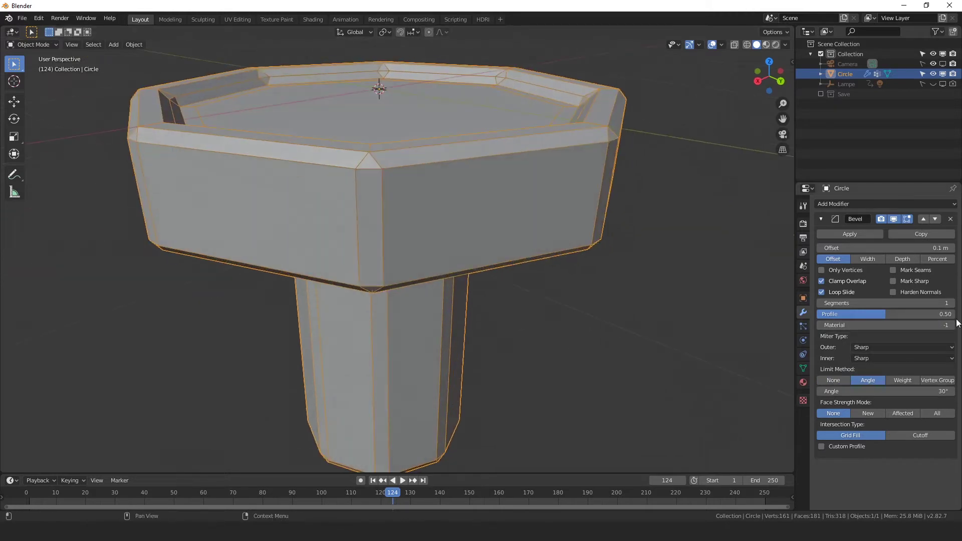
click(948, 303)
click(948, 303)
middle_drag(606, 254, 618, 269)
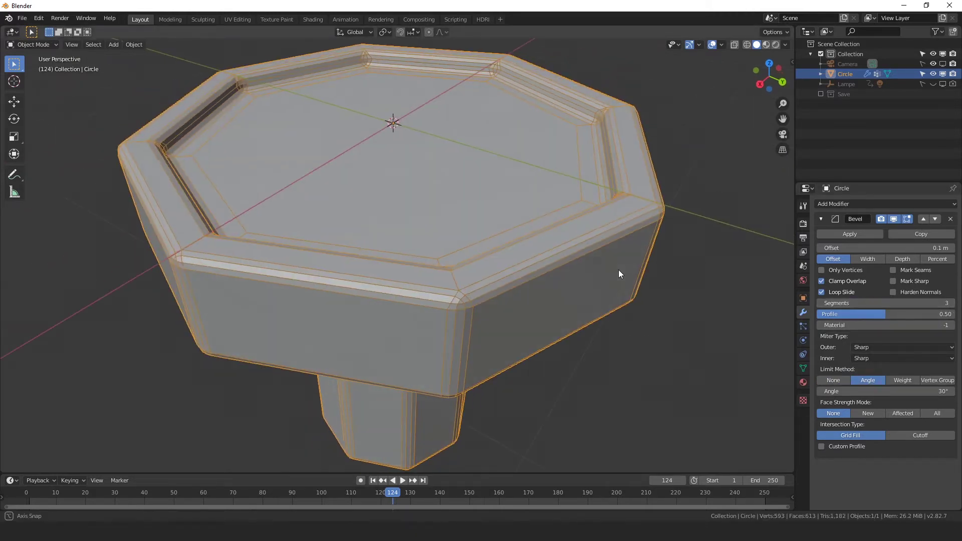
middle_drag(710, 349, 697, 340)
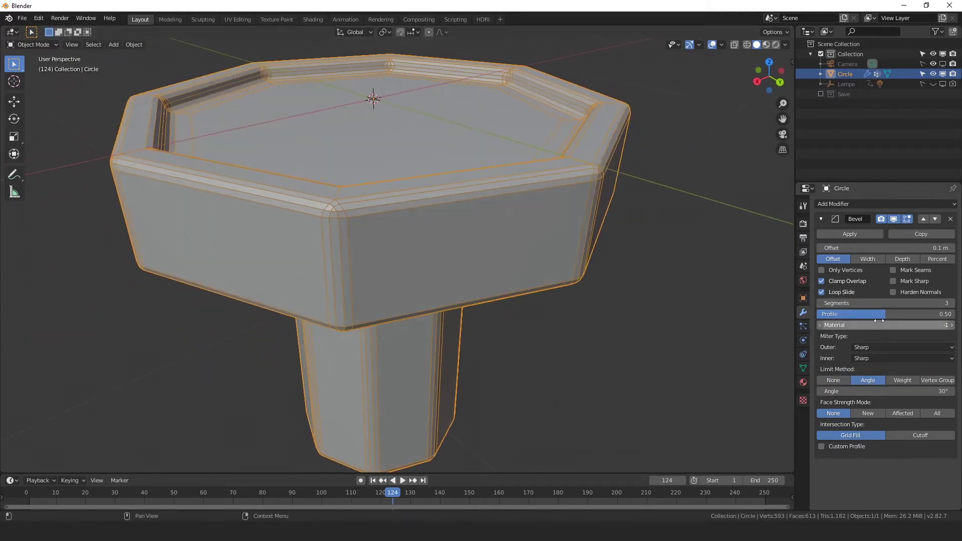
Step: Enable Harden Normals on the bevel and set its outer miter to Arc
click(892, 293)
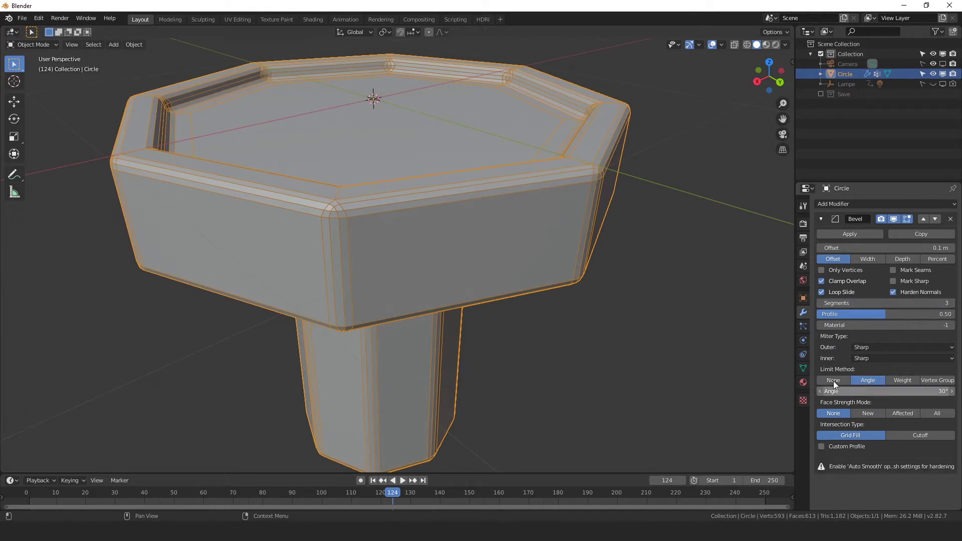
click(866, 347)
click(864, 380)
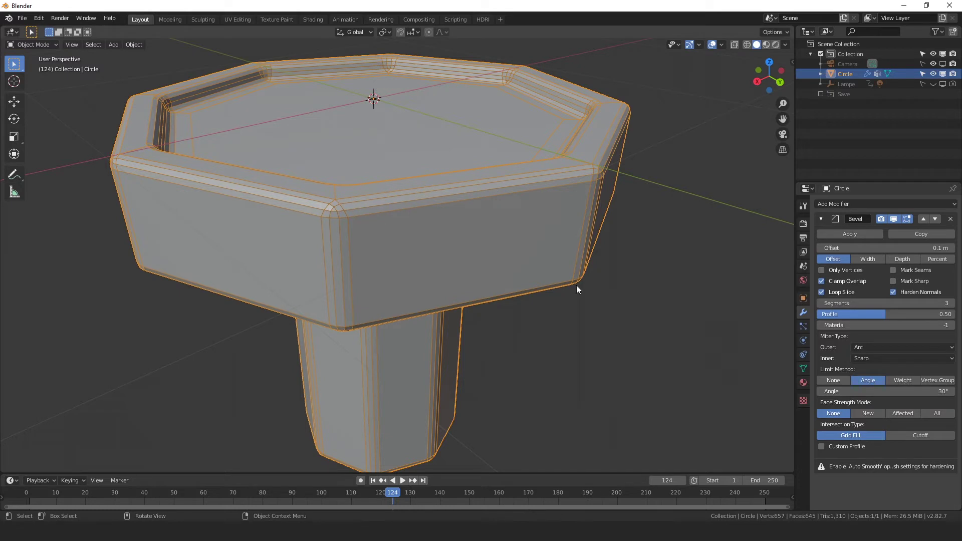
middle_drag(636, 224, 701, 232)
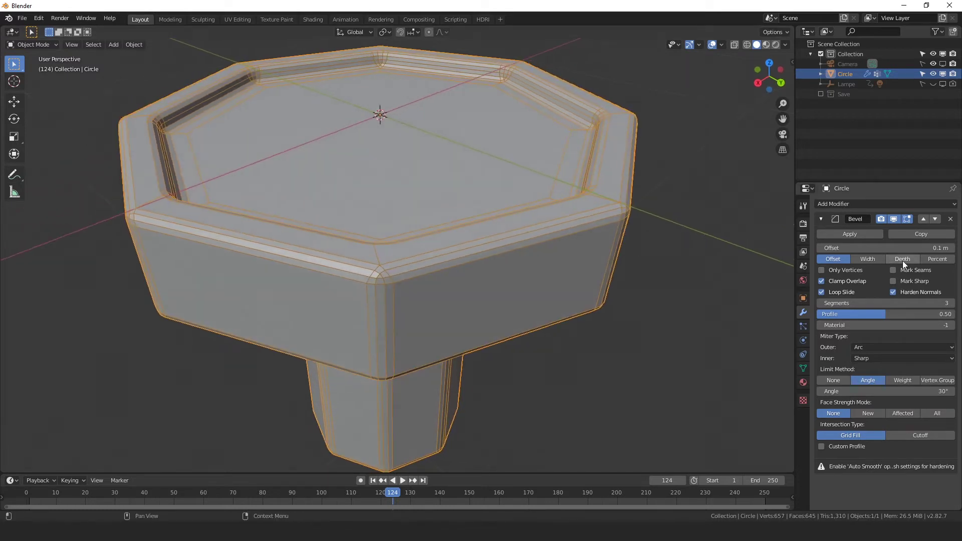
Step: Reduce the bevel offset to 0.016 m
drag(919, 248, 934, 248)
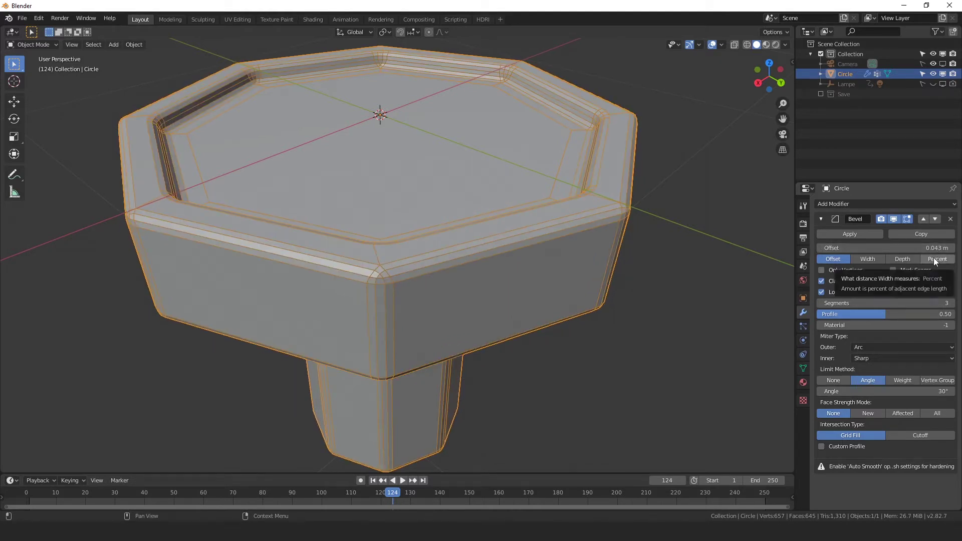
click(927, 248)
text(0.02)
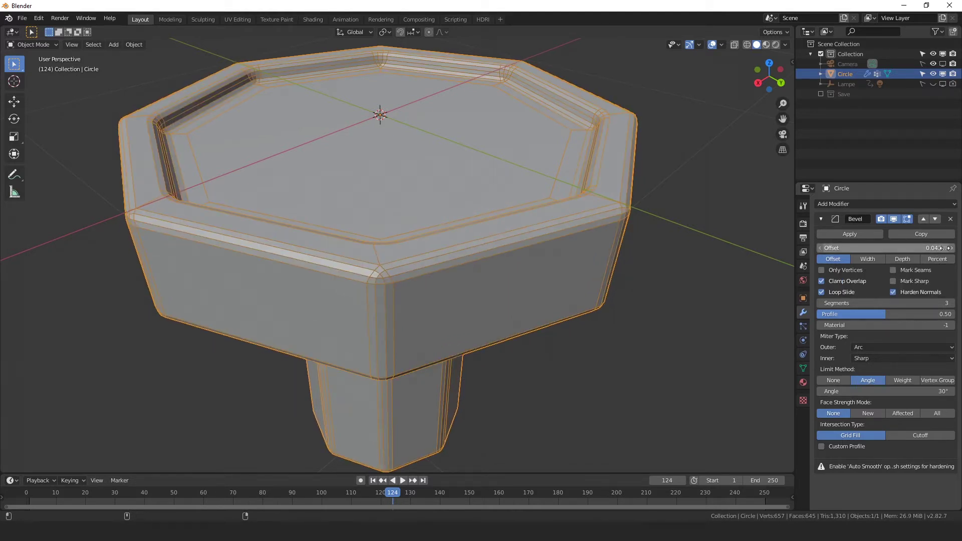
key(Return)
mouse_move(926, 247)
mouse_down()
mouse_move(916, 248)
mouse_move(935, 248)
mouse_up()
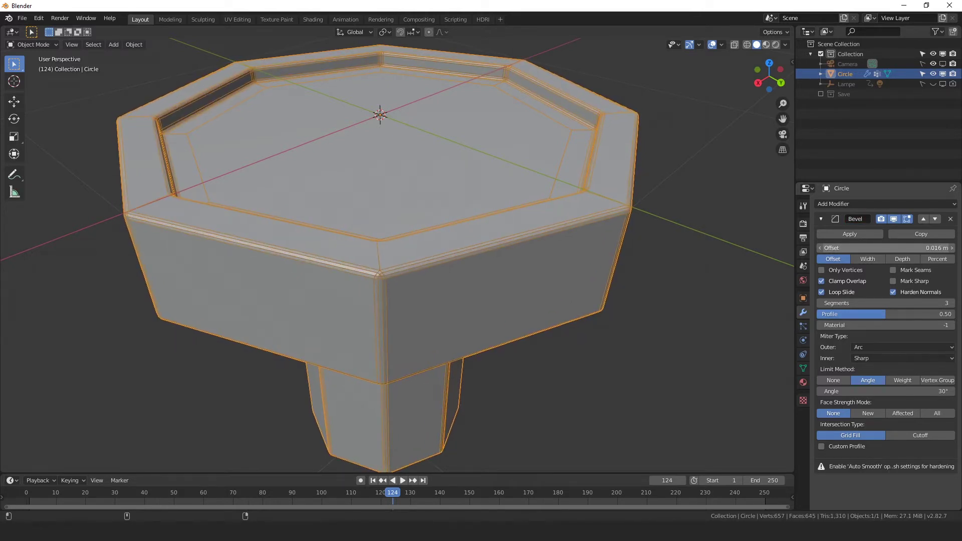
Step: Restrict the bevel to the vertex group named Group using the Vertex Group limit method
click(930, 382)
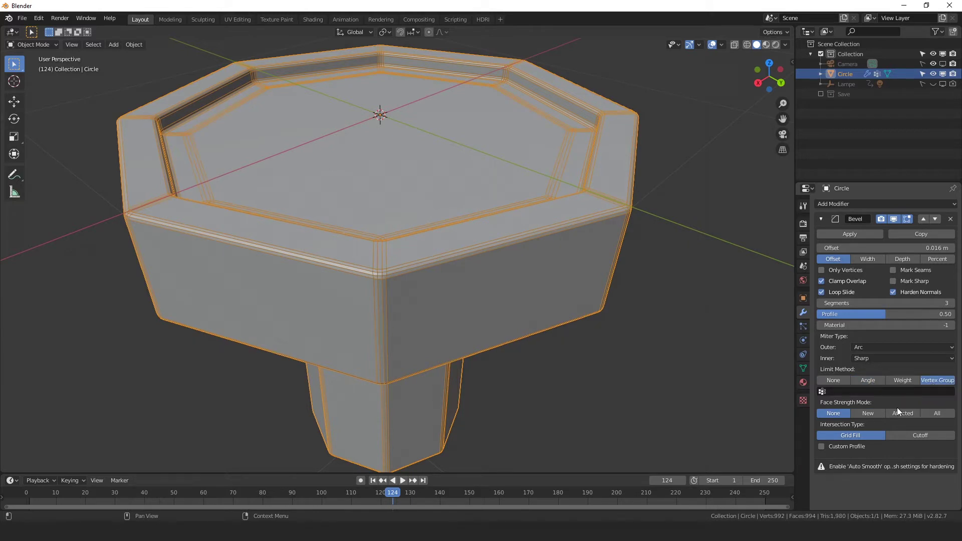
click(831, 391)
click(828, 409)
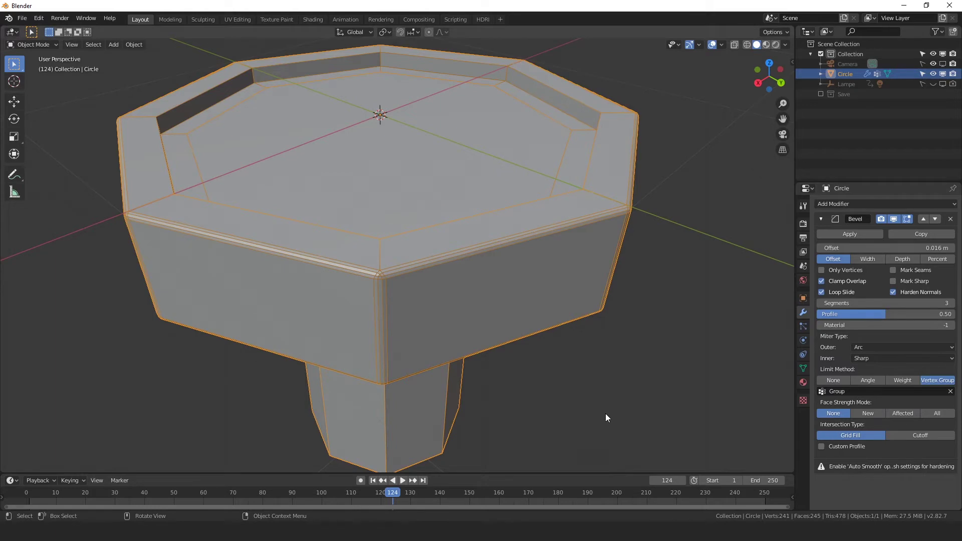
middle_drag(513, 382, 583, 316)
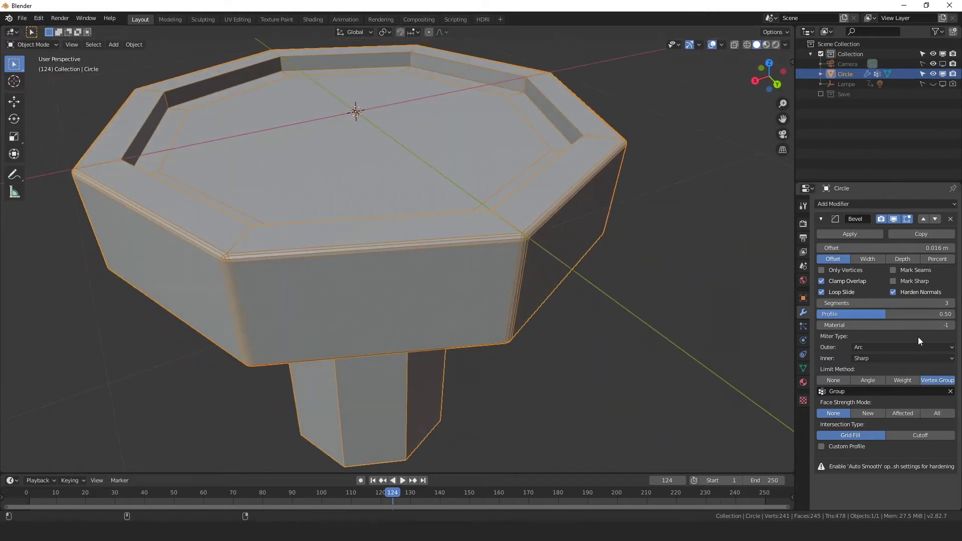
Step: Increase the bevel offset to 0.026 m
drag(872, 248, 892, 248)
middle_drag(641, 286, 690, 266)
scroll(690, 261, down, 2)
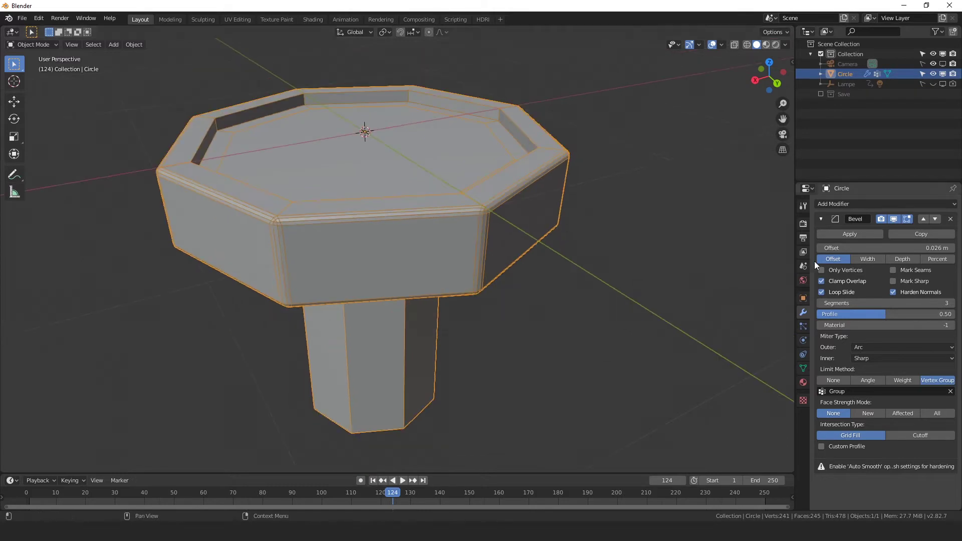
Step: Turn off the wireframe overlay and apply Shade Smooth to the pedestal
click(722, 45)
click(662, 214)
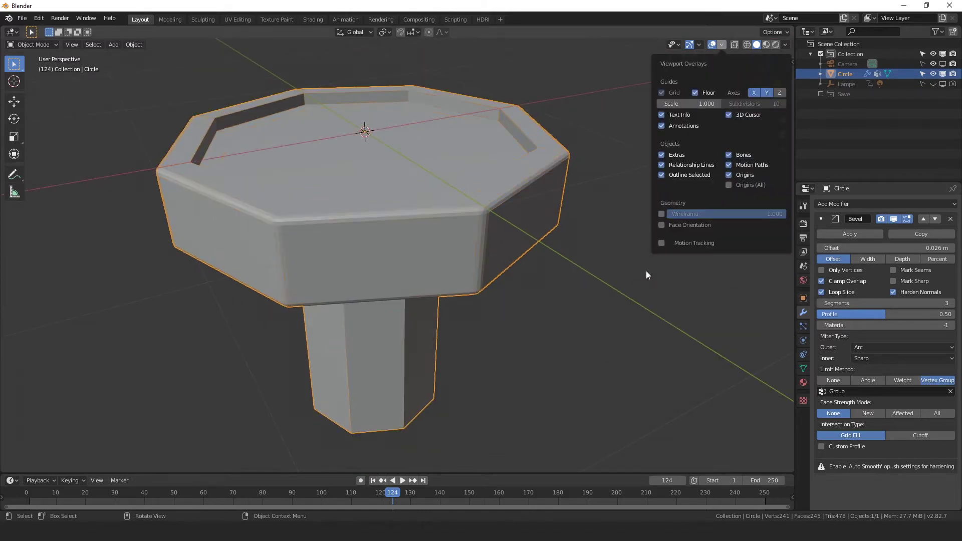
middle_drag(581, 233, 406, 203)
right_click(398, 202)
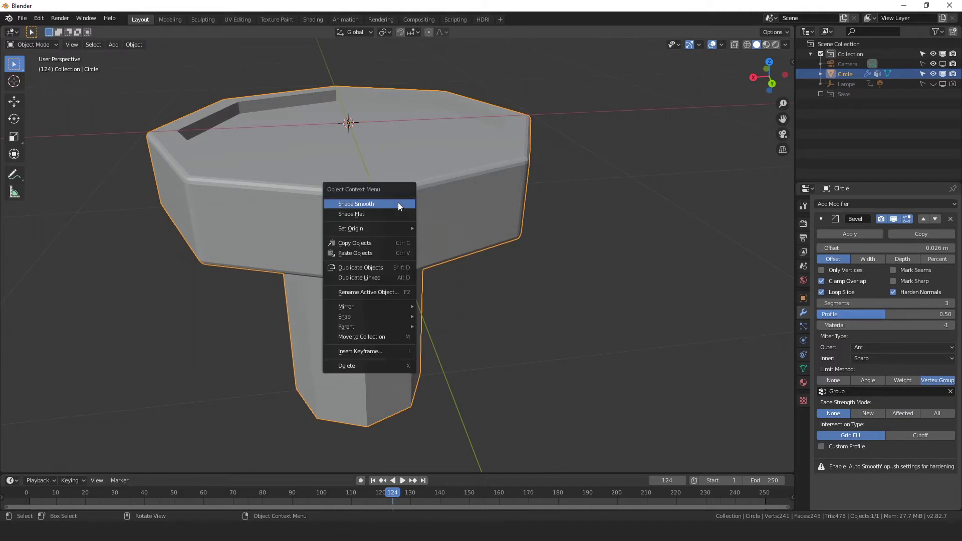
click(352, 195)
right_click(353, 192)
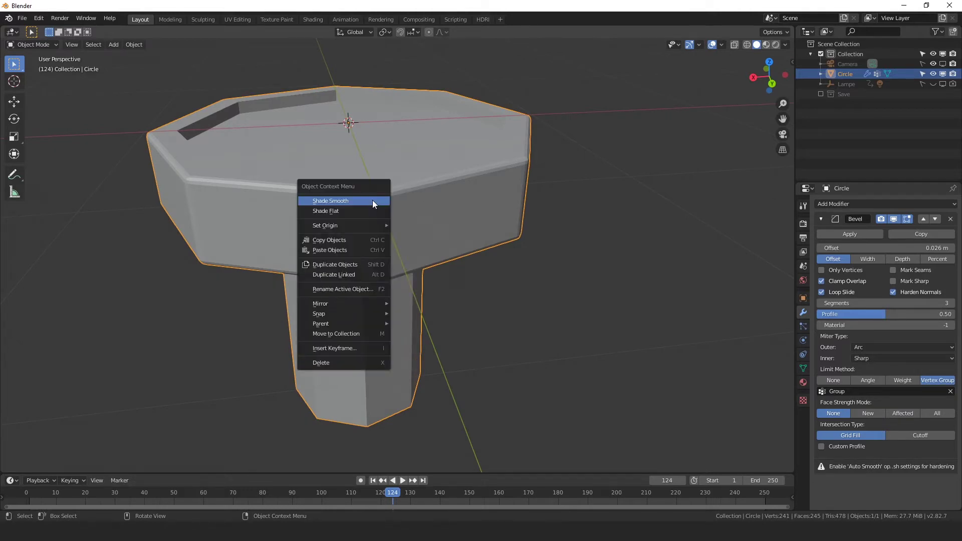
click(368, 200)
Step: Enable Auto Smooth in the pedestal mesh's normals settings
middle_drag(587, 293, 531, 346)
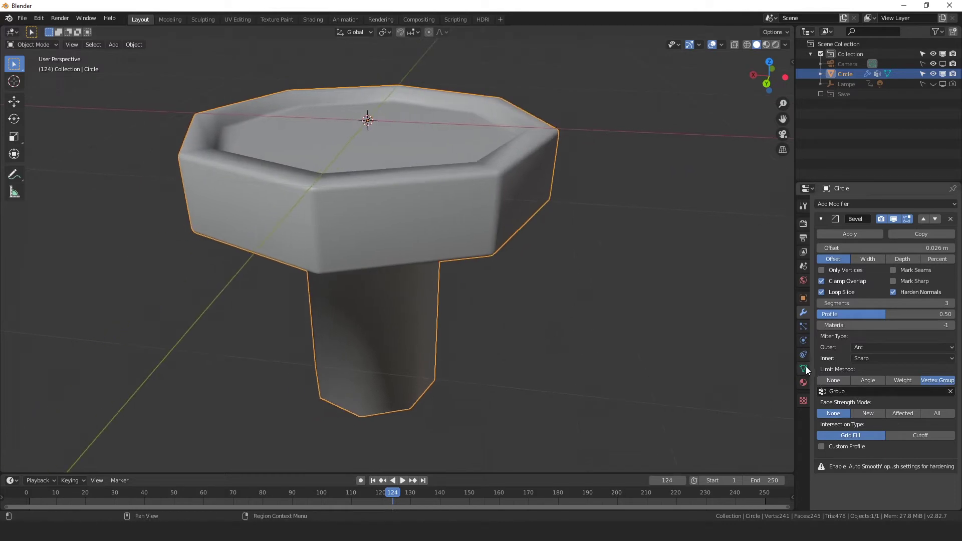
click(803, 367)
click(826, 395)
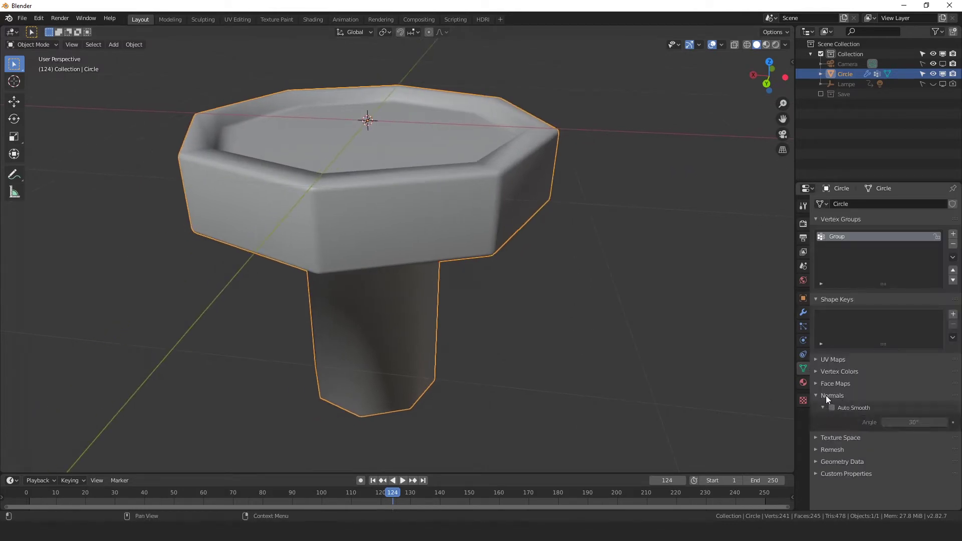
click(832, 407)
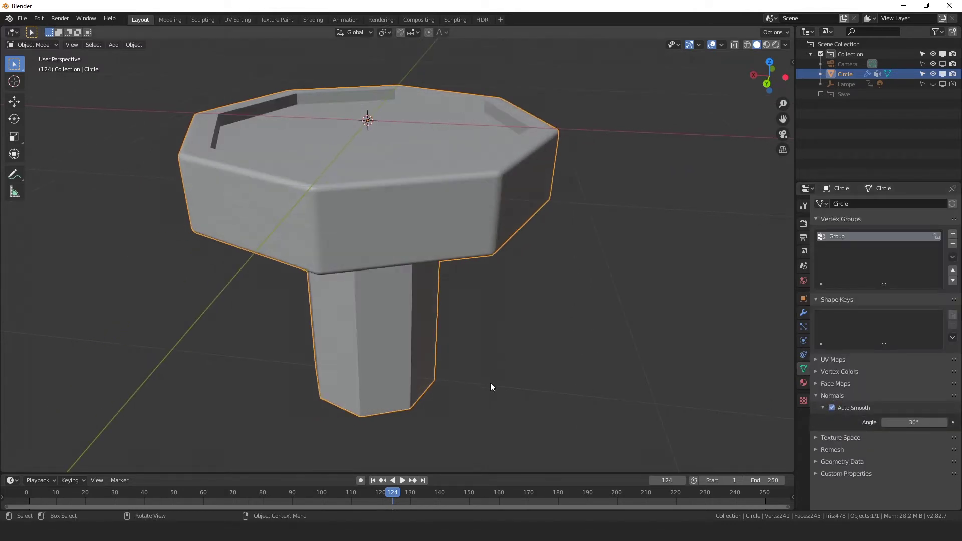
Step: Raise the pedestal's Auto Smooth angle to 62.8° so the column sides shade smoothly
middle_drag(490, 382, 487, 338)
middle_drag(656, 403, 552, 317)
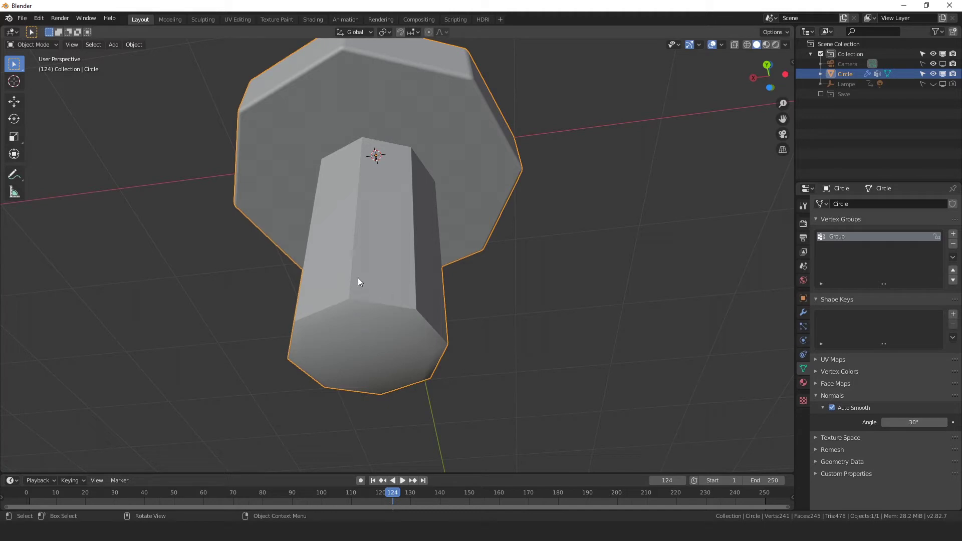
drag(906, 422, 920, 422)
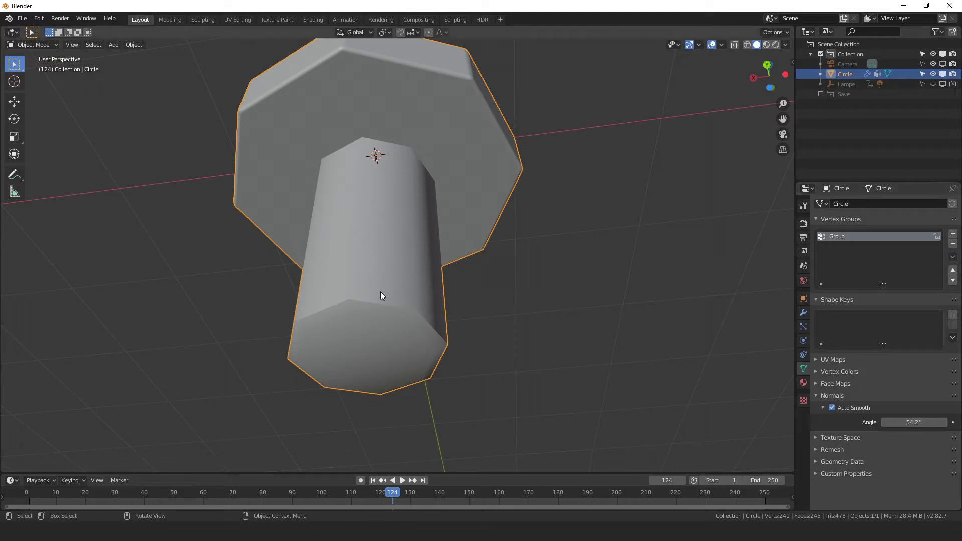
middle_drag(381, 292, 501, 400)
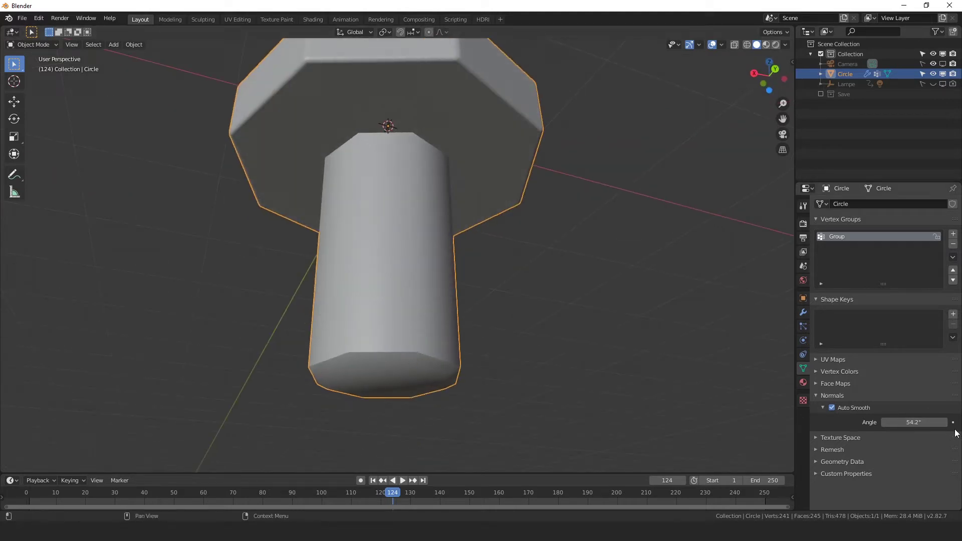
drag(907, 422, 922, 423)
middle_drag(365, 321, 271, 145)
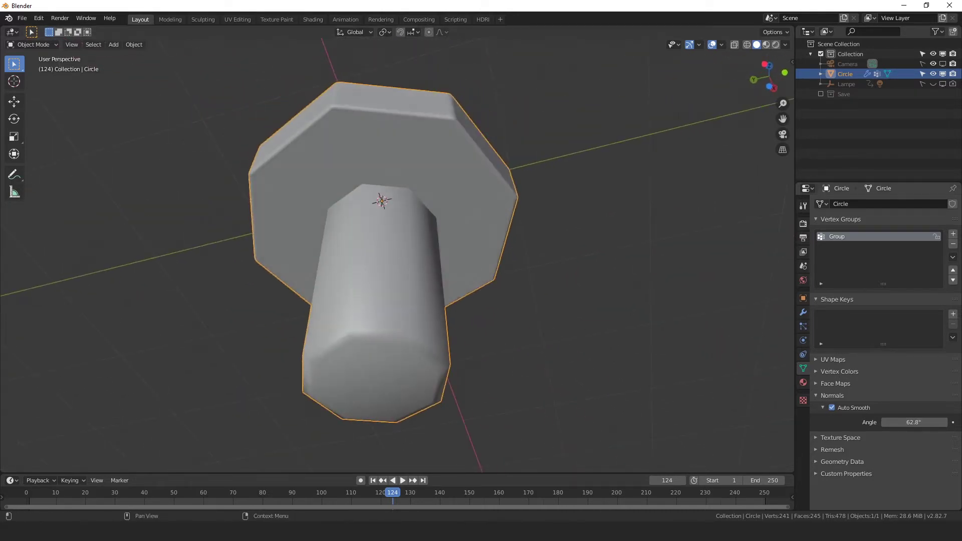
middle_drag(512, 332, 486, 99)
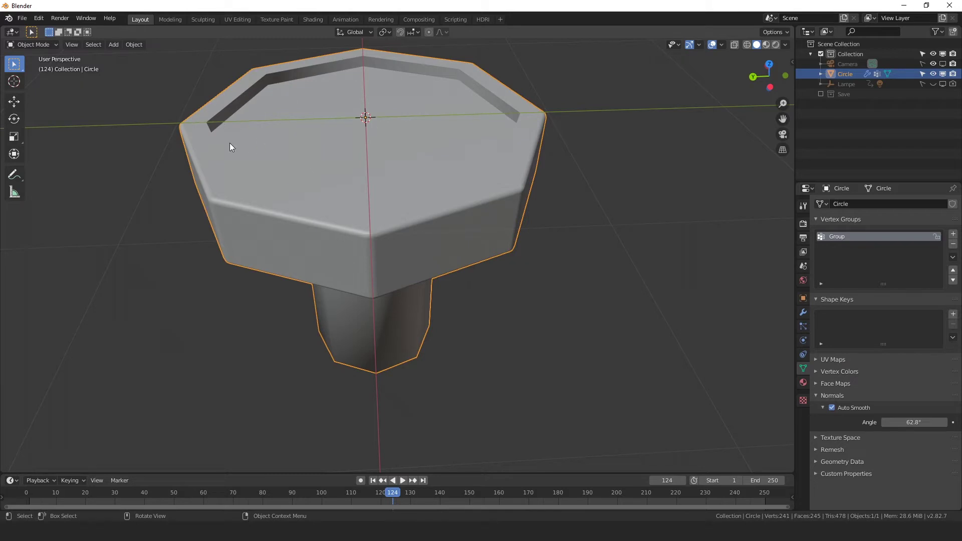
Step: Move the pedestal up about 1.5 m along Z so its column base sits at the world origin
middle_drag(229, 145, 434, 188)
click(513, 283)
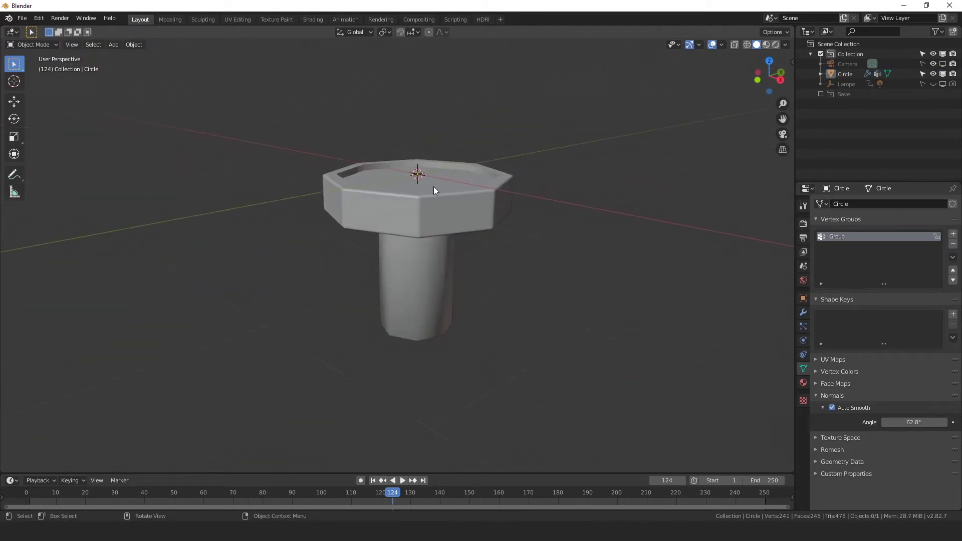
click(434, 187)
key(g)
key(z)
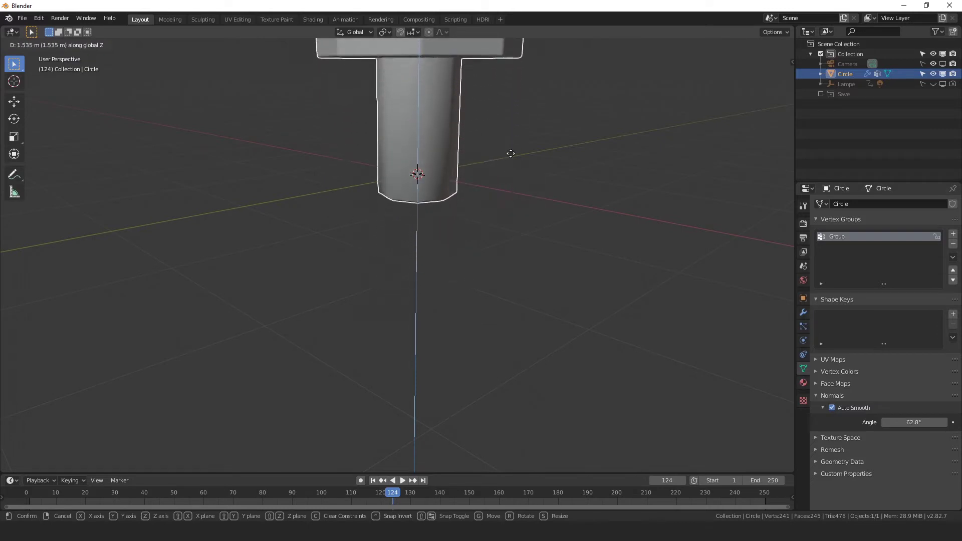
click(507, 143)
Step: Scale the pedestal uniformly to 0.141 and move it -1.52 m along Z, back down to the ground level
middle_drag(499, 167, 430, 299)
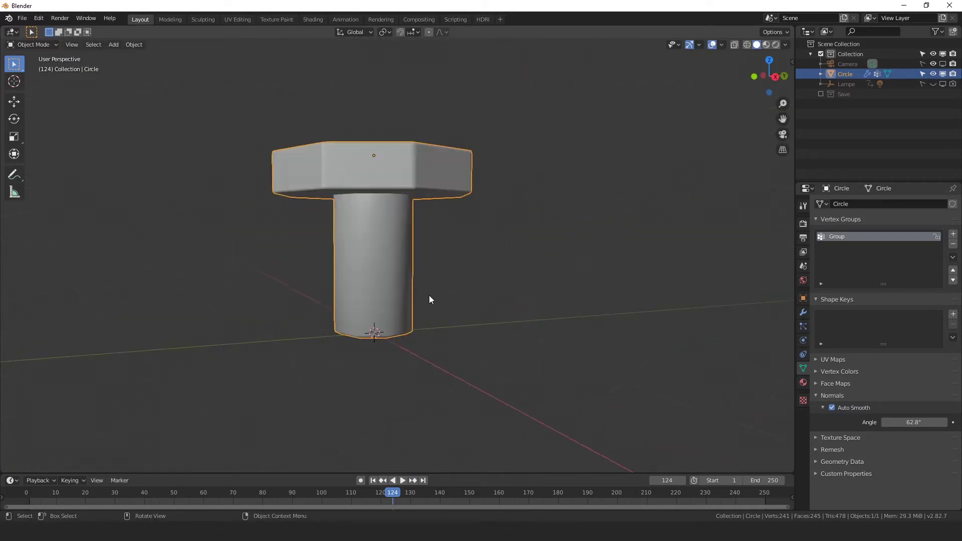
key(s)
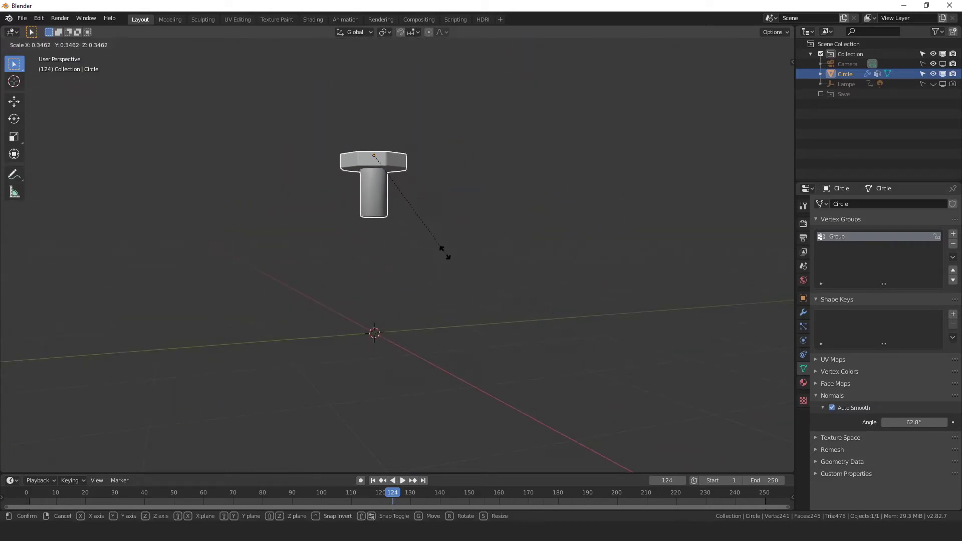
click(408, 196)
key(g)
key(z)
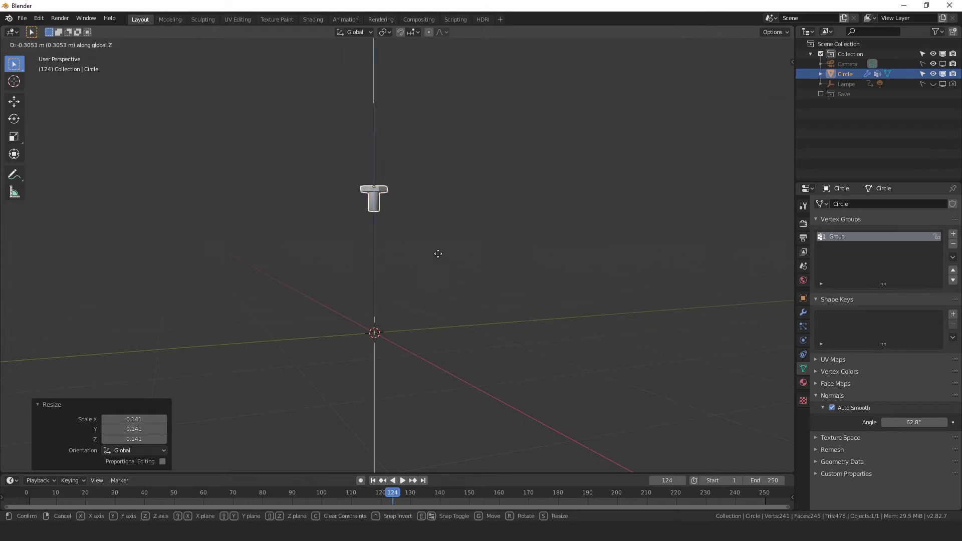
click(446, 345)
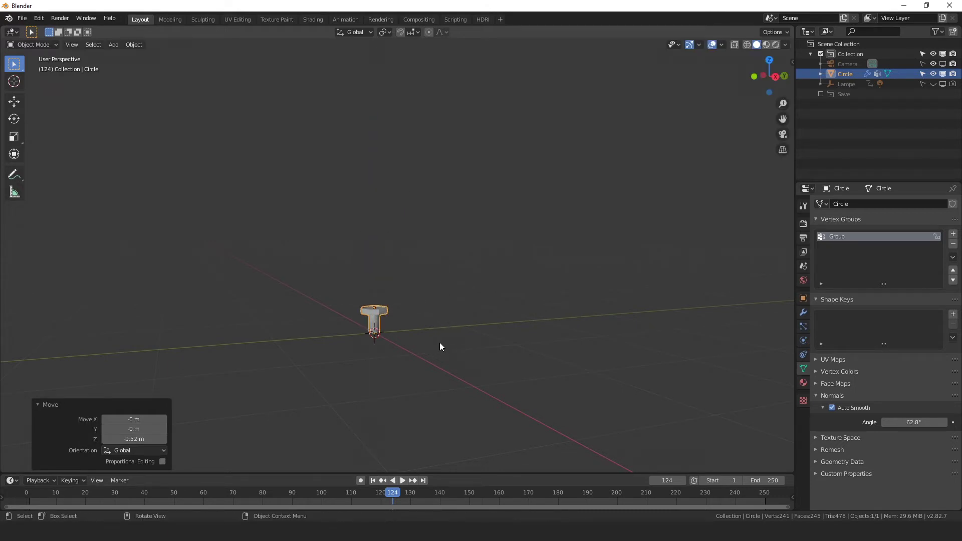
Step: Add a 2 m plane at the world origin and scale it uniformly to 0.061
shift+middle_drag(431, 344, 579, 398)
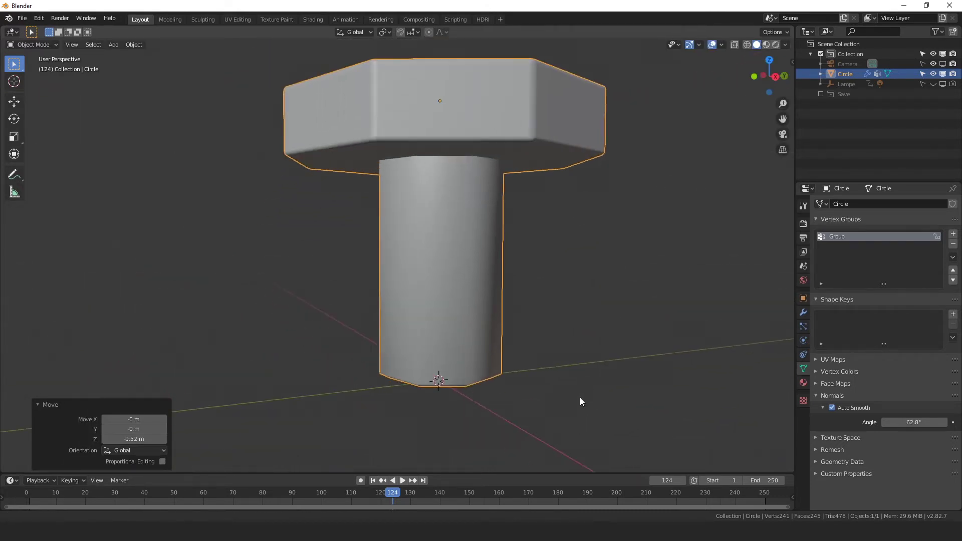
scroll(524, 467, down, 4)
middle_drag(422, 389, 420, 400)
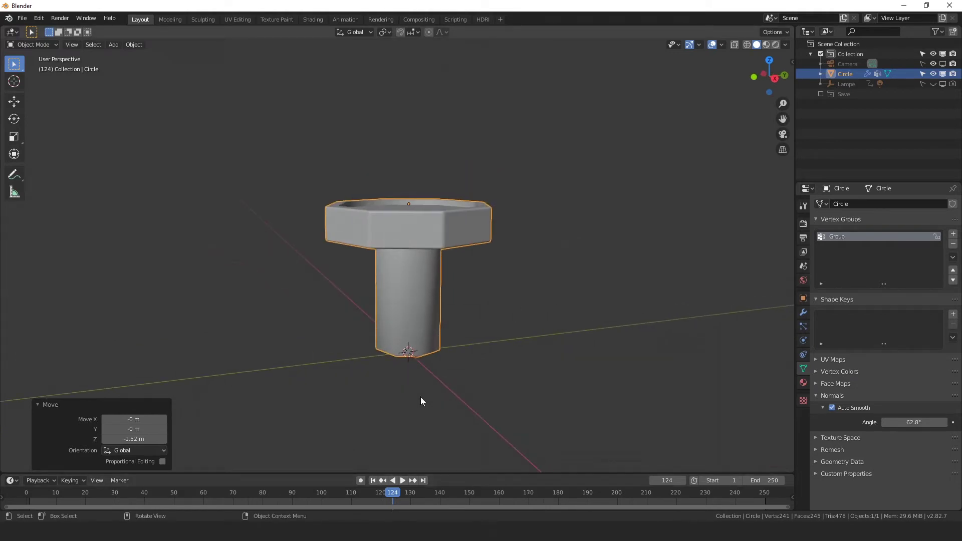
key(shift+a)
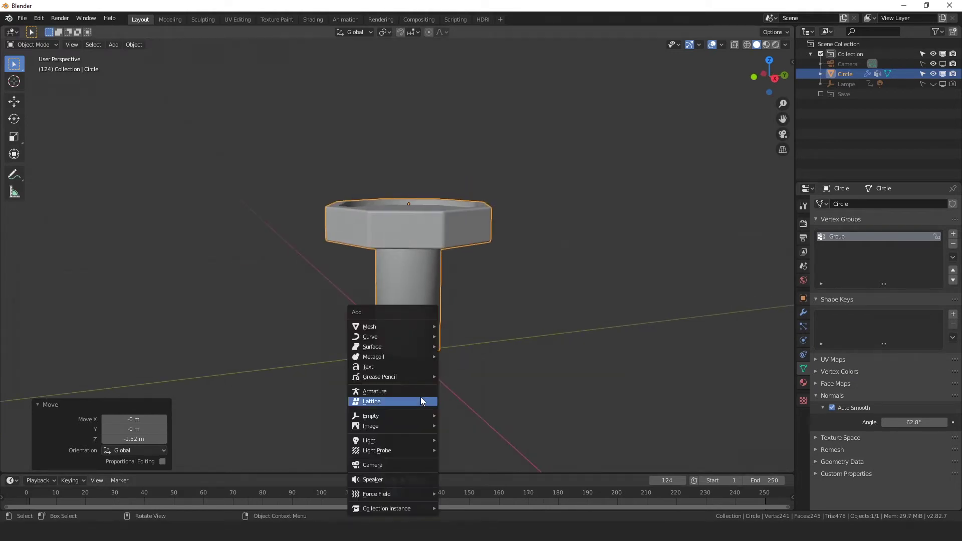
click(446, 326)
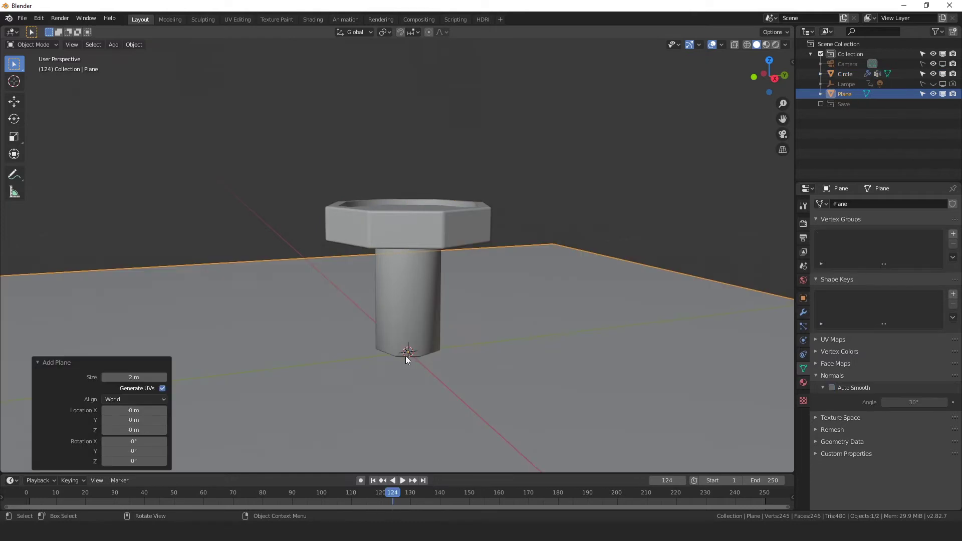
scroll(414, 379, down, 3)
middle_drag(413, 380, 422, 378)
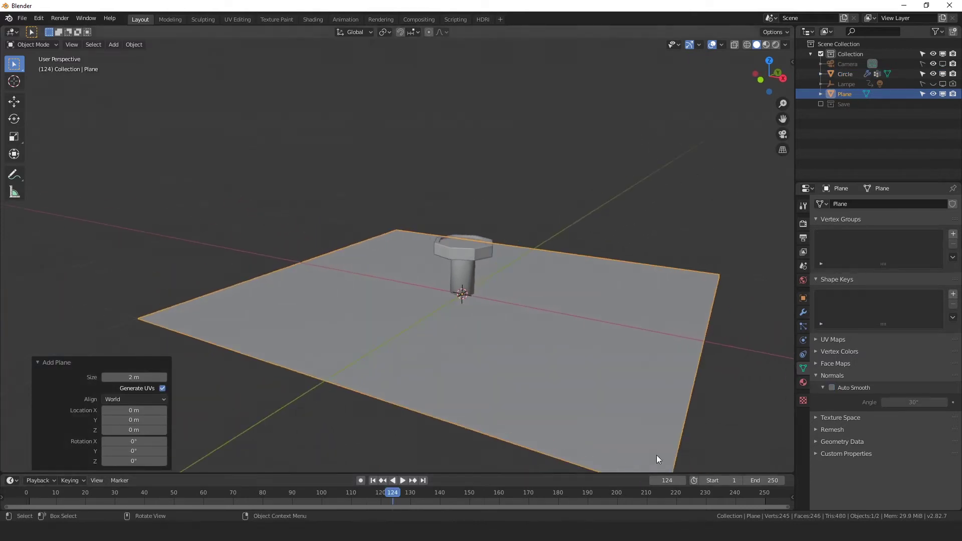
key(s)
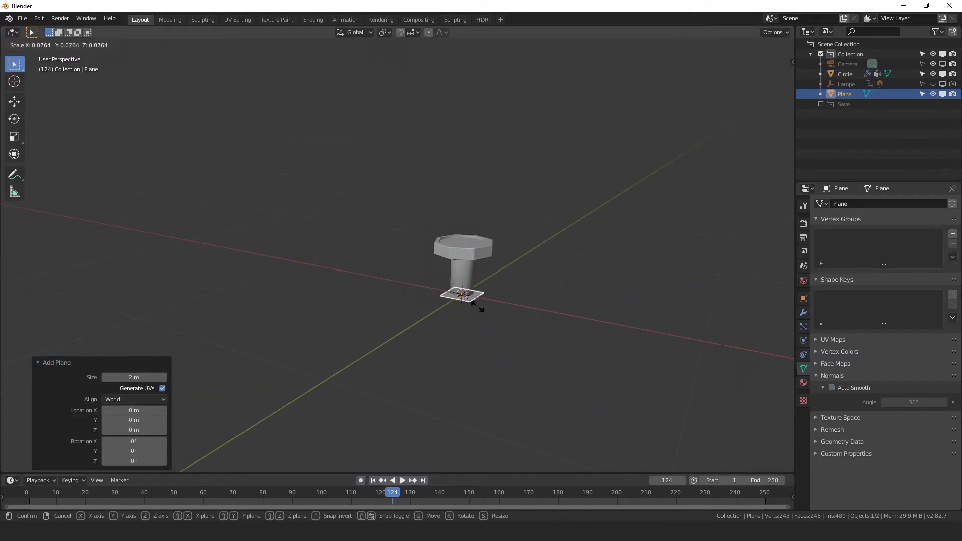
click(478, 311)
Step: Move the plane -0.127 m along Y beside the column and rotate it 90° about the Y axis
scroll(479, 314, up, 1)
scroll(479, 311, up, 1)
middle_drag(479, 311, 438, 306)
scroll(456, 341, up, 3)
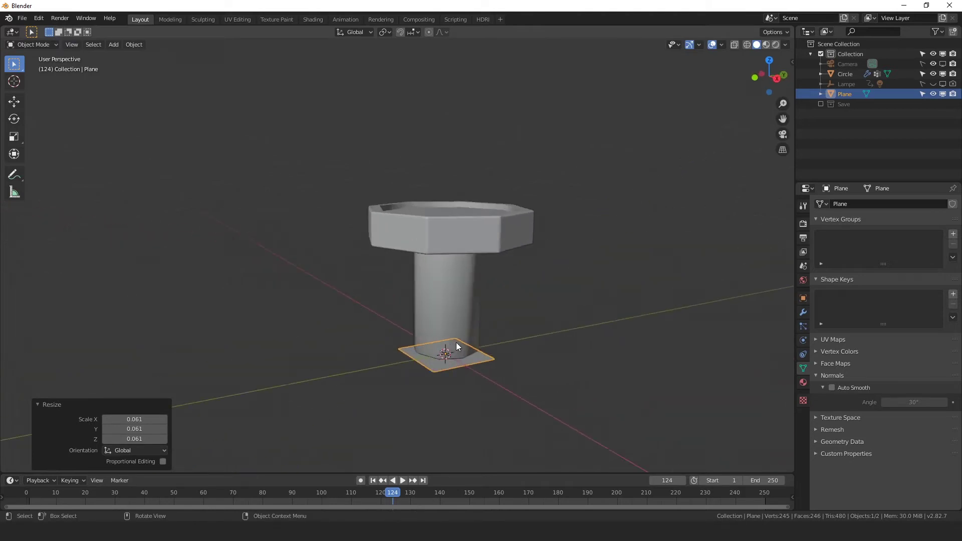
middle_drag(513, 334, 517, 323)
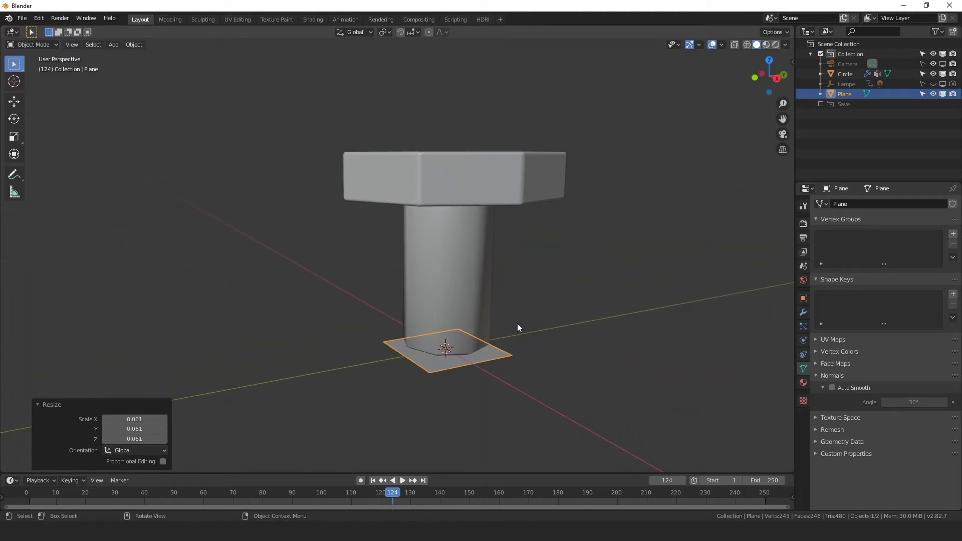
key(g)
key(y)
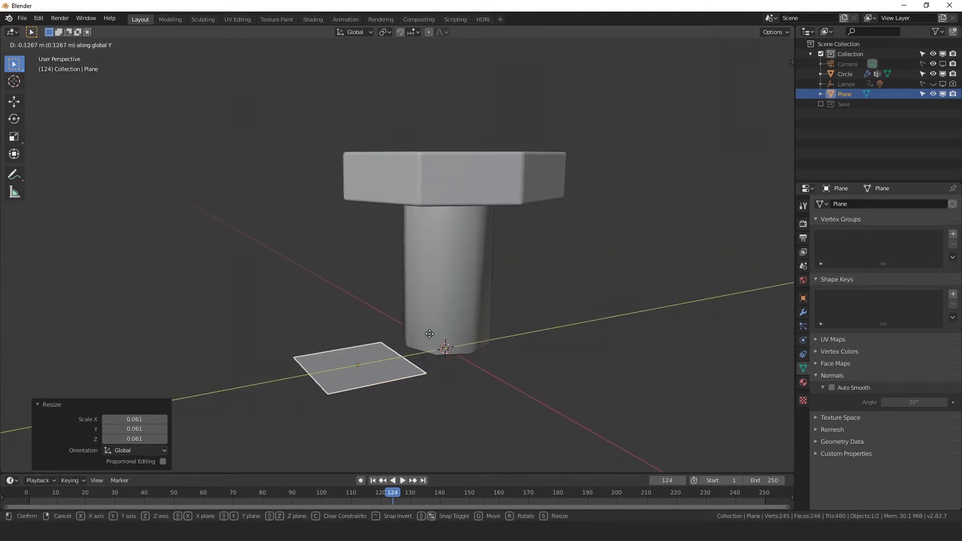
click(429, 334)
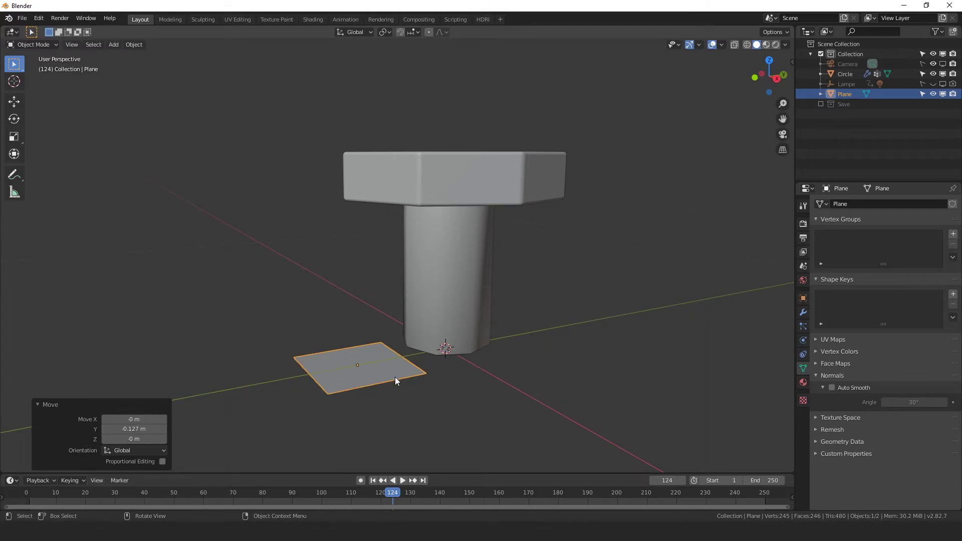
text(ry)
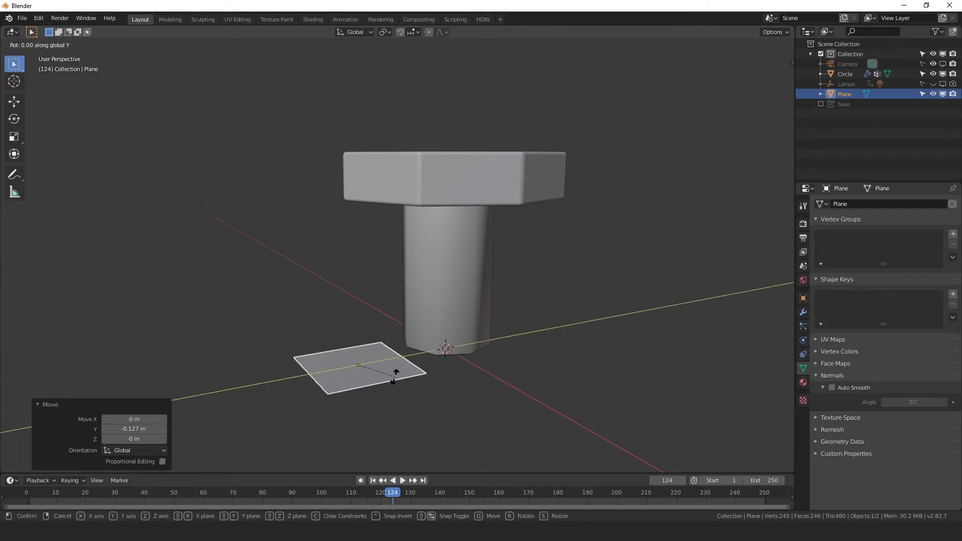
text(90)
key(Return)
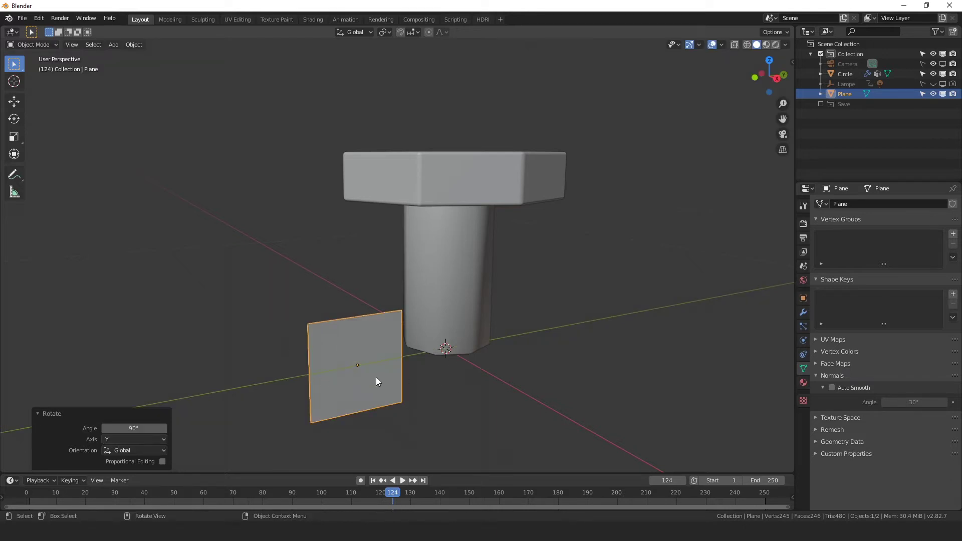
Step: Move the plane 0.0112 m along Y and 0.141 m along Z, under the octagonal top against the column, and enter Edit Mode
mouse_move(365, 365)
middle_down()
mouse_move(436, 407)
mouse_move(352, 376)
middle_up()
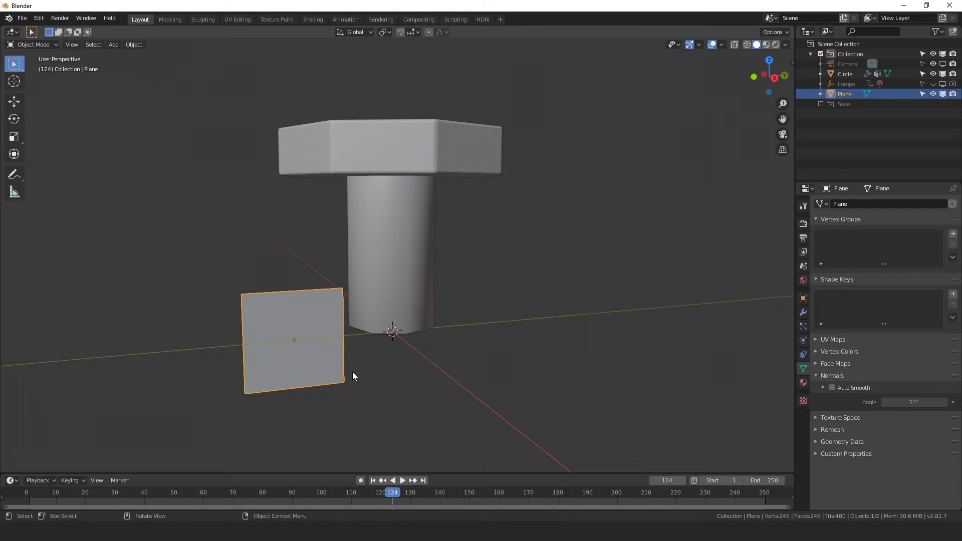
key(KP_3)
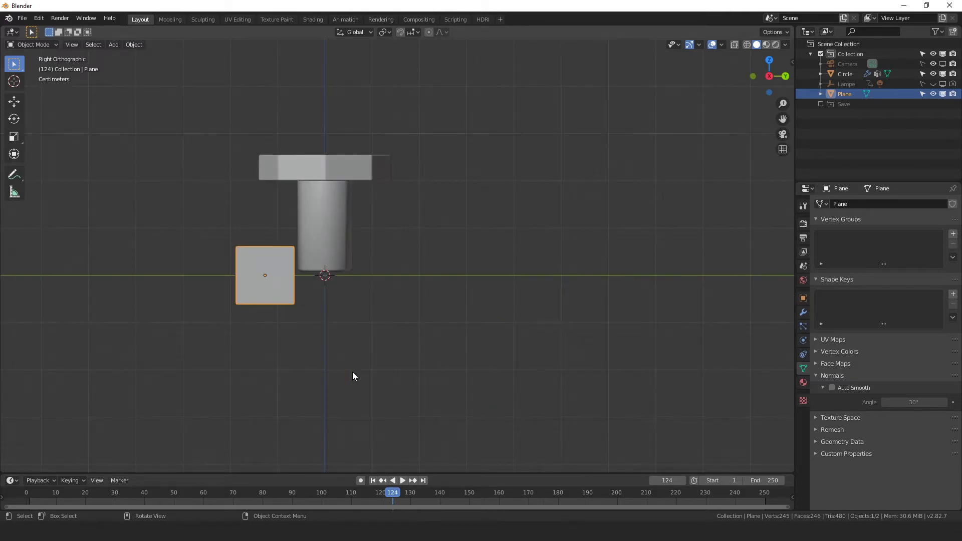
scroll(352, 372, up, 4)
shift+middle_drag(246, 277, 463, 387)
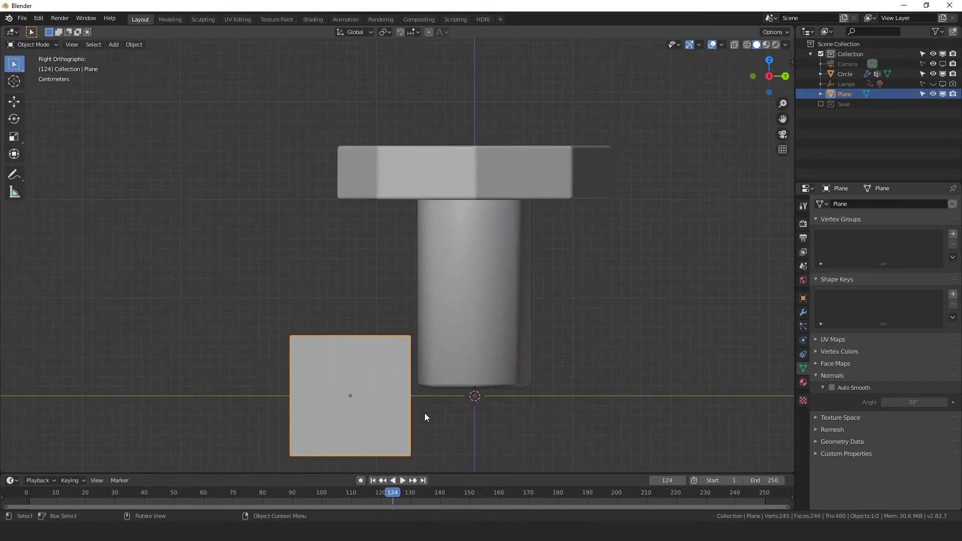
key(g)
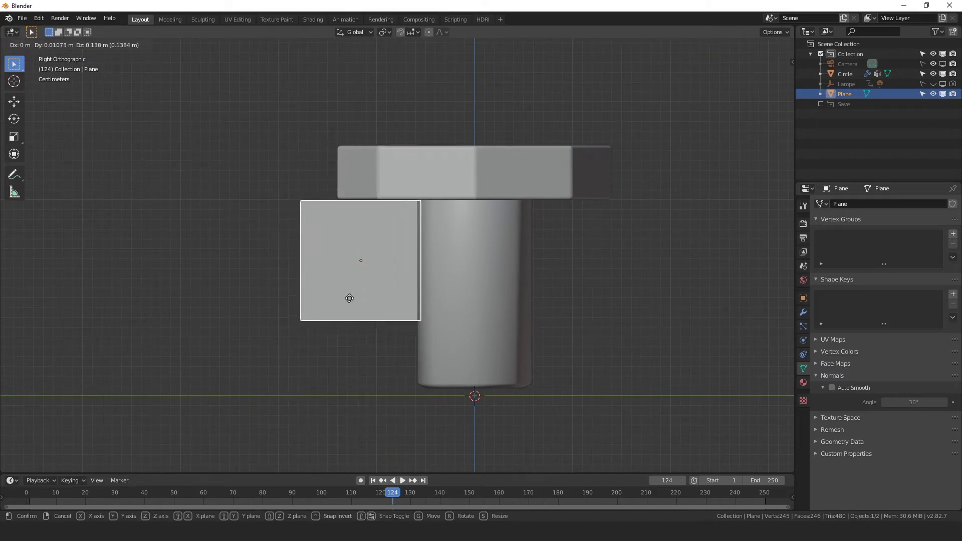
click(349, 295)
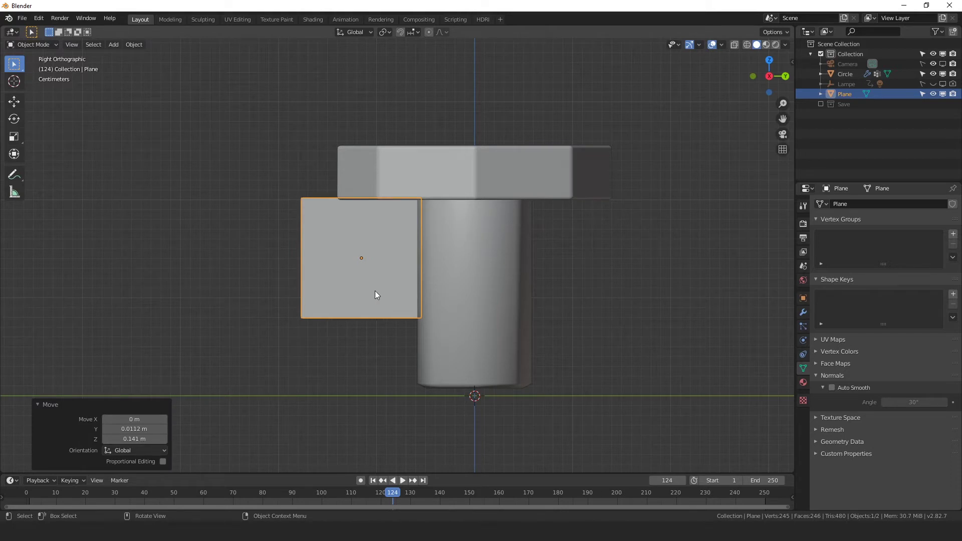
key(Tab)
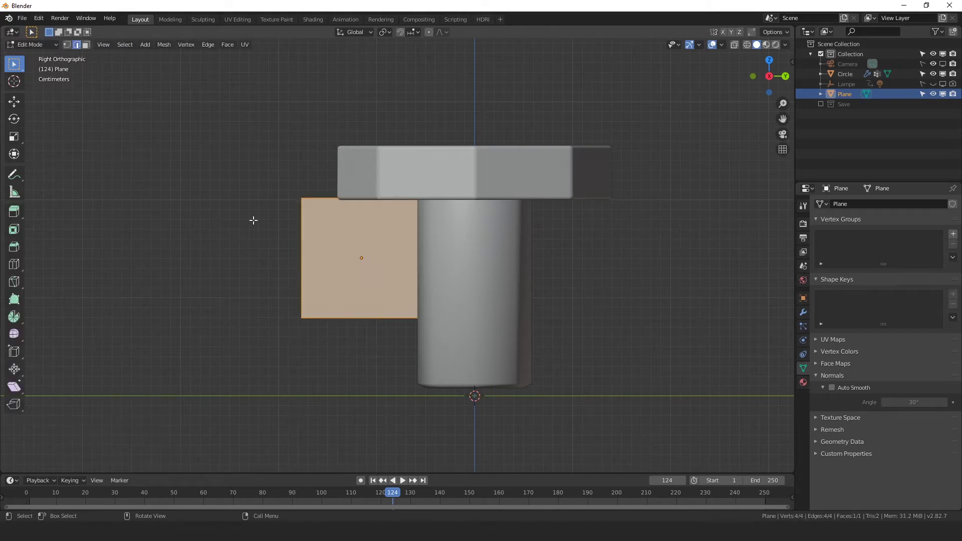
Step: Move the plane's lower edge 0.106 m up along Z to make it a thin strip beneath the octagonal top
click(377, 318)
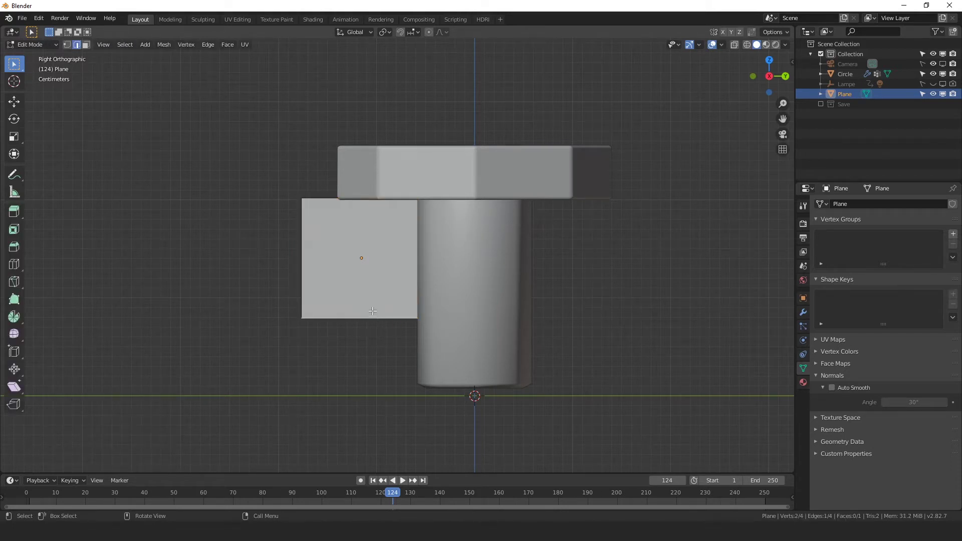
key(g)
key(z)
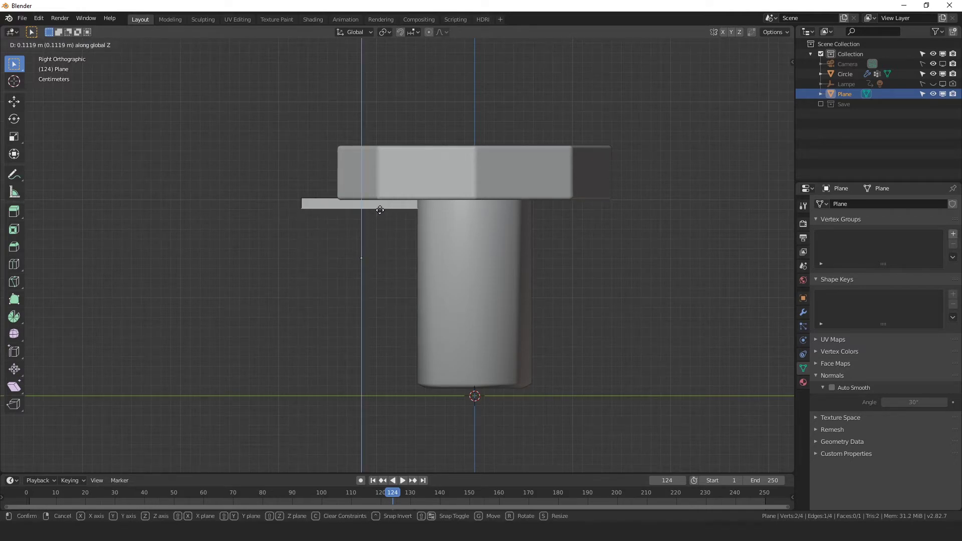
click(382, 209)
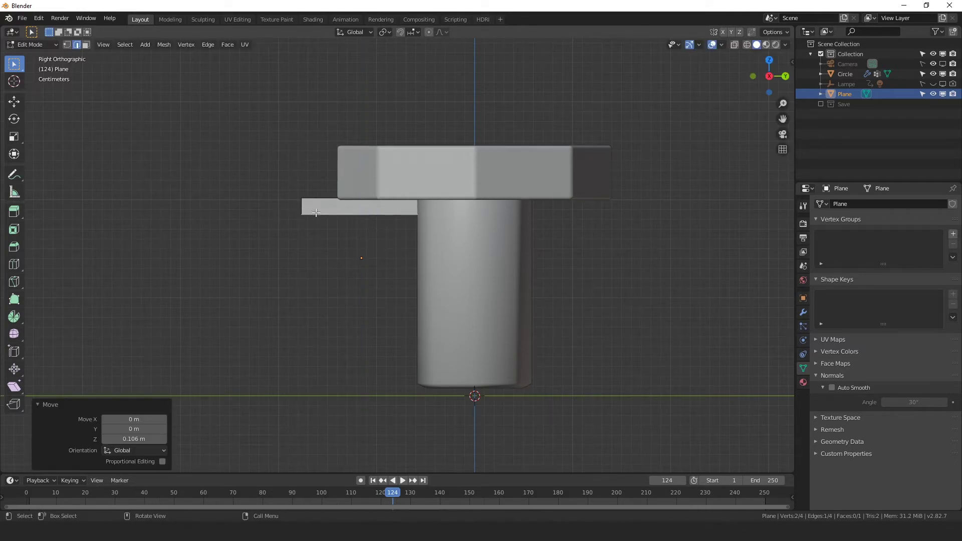
Step: Move the strip's outer edge 0.0767 m along Y toward the column
click(301, 204)
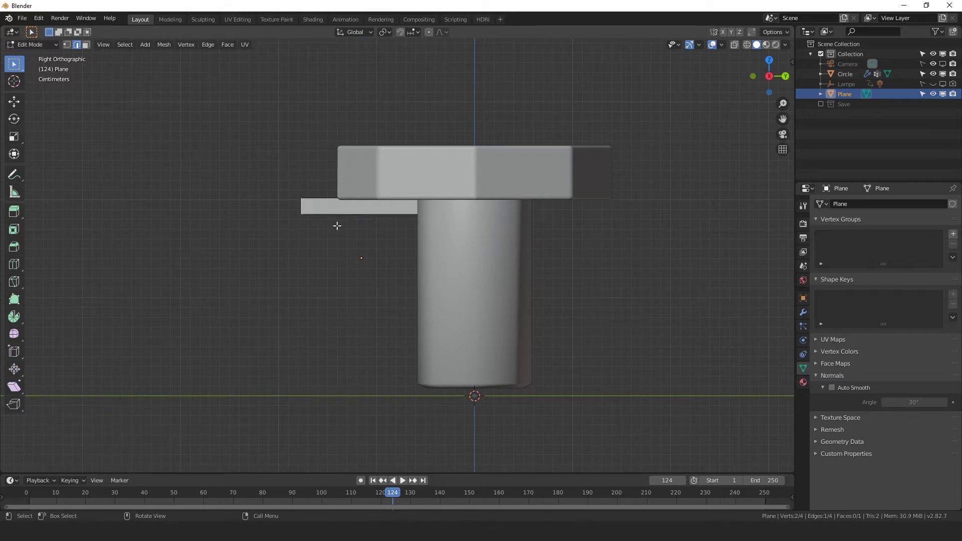
key(g)
key(y)
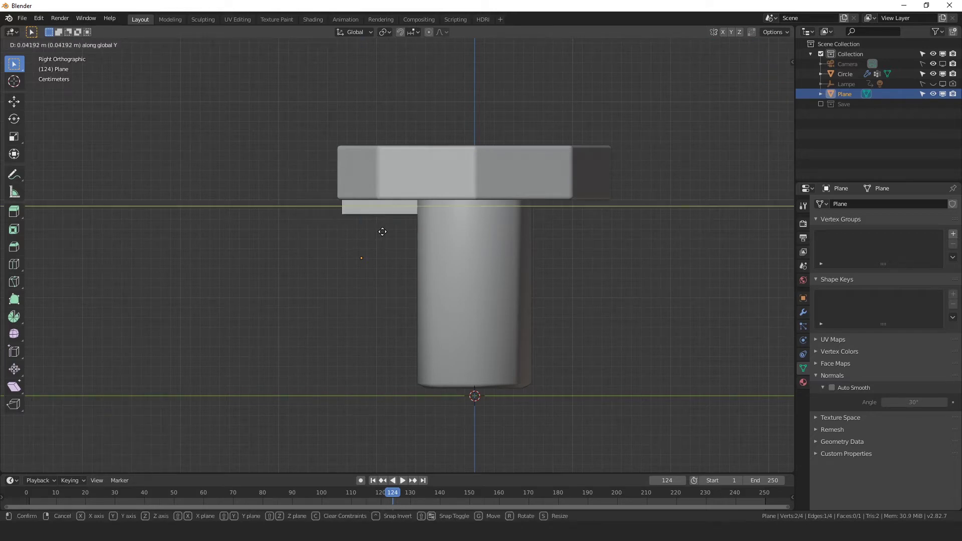
click(409, 237)
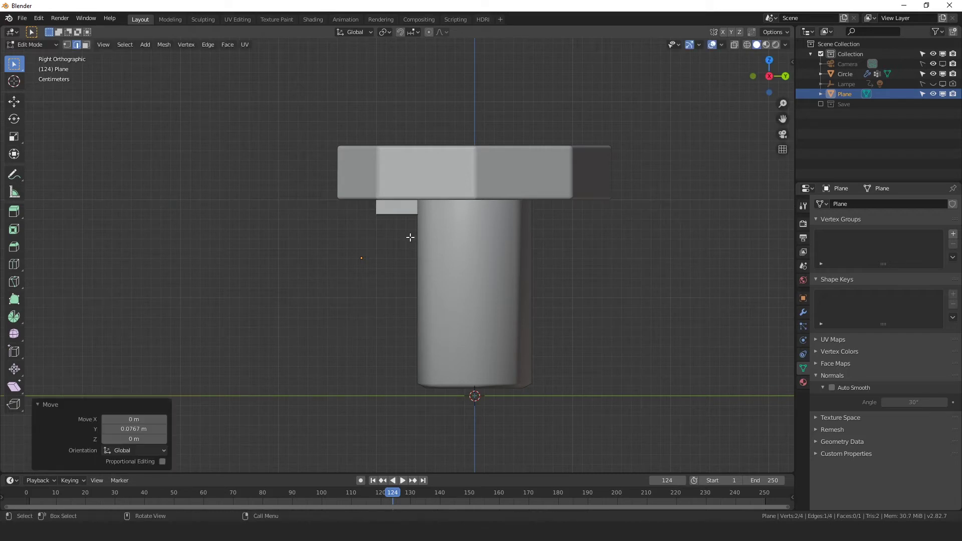
Step: Raise the strip's lower edge about 0.0051 m along Z to make the profile thinner
middle_drag(408, 236, 418, 237)
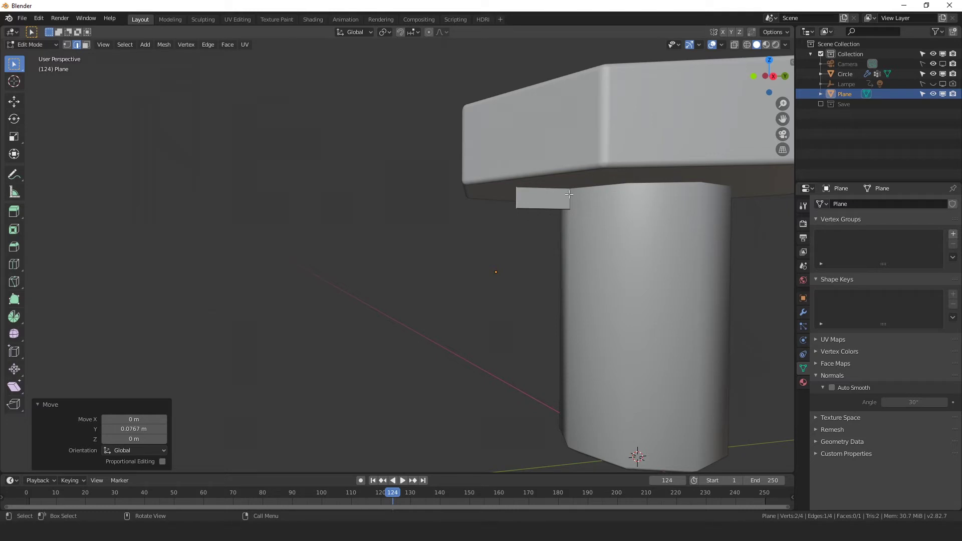
middle_drag(571, 213, 548, 215)
scroll(539, 205, down, 4)
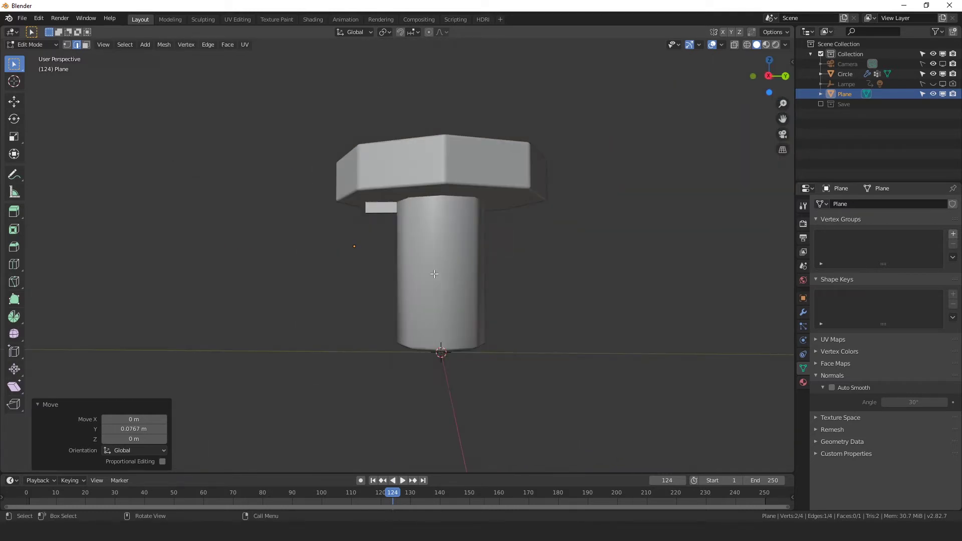
scroll(388, 248, up, 4)
click(370, 173)
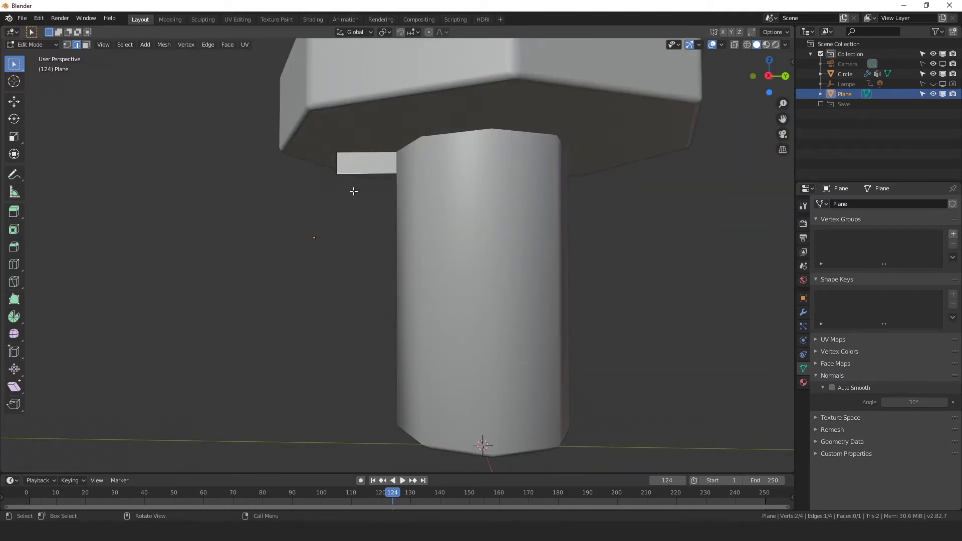
scroll(352, 198, up, 3)
key(g)
key(z)
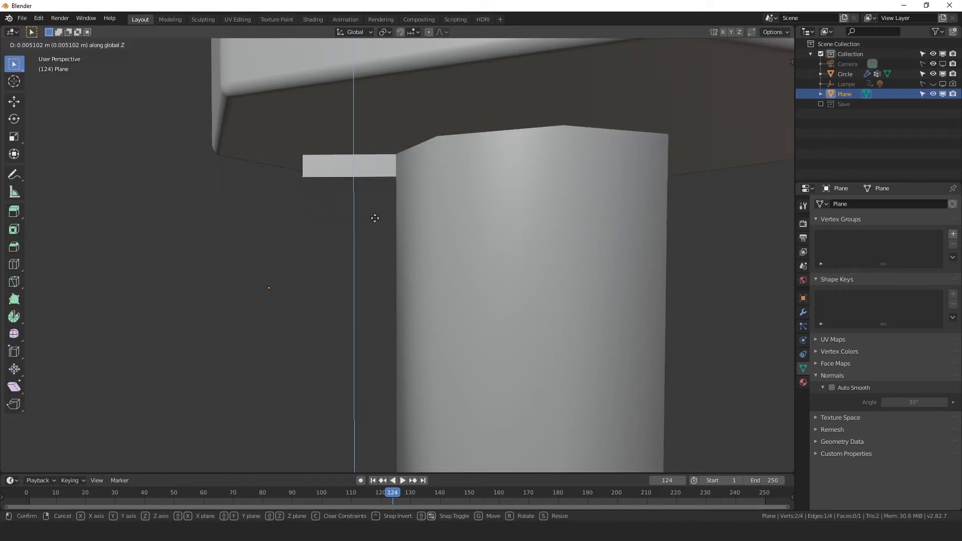
click(375, 218)
Step: Shift the strip's outer edge about 0.0107 m along Y toward the column and return to Object Mode
click(302, 161)
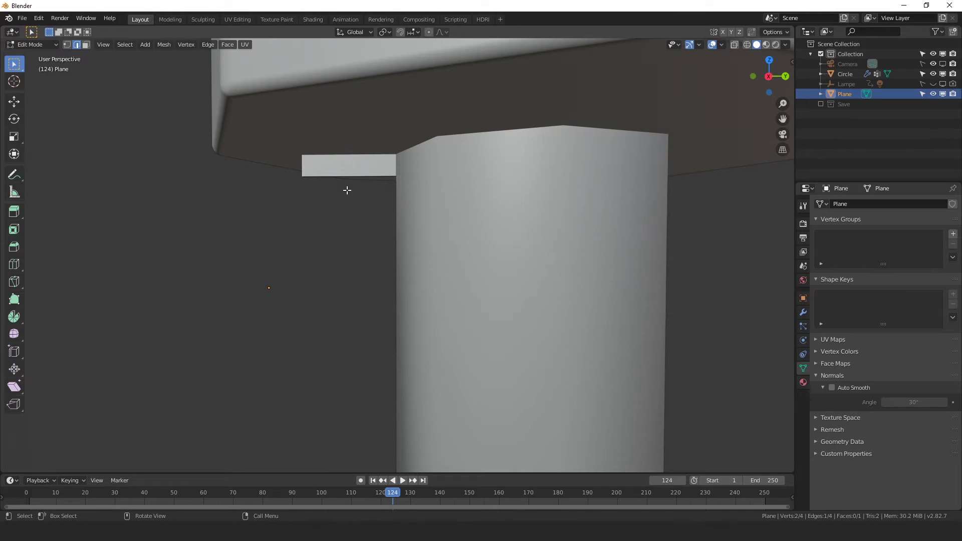
key(g)
key(y)
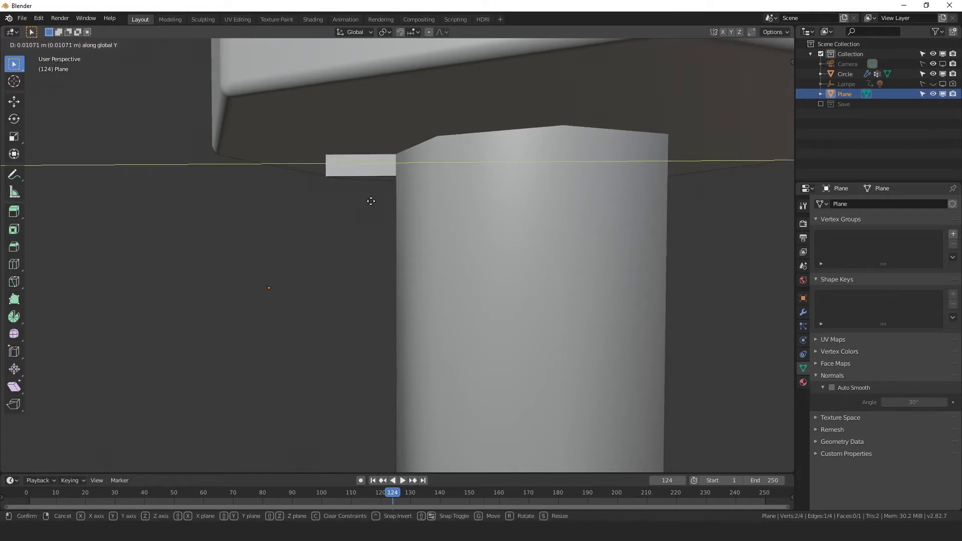
click(371, 201)
scroll(396, 202, down, 7)
key(Tab)
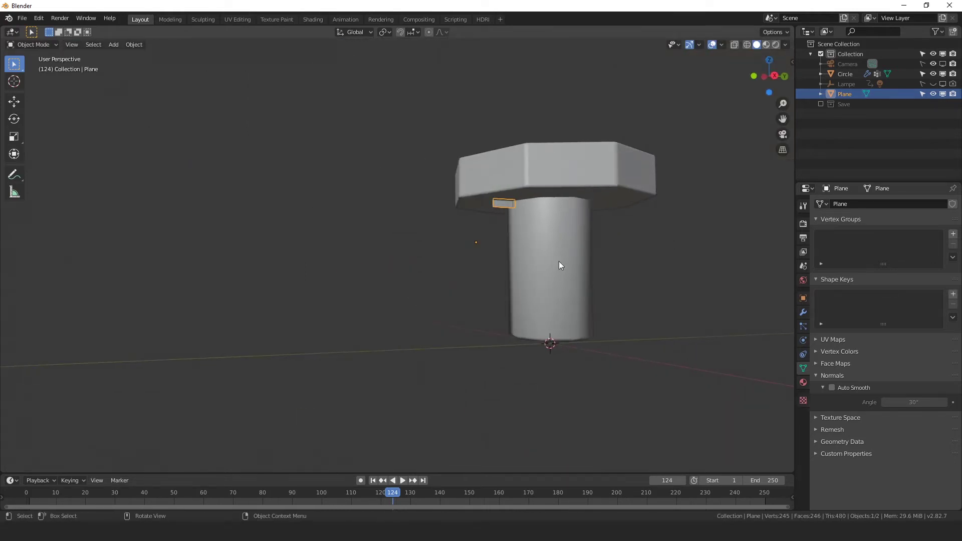
Step: Apply all transforms to the strip: location, rotation and scale
middle_drag(560, 265, 671, 275)
click(803, 312)
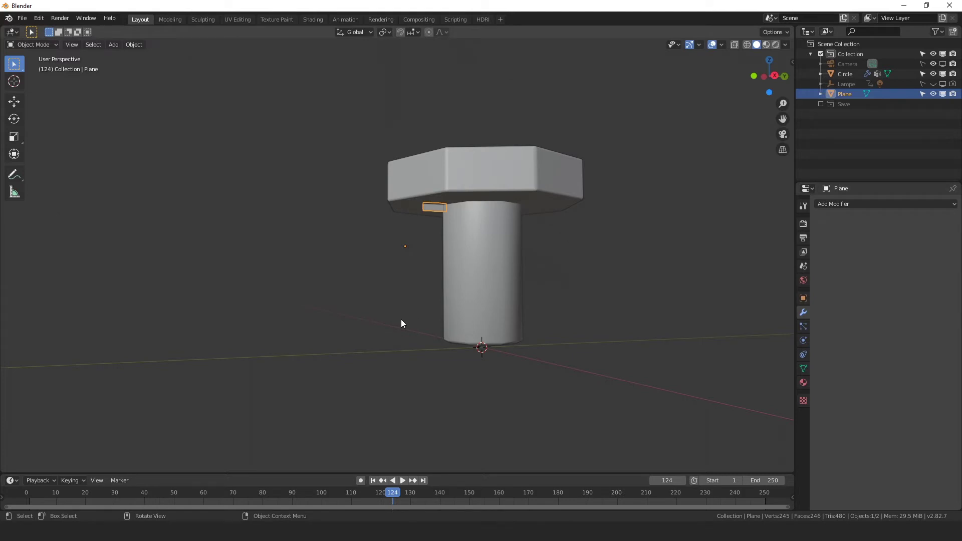
key(ctrl+a)
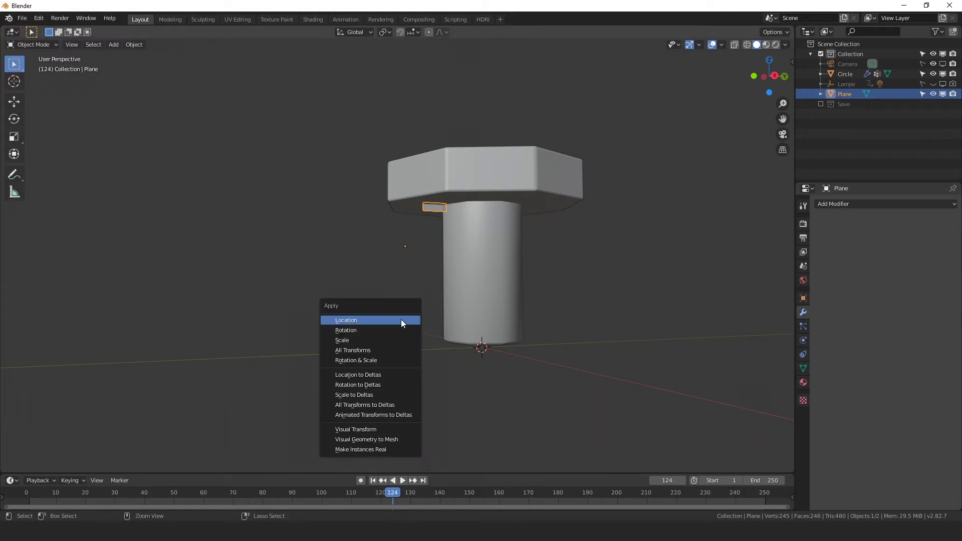
click(371, 350)
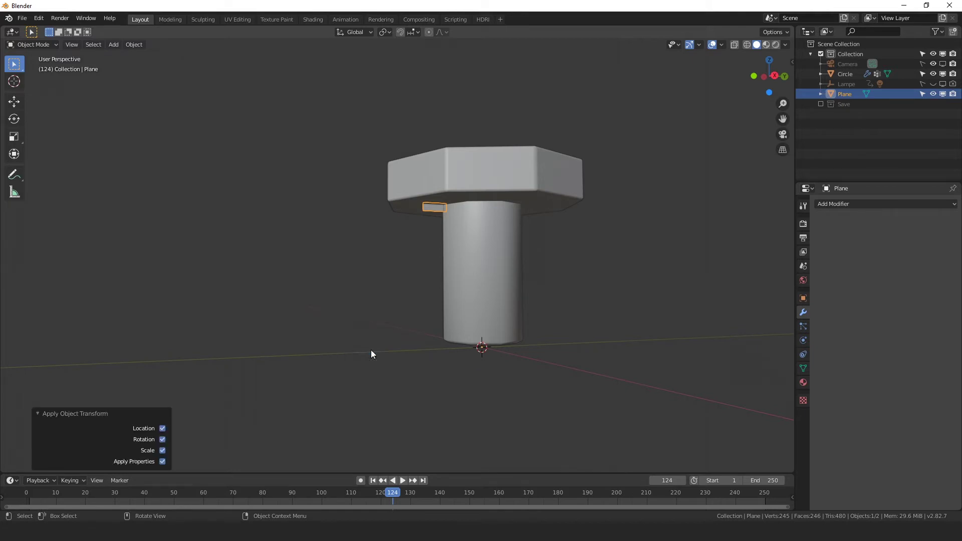
Step: Add a Screw modifier to the strip around the Z axis with a screw offset of -0.07 m
click(862, 203)
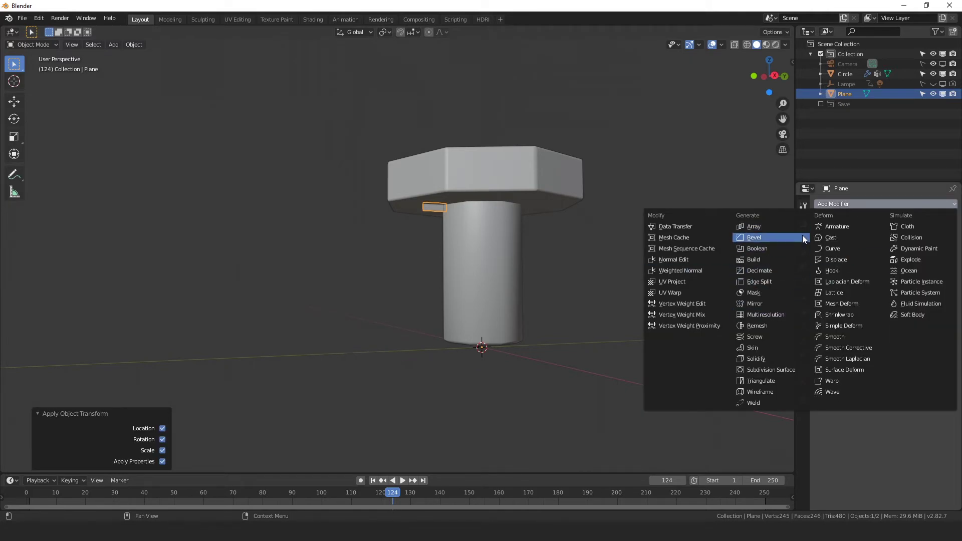
click(765, 338)
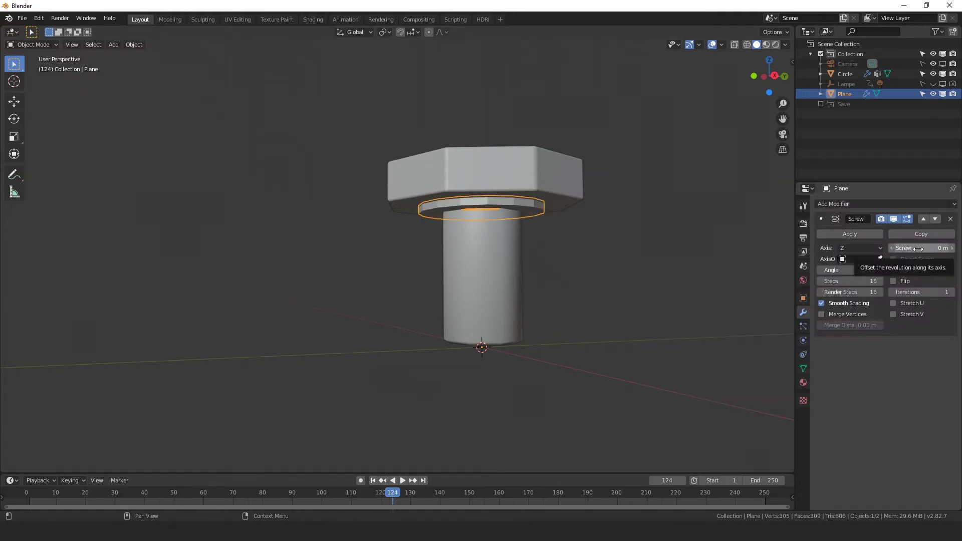
drag(917, 249, 941, 249)
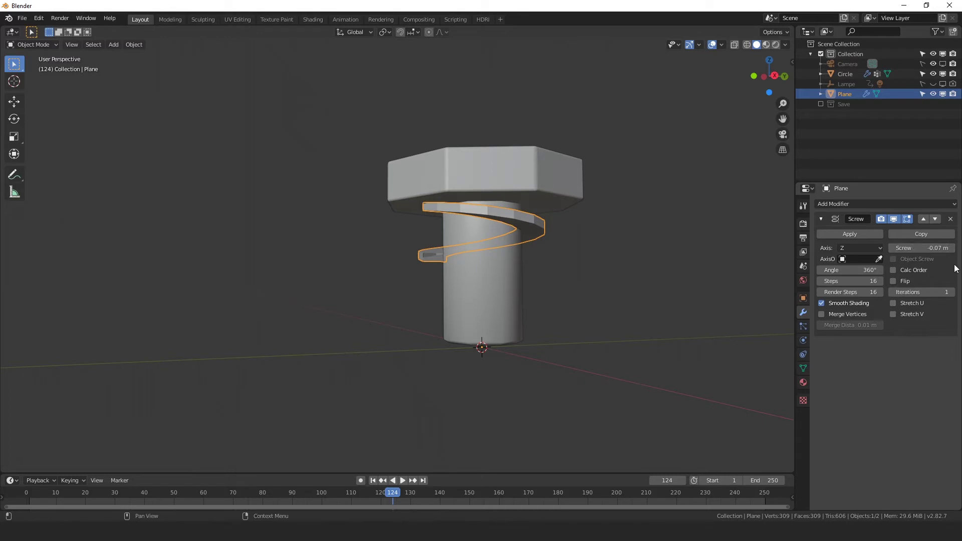
Step: Set the Screw modifier to 4 iterations and its screw offset to -0.05 m
scroll(653, 245, down, 3)
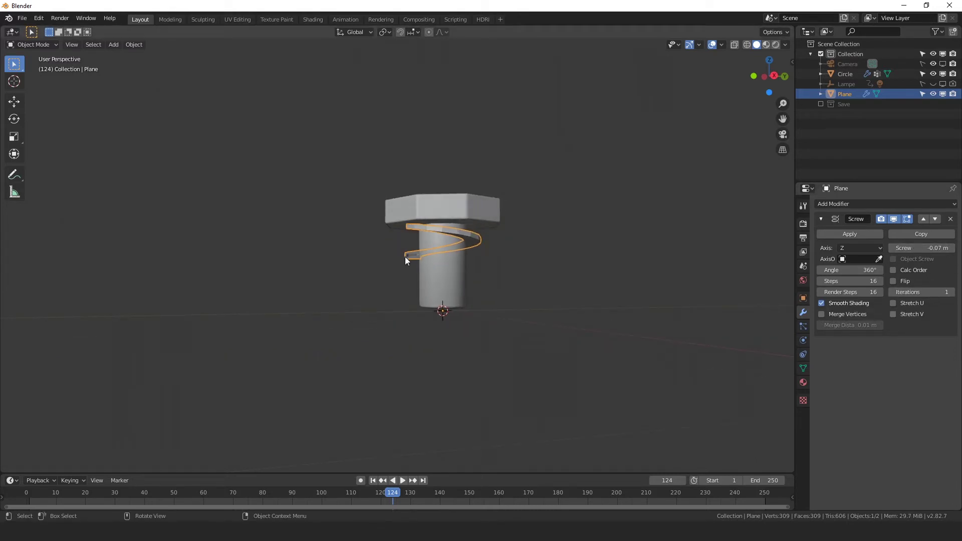
middle_drag(404, 246, 470, 273)
scroll(470, 272, up, 2)
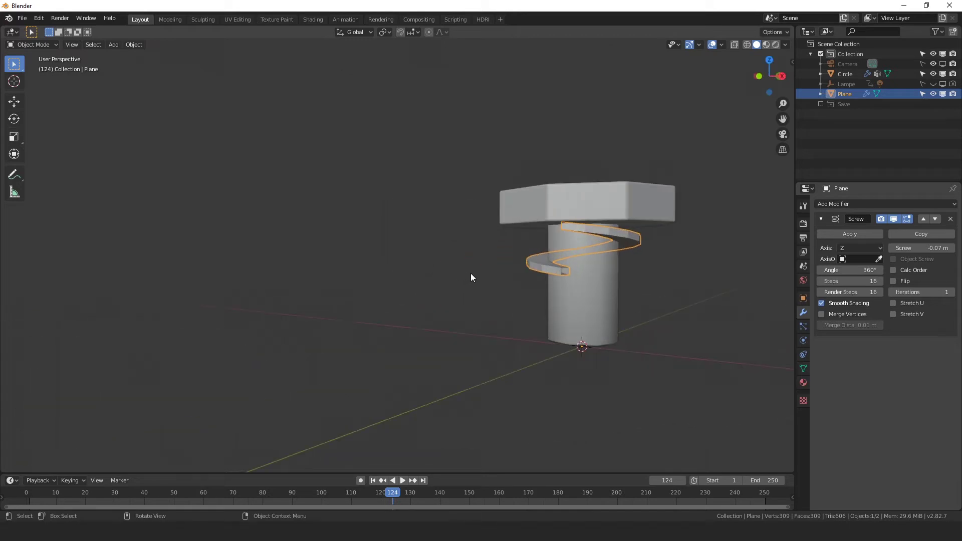
middle_drag(668, 295, 626, 299)
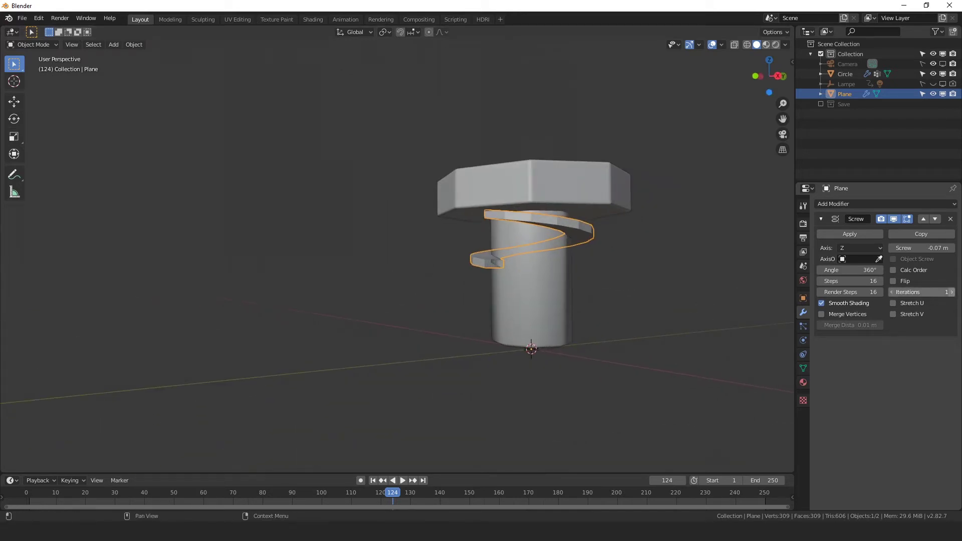
click(951, 292)
click(951, 292)
click(952, 292)
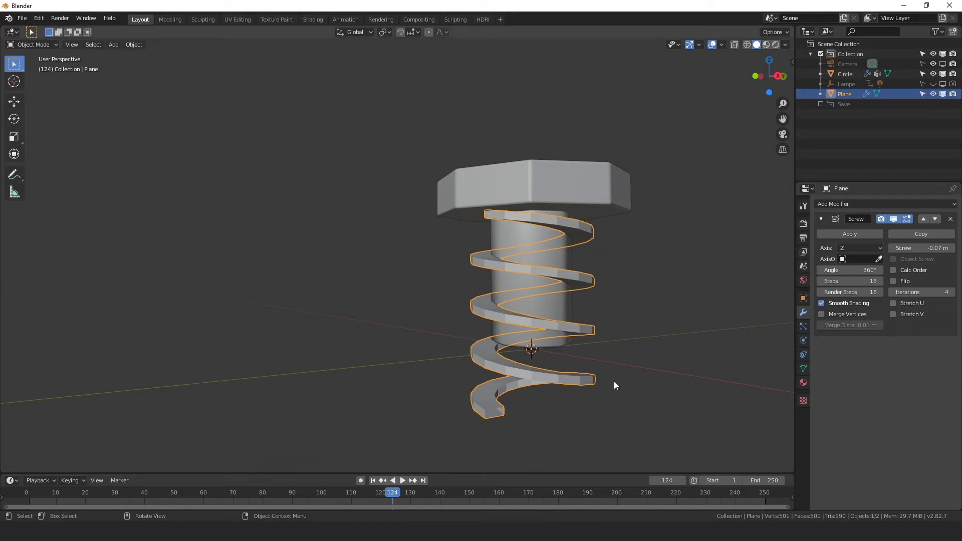
mouse_move(921, 248)
mouse_down()
mouse_move(902, 248)
mouse_move(927, 248)
mouse_up()
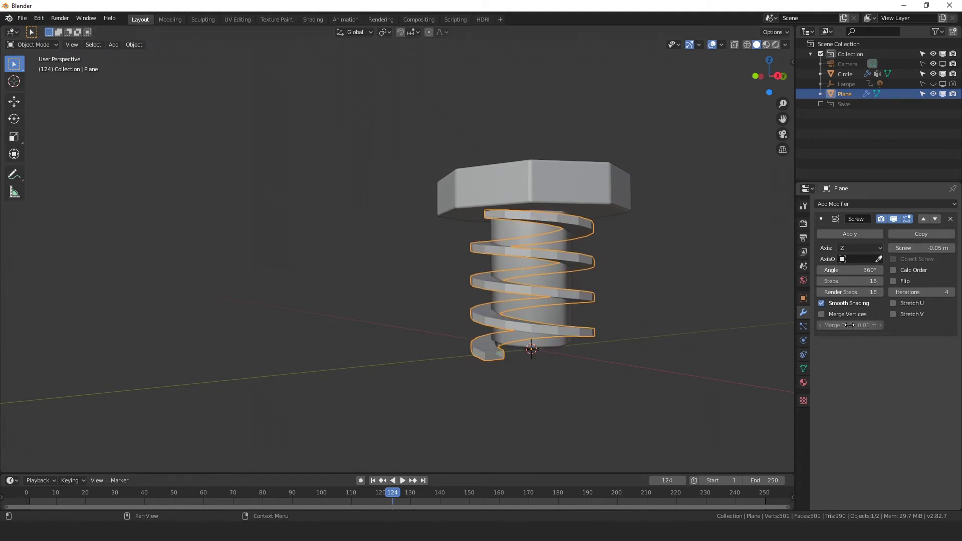
middle_drag(590, 269, 572, 275)
scroll(469, 320, up, 2)
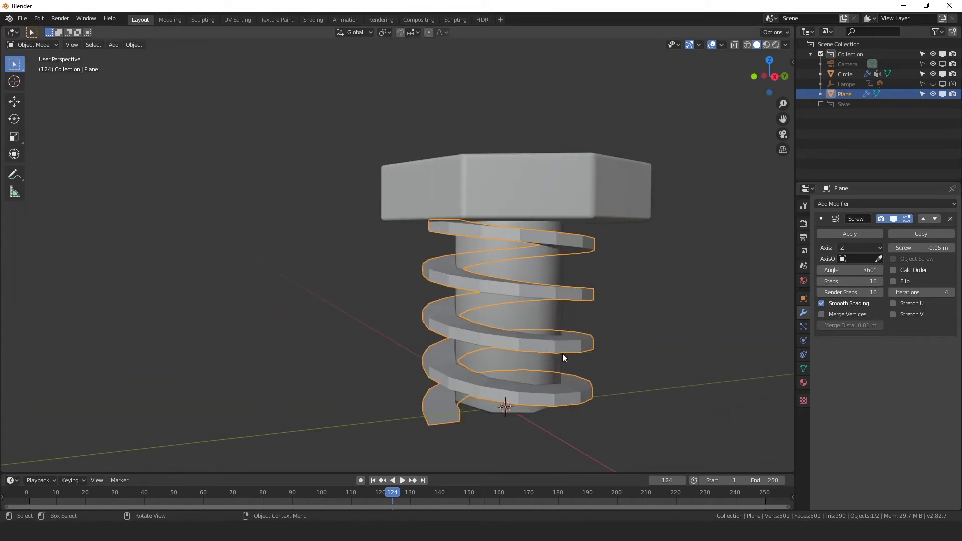
Step: Increase the Screw modifier's viewport steps to 19
click(879, 281)
click(879, 281)
click(879, 281)
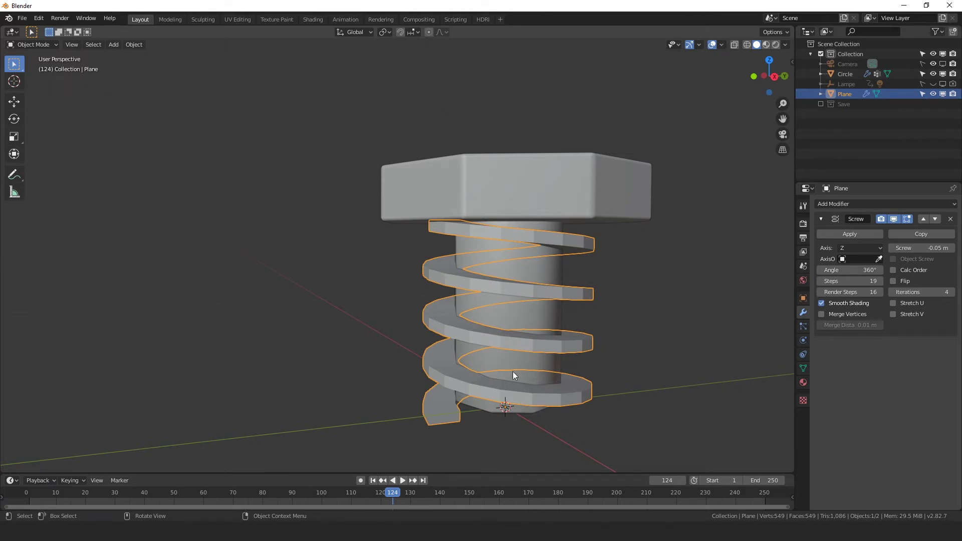
Step: Move the spiral 0.00898 m up along Z so its upper end reaches into the octagonal top
key(g)
key(z)
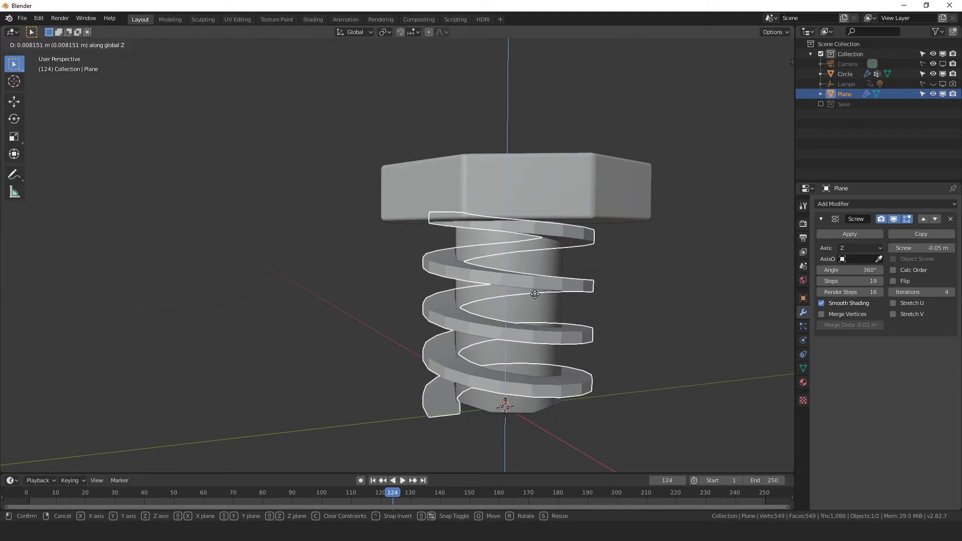
click(521, 309)
Step: Raise the spiral a further 0.00108 m along Z at the underside of the octagonal top
middle_drag(521, 306, 543, 305)
scroll(543, 305, up, 2)
shift+middle_drag(725, 276, 576, 315)
scroll(468, 344, up, 2)
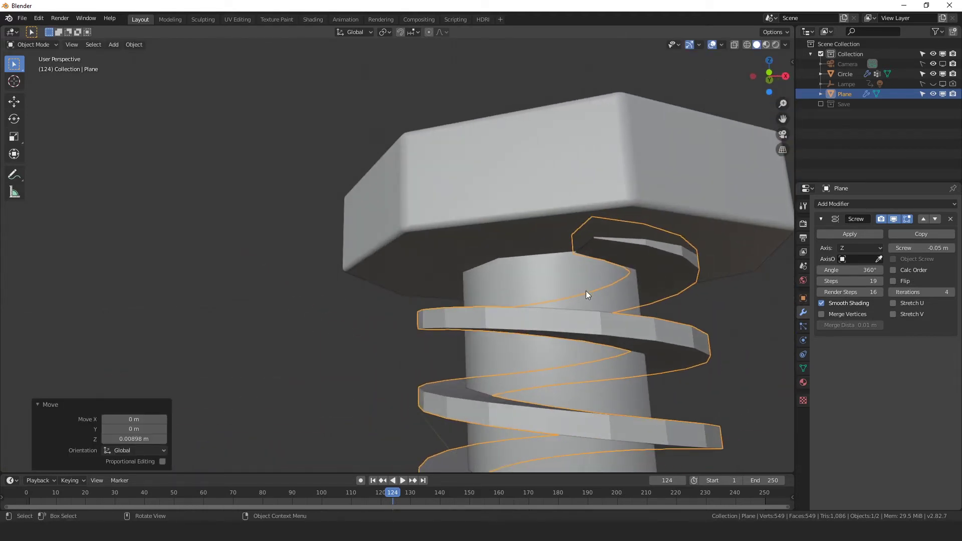
key(g)
key(z)
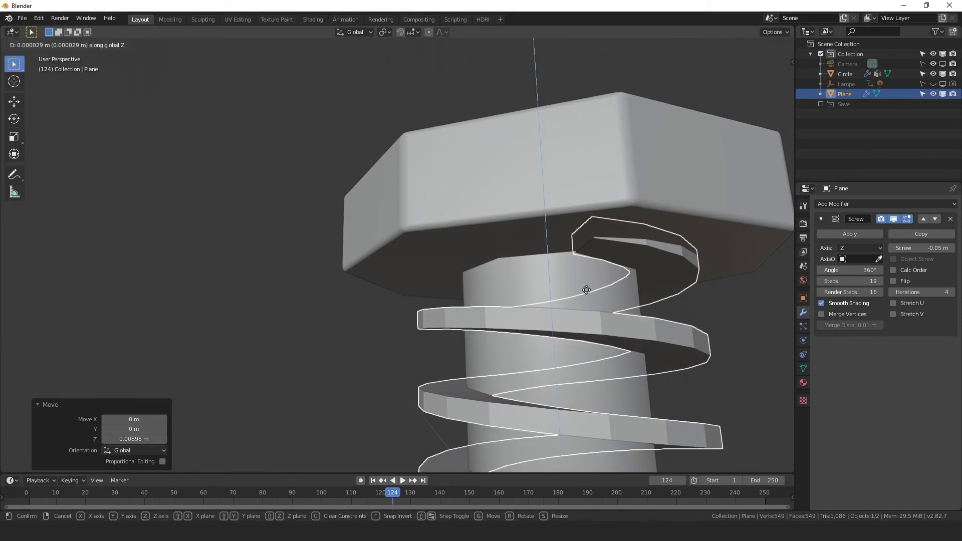
click(594, 272)
scroll(594, 272, down, 4)
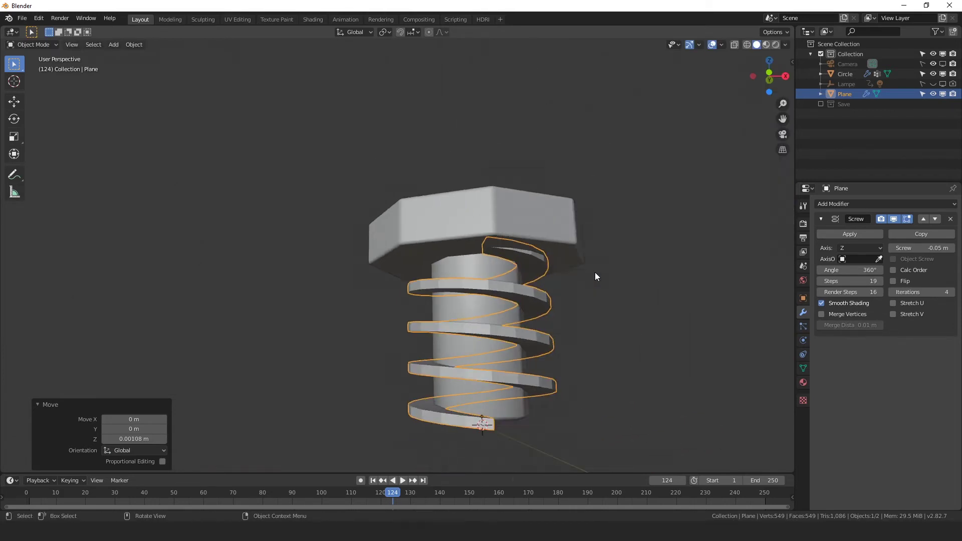
Step: Isolate the spiral in local view and enter Edit Mode on its profile at the upper end
middle_drag(593, 272, 586, 322)
scroll(485, 345, up, 3)
scroll(485, 343, up, 2)
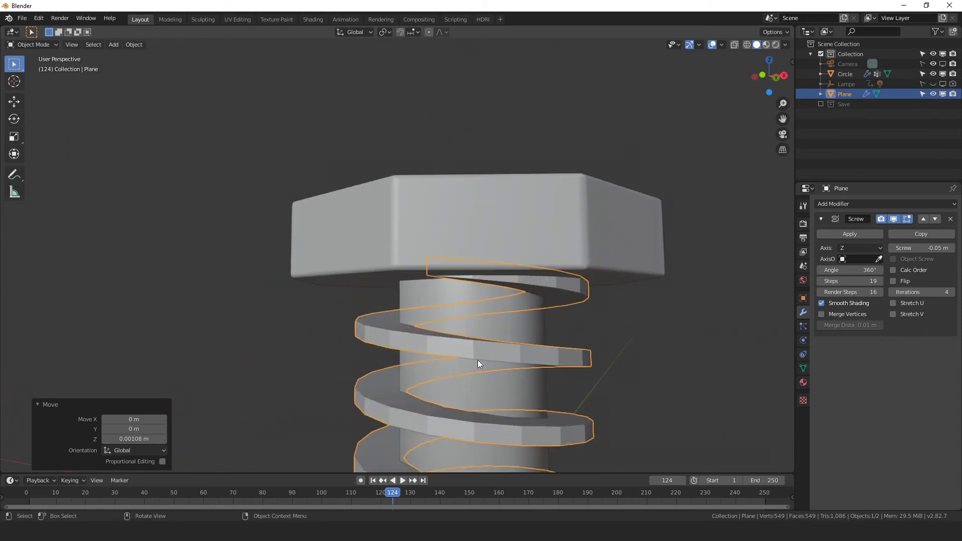
scroll(450, 332, down, 4)
scroll(470, 337, up, 3)
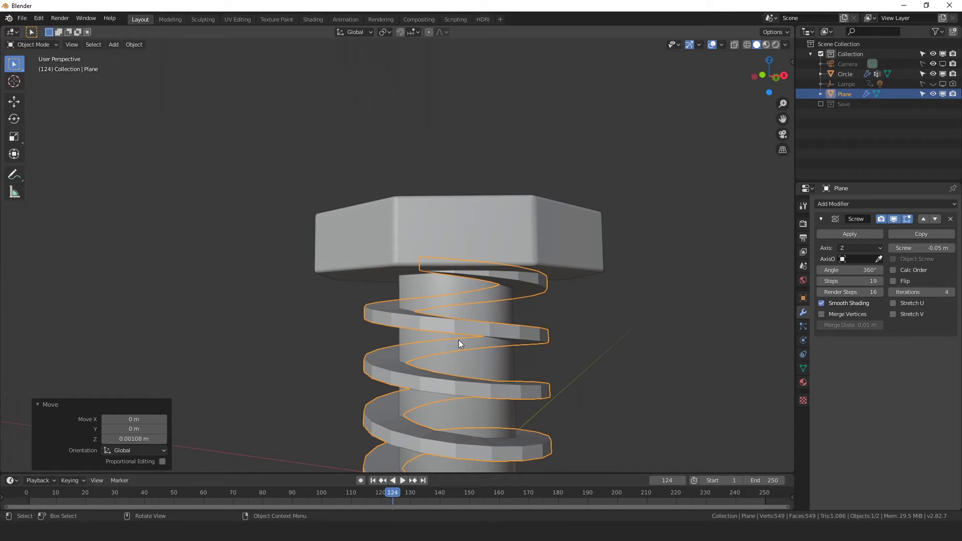
key(KP_Divide)
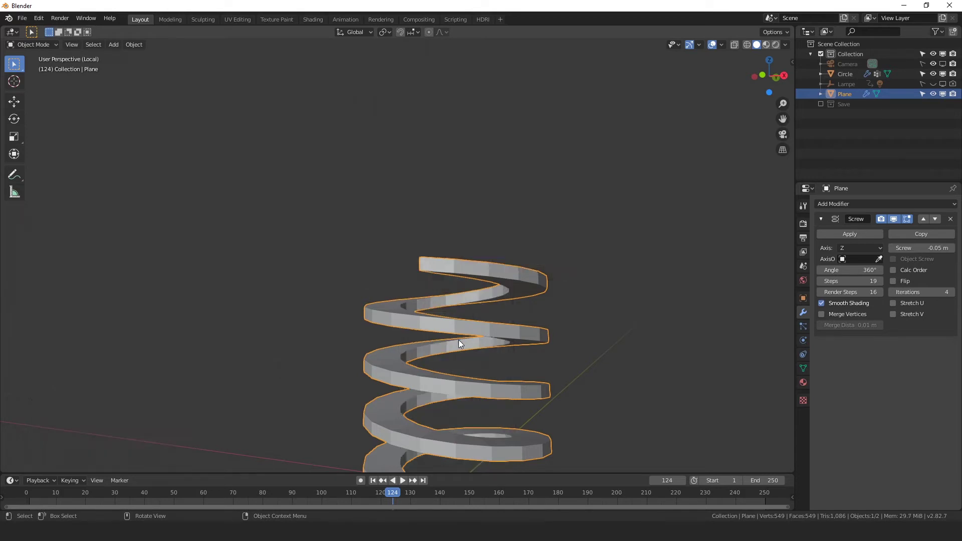
middle_drag(458, 340, 497, 278)
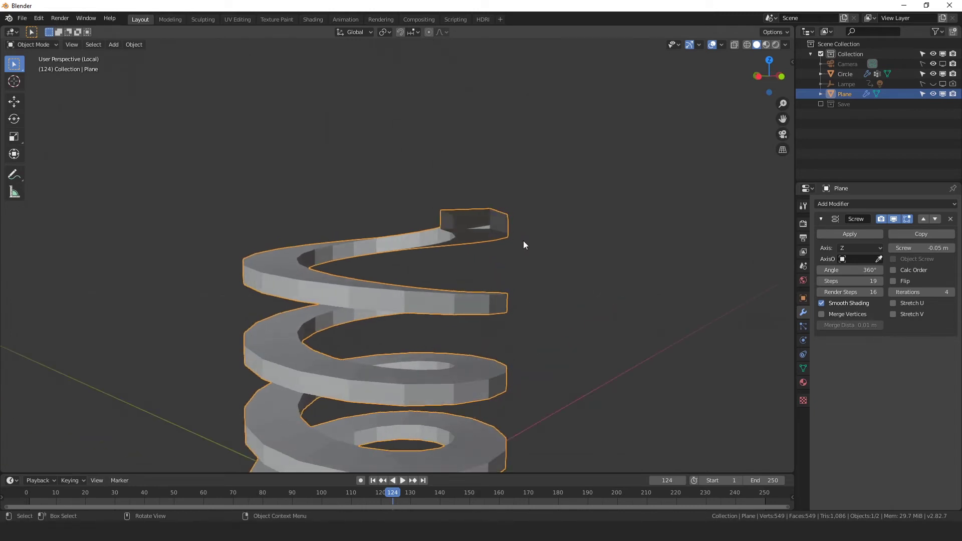
key(Tab)
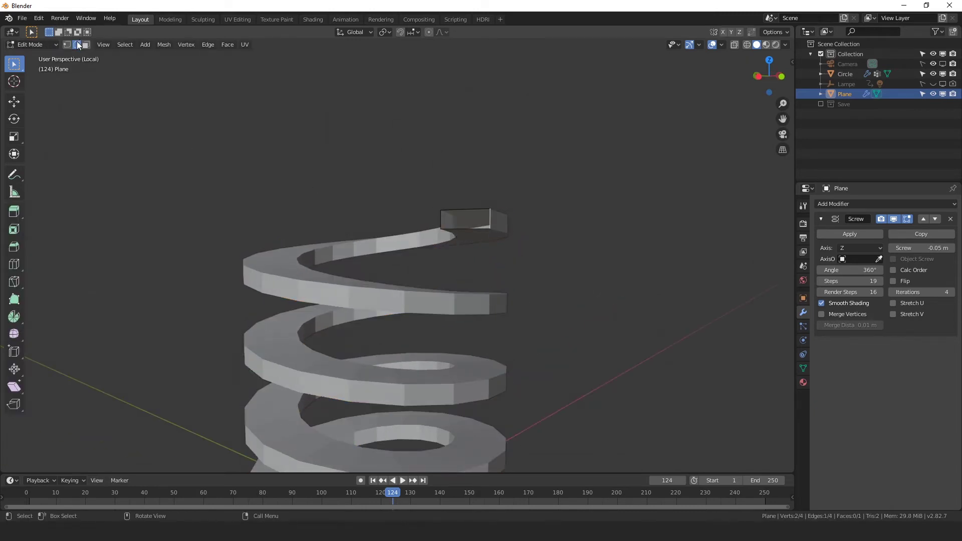
Step: Move the lower edge of the spiral's end profile up 0.00246 m along Z to make the thread thinner
click(476, 229)
scroll(541, 256, up, 1)
middle_drag(541, 256, 515, 287)
scroll(515, 287, up, 3)
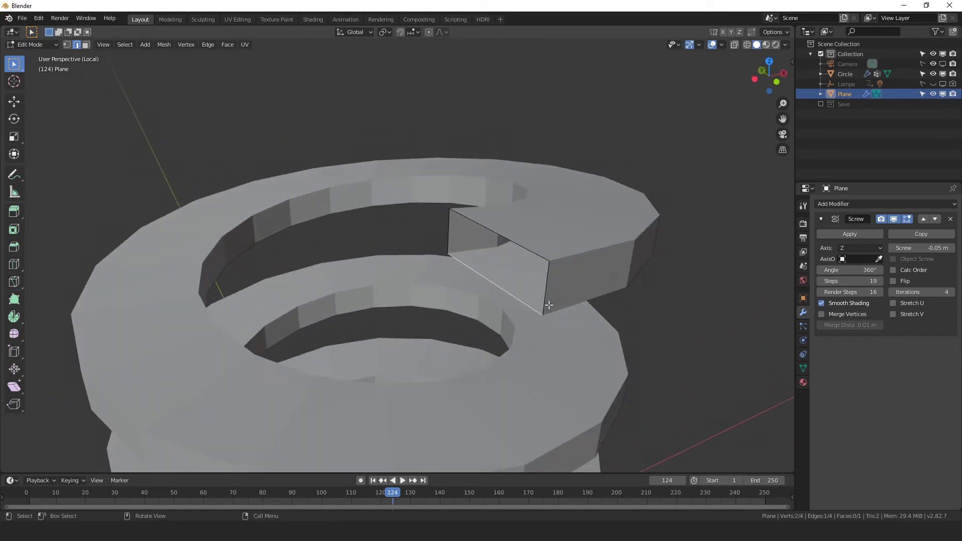
key(g)
key(z)
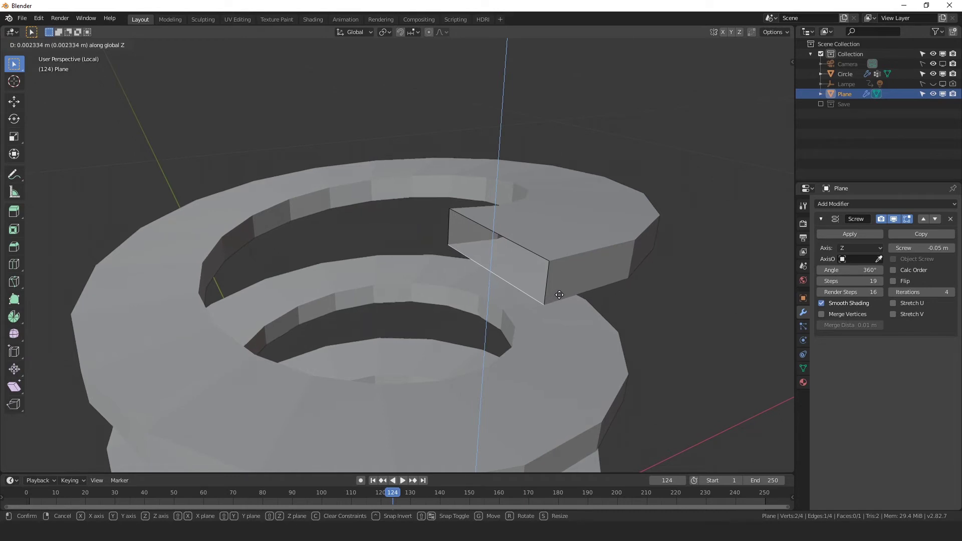
click(555, 296)
middle_drag(555, 297, 510, 275)
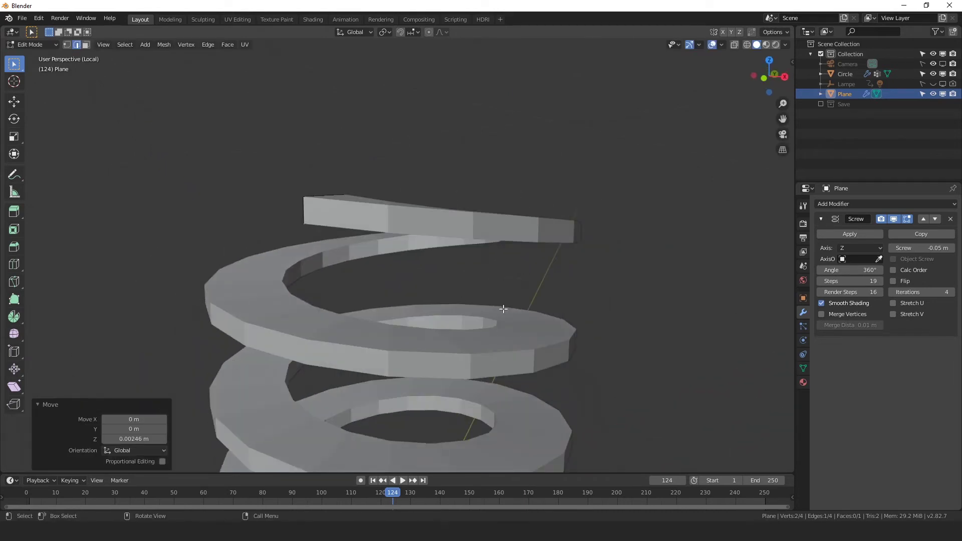
Step: Raise the profile's lower edge a further 0.000613 m along Z and leave local view to show the whole bolt
middle_drag(503, 309, 472, 271)
key(g)
key(z)
click(529, 264)
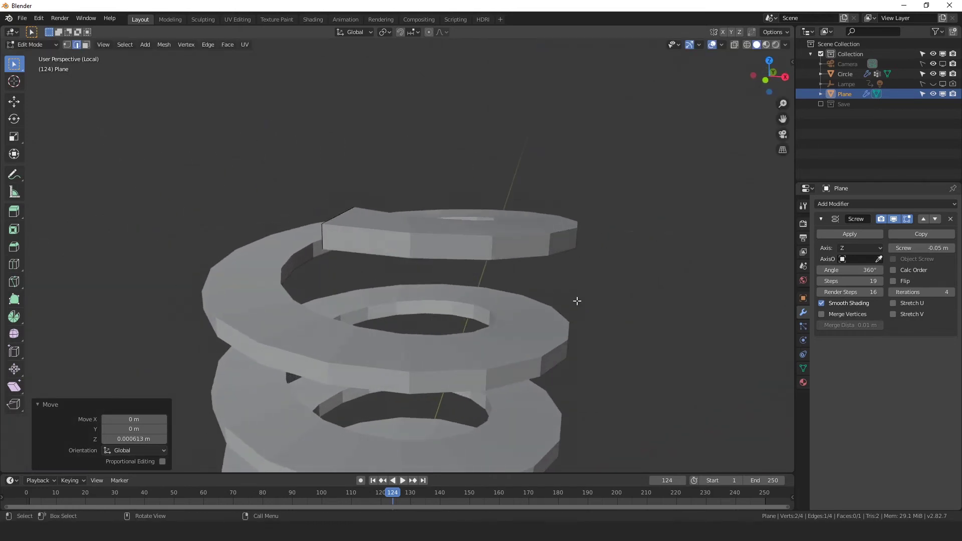
key(KP_Divide)
middle_drag(573, 294, 548, 316)
scroll(493, 325, up, 3)
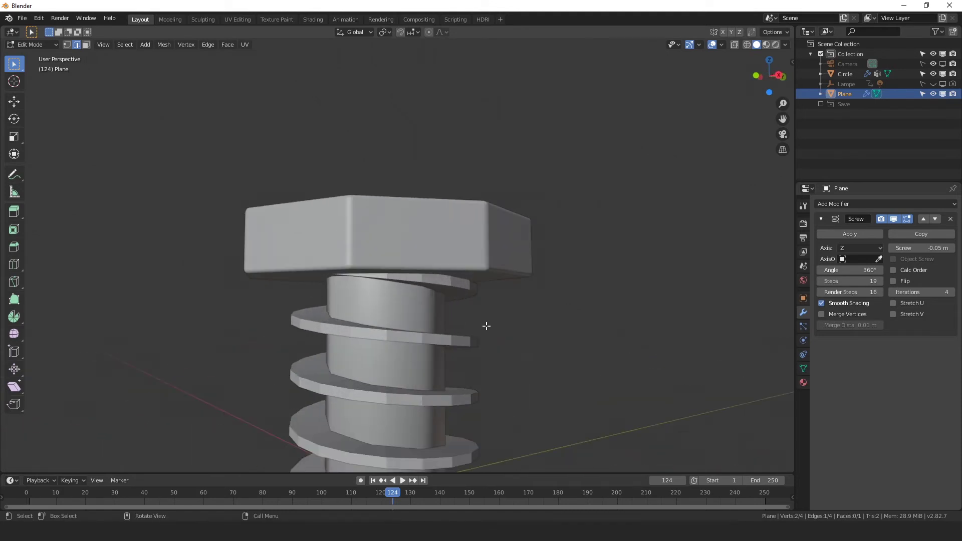
Step: Isolate the spiral in local view again and return to editing its profile
middle_drag(486, 326, 467, 179)
scroll(475, 325, up, 2)
key(Tab)
key(KP_Divide)
key(Tab)
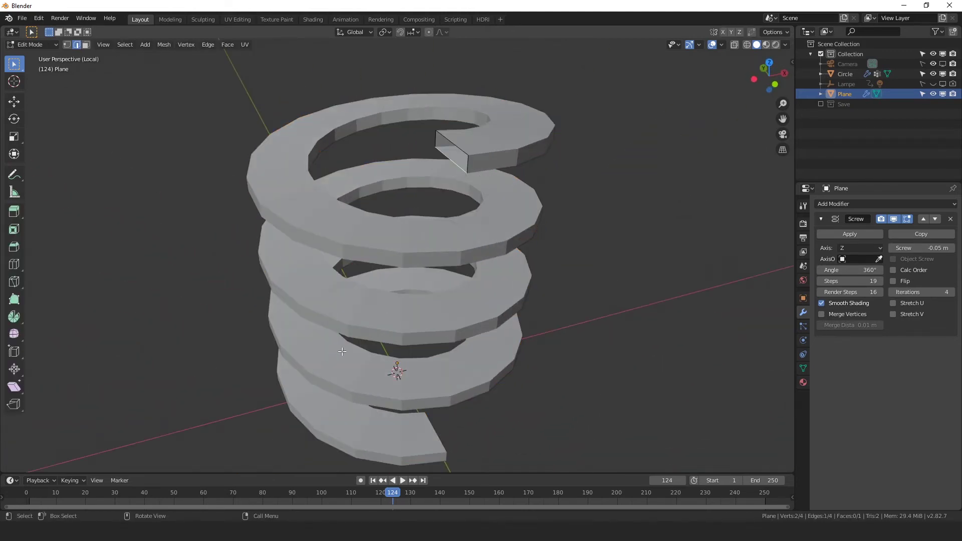
Step: Move the outer vertical edge of the spiral's profile 0.011 m along Y, inward toward the shaft
middle_drag(337, 310, 370, 286)
shift+middle_drag(453, 143, 398, 214)
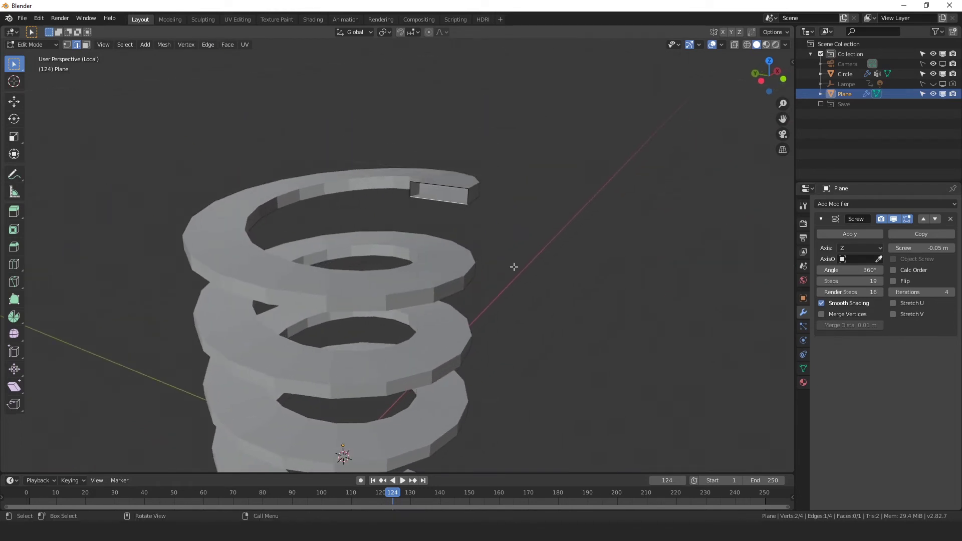
scroll(512, 268, up, 2)
middle_drag(493, 260, 559, 261)
click(447, 195)
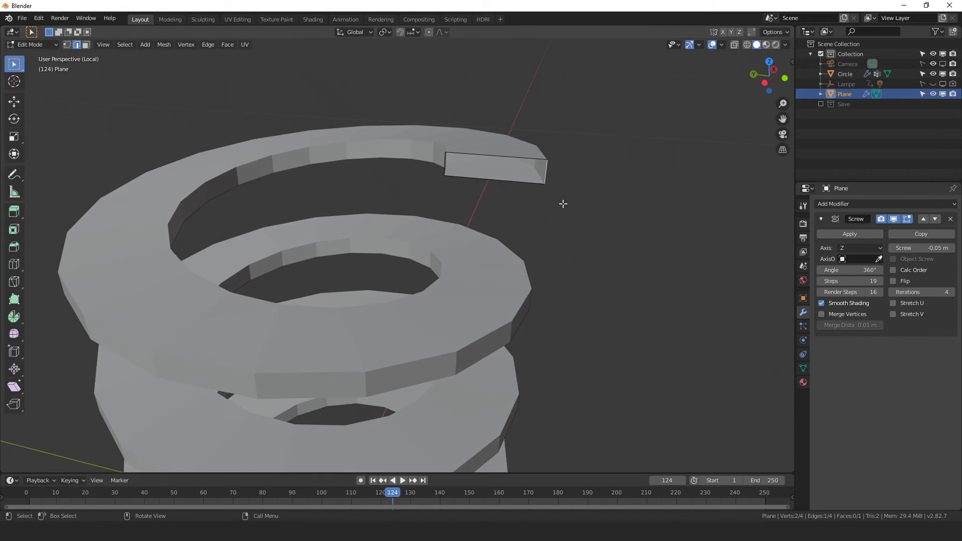
key(g)
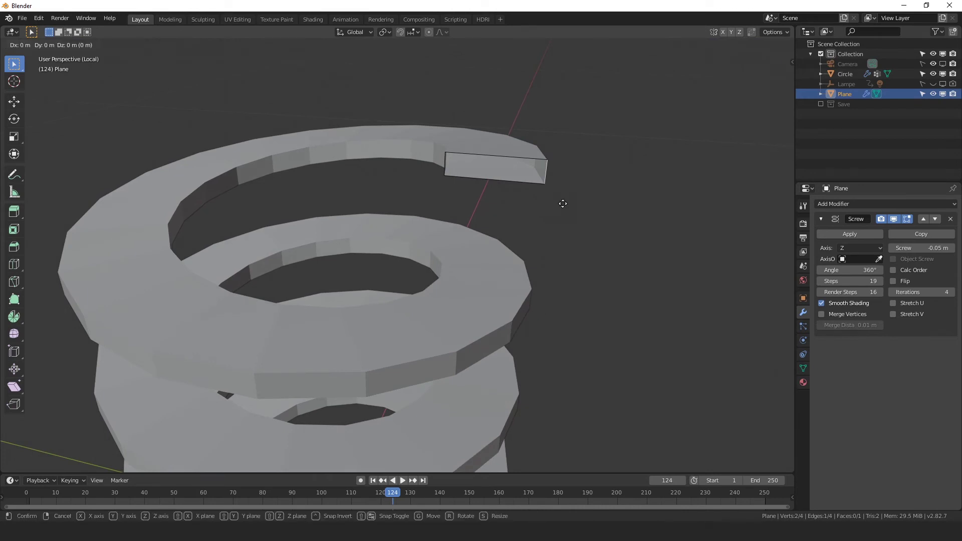
key(y)
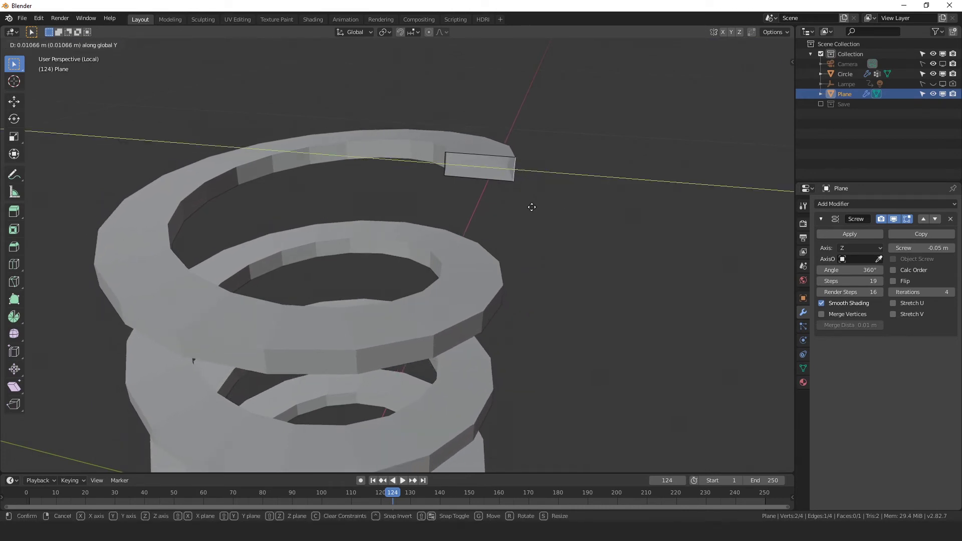
click(530, 208)
Step: Leave local view and Edit Mode so the spiral is shown as an object around the shaft
scroll(620, 228, down, 4)
middle_drag(620, 228, 420, 221)
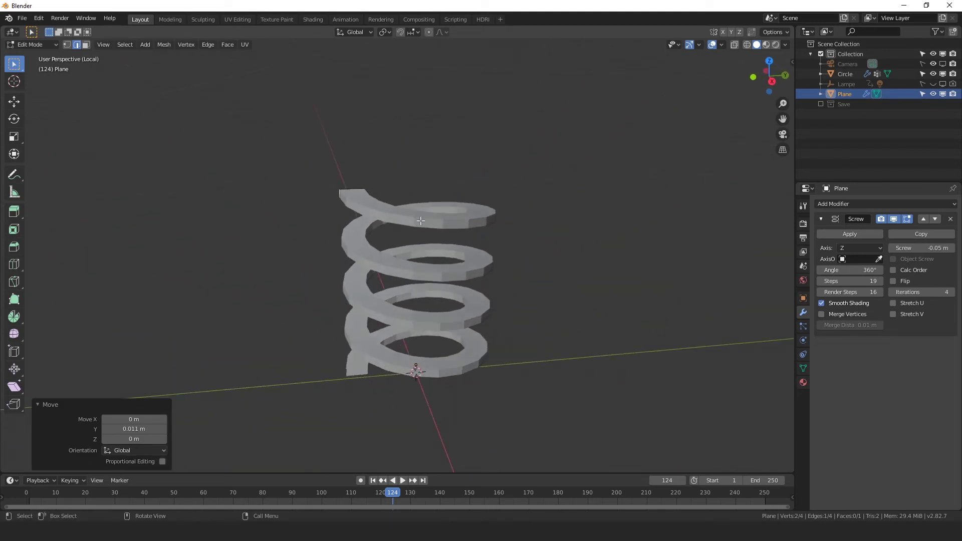
key(KP_Divide)
middle_drag(453, 406, 550, 282)
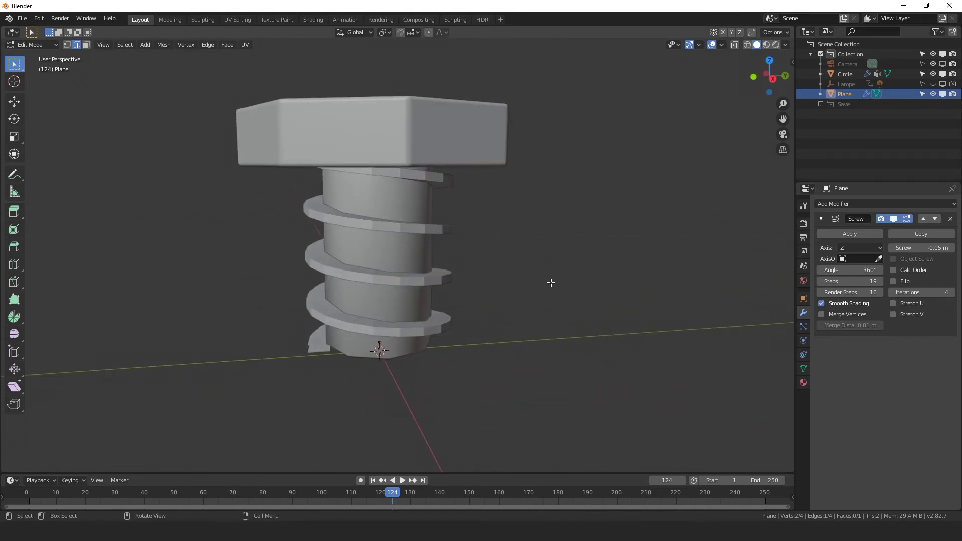
click(445, 272)
key(Tab)
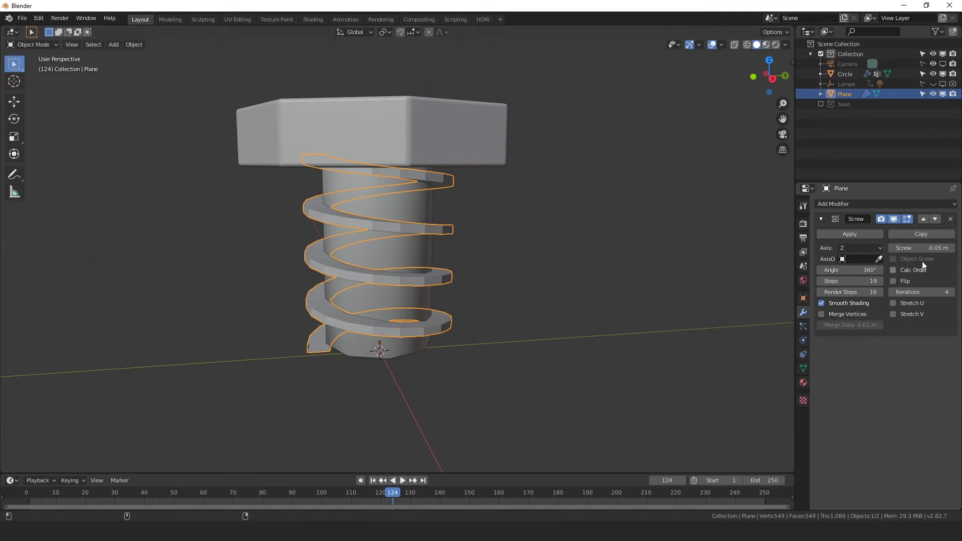
Step: Scale the spiral to 0.946 along Z to shorten it against the shaft
scroll(542, 353, up, 5)
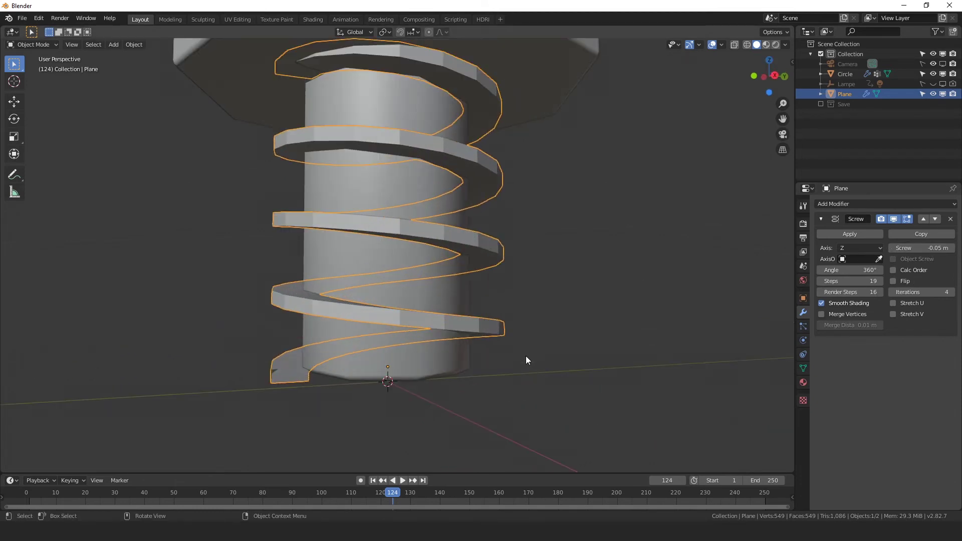
shift+middle_drag(536, 330, 556, 311)
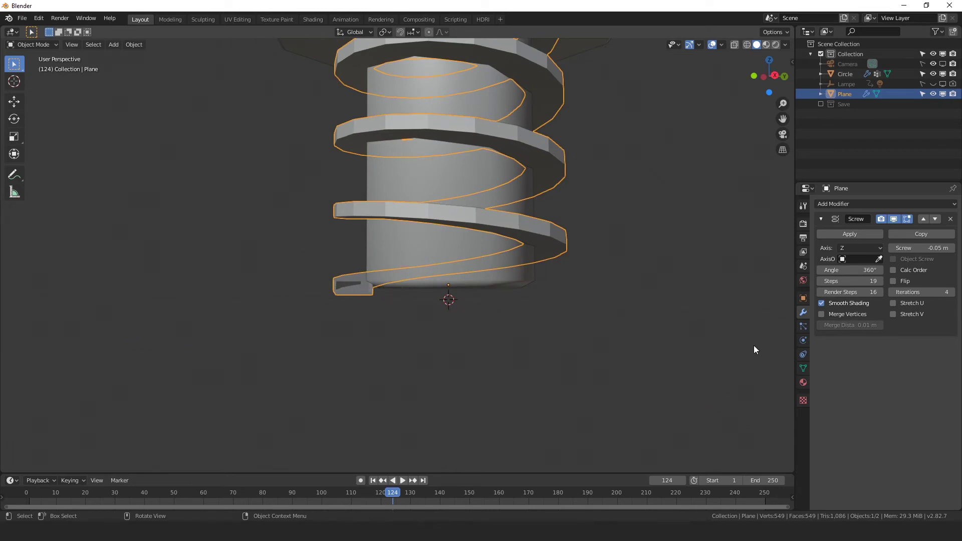
scroll(390, 371, down, 2)
middle_drag(390, 371, 400, 381)
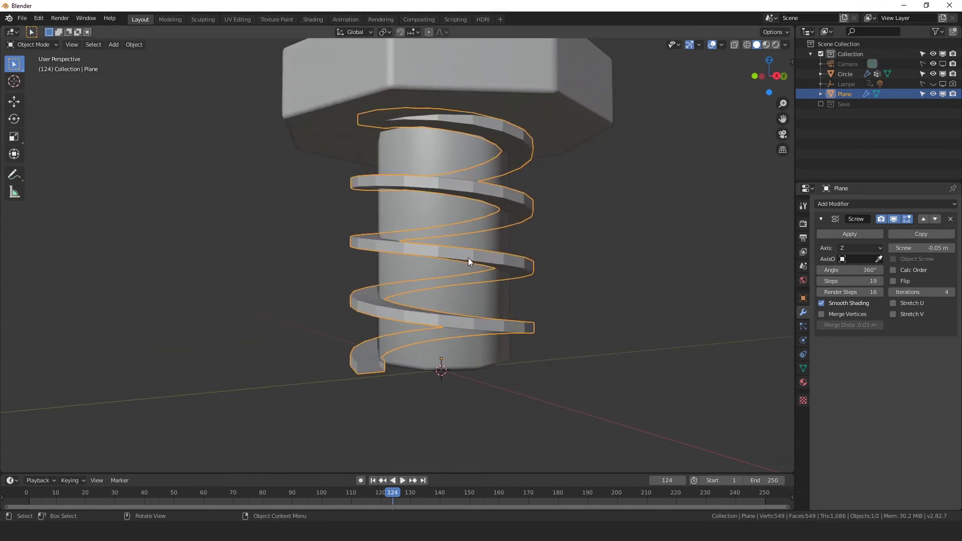
key(s)
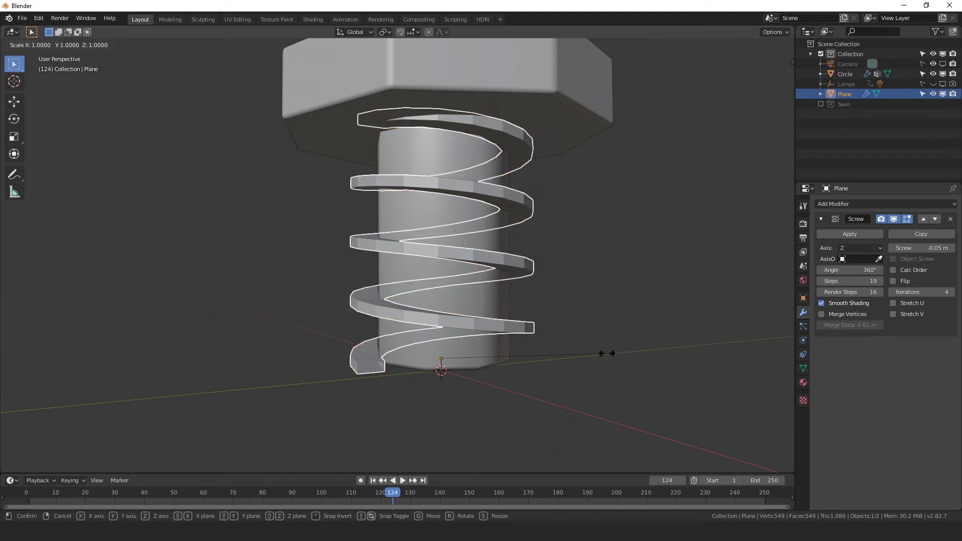
key(z)
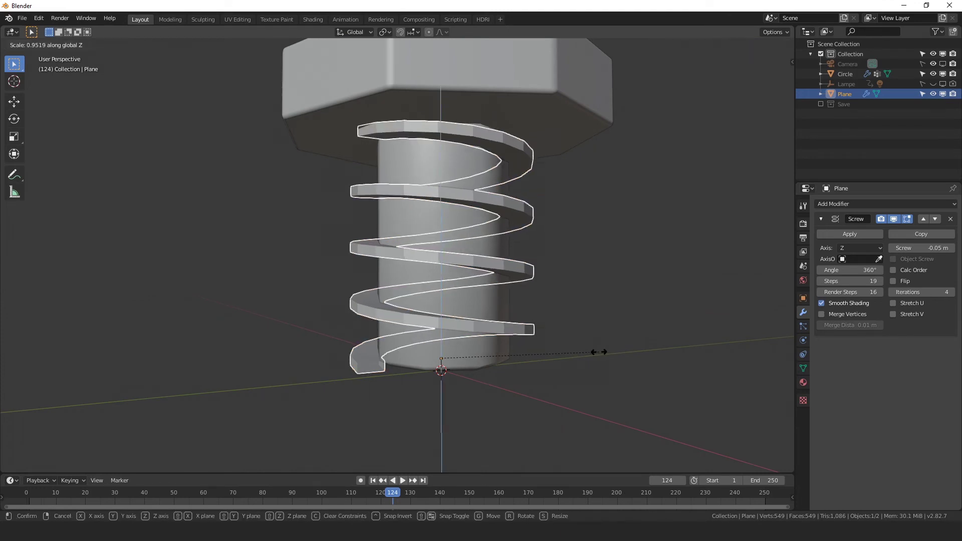
click(598, 352)
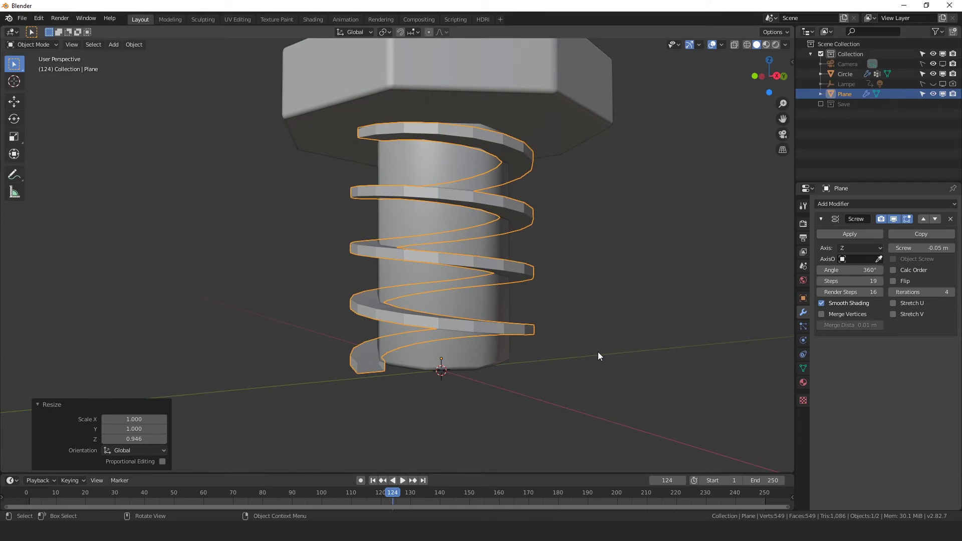
Step: Raise the spiral along Z so its upper end reaches into the bolt head, and deselect it
key(g)
key(z)
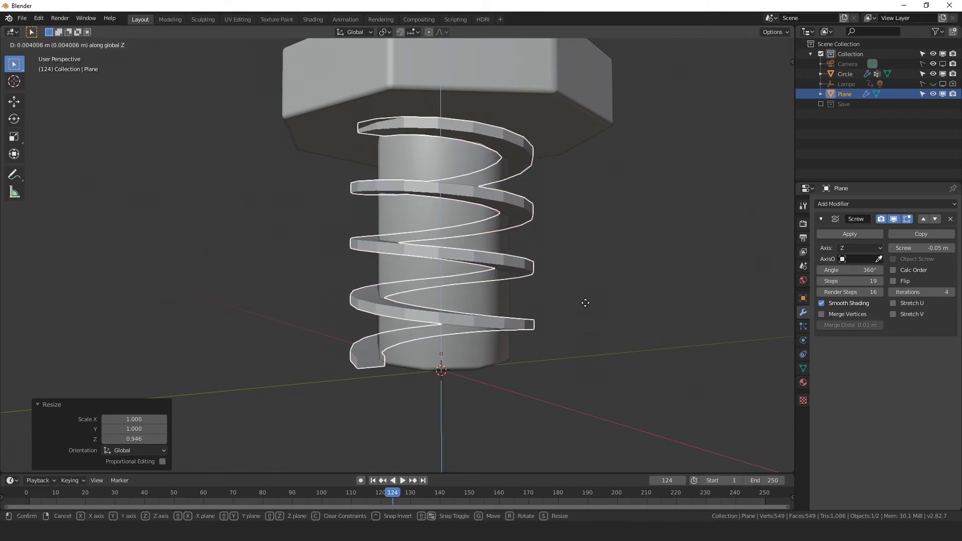
click(584, 256)
click(569, 368)
middle_drag(548, 368, 450, 289)
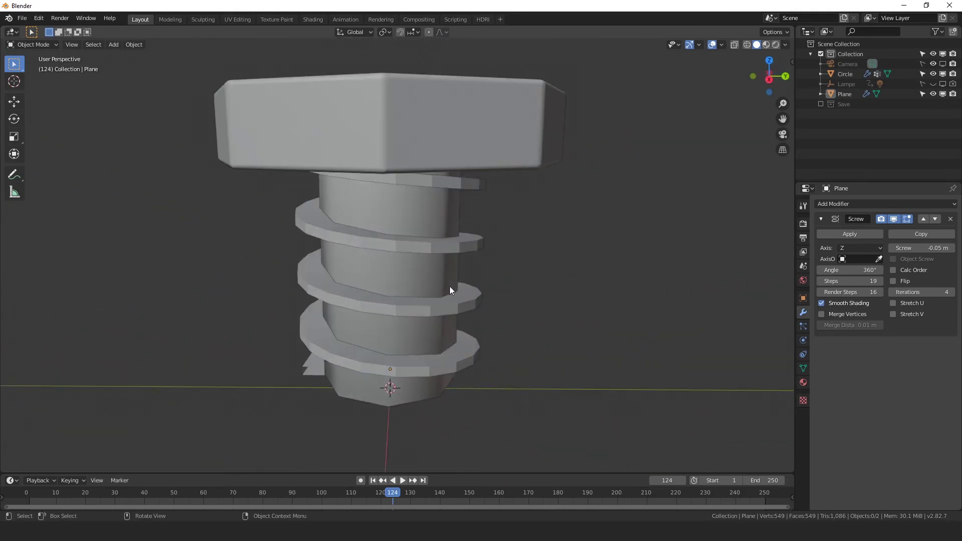
Step: Shade the spiral smooth and enable Auto Smooth for its normals
click(434, 309)
right_click(434, 309)
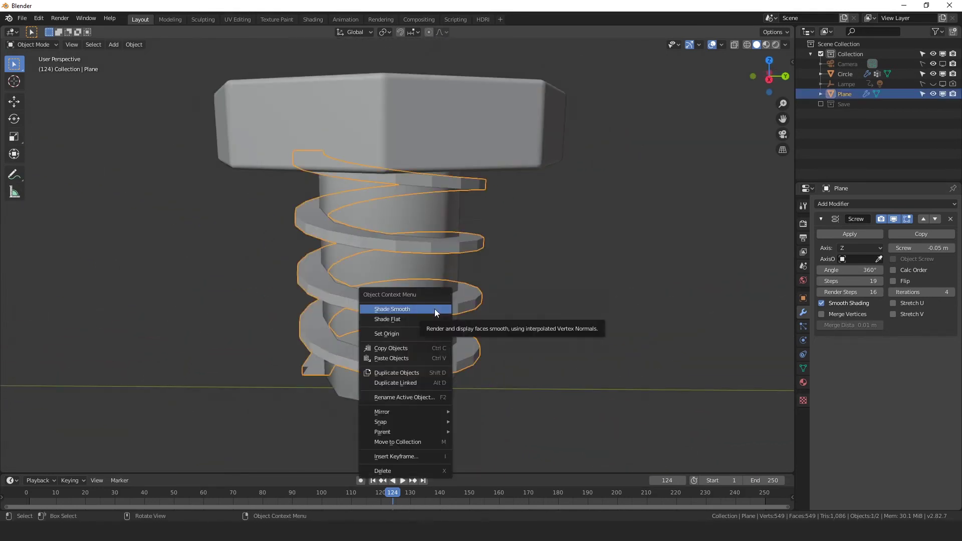
click(434, 309)
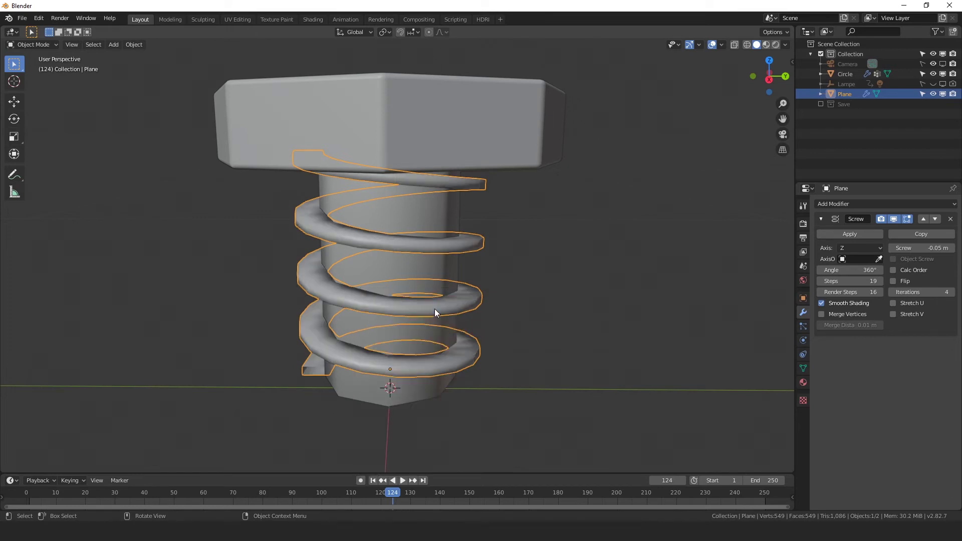
click(801, 368)
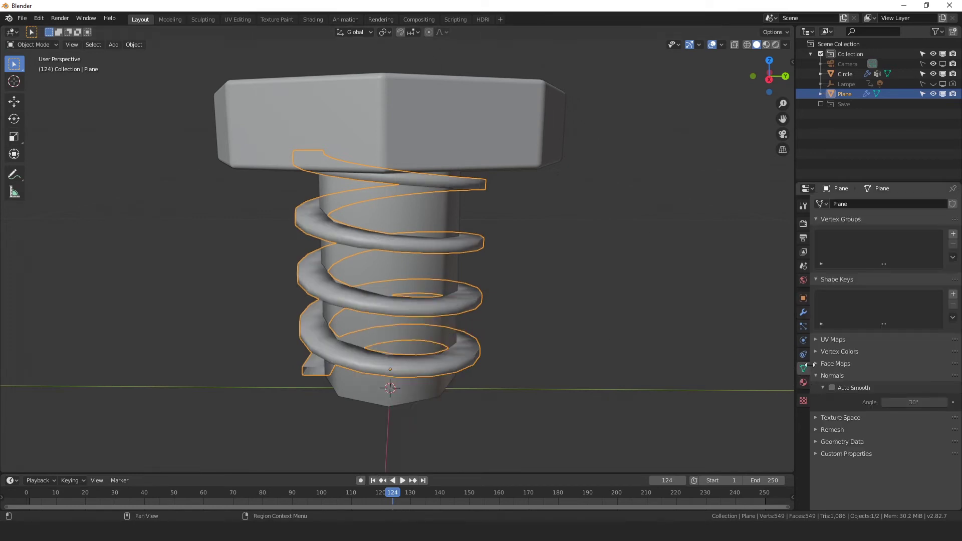
click(831, 387)
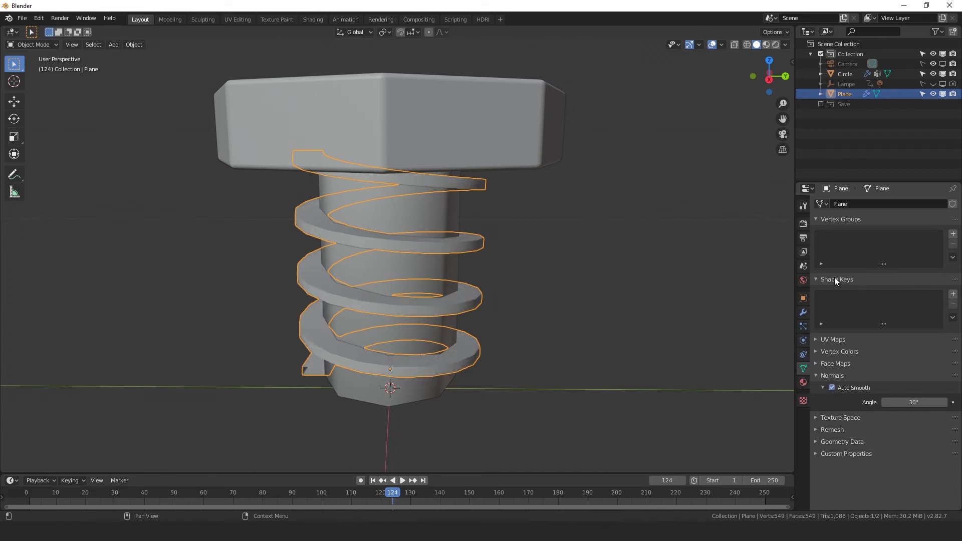
Step: Add a Bevel modifier to the spiral and set its limit method to Angle
click(803, 312)
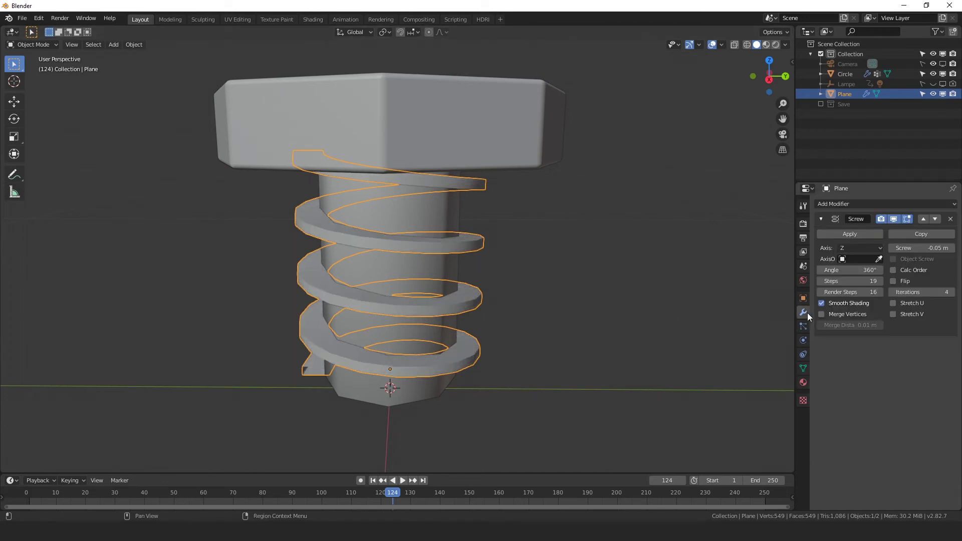
click(863, 207)
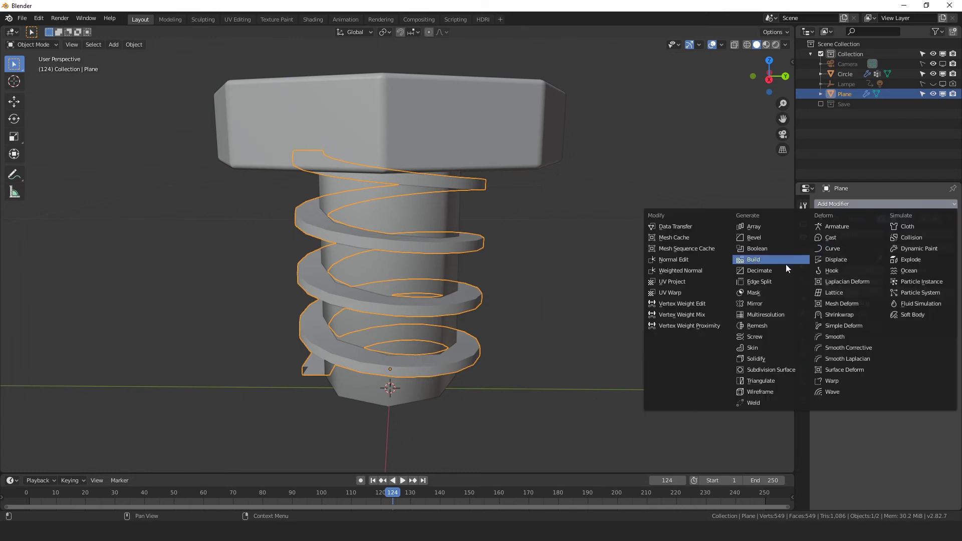
click(766, 239)
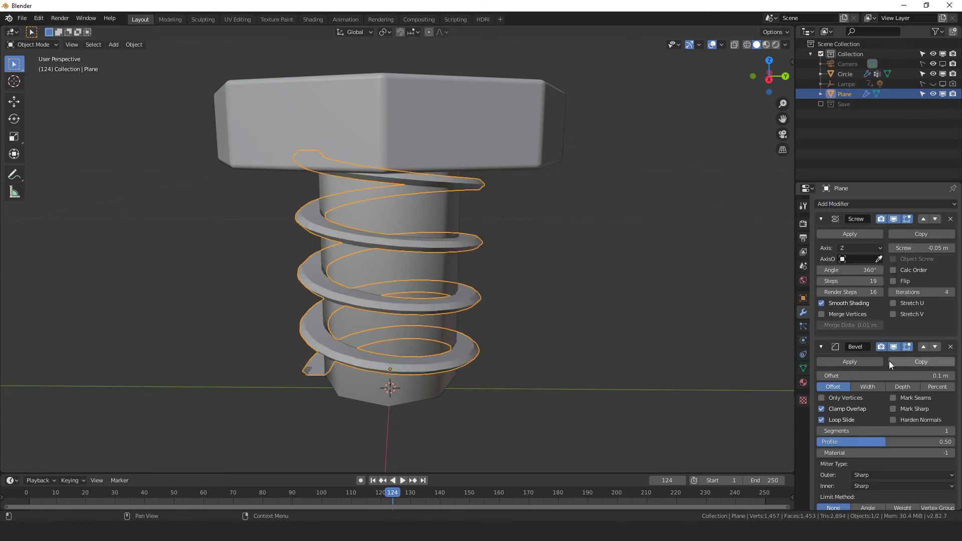
scroll(868, 454, down, 3)
click(870, 441)
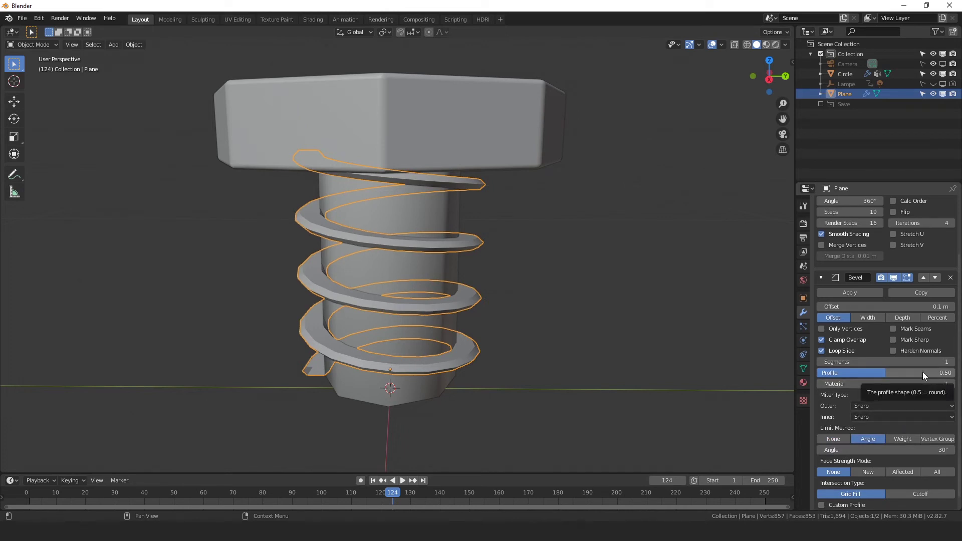
Step: Set the spiral's bevel to 2 segments with hardened normals and an offset of 0.003 m, and deselect the spiral
click(951, 362)
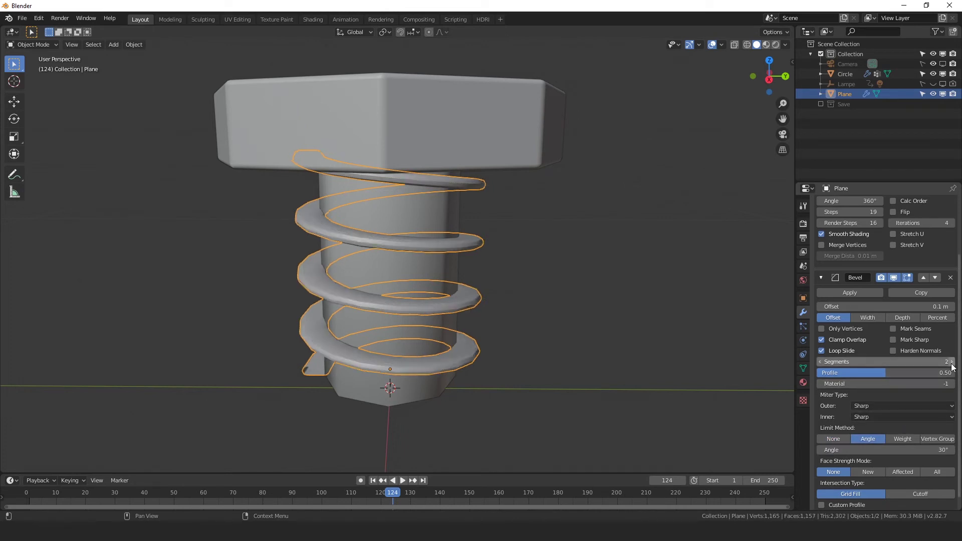
click(892, 351)
scroll(509, 355, up, 2)
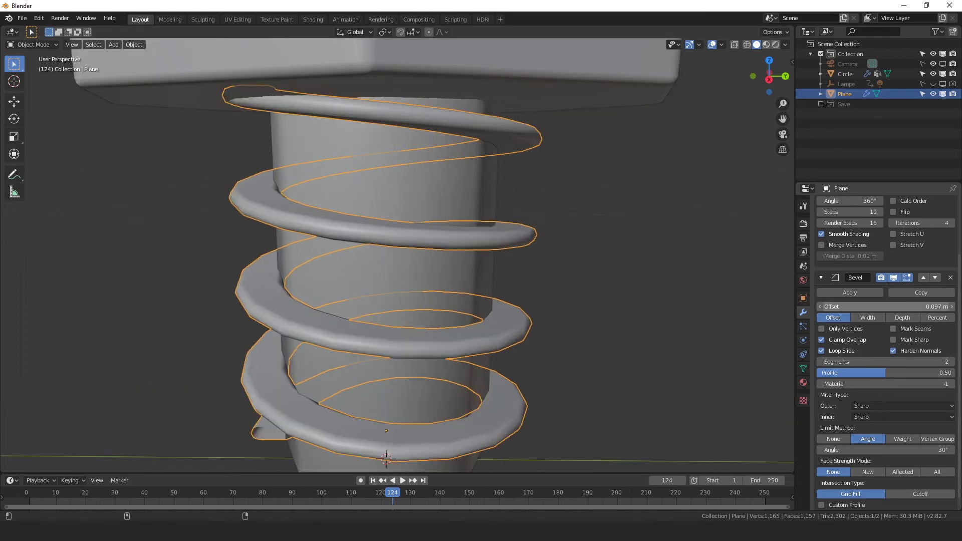
drag(885, 306, 872, 306)
click(676, 278)
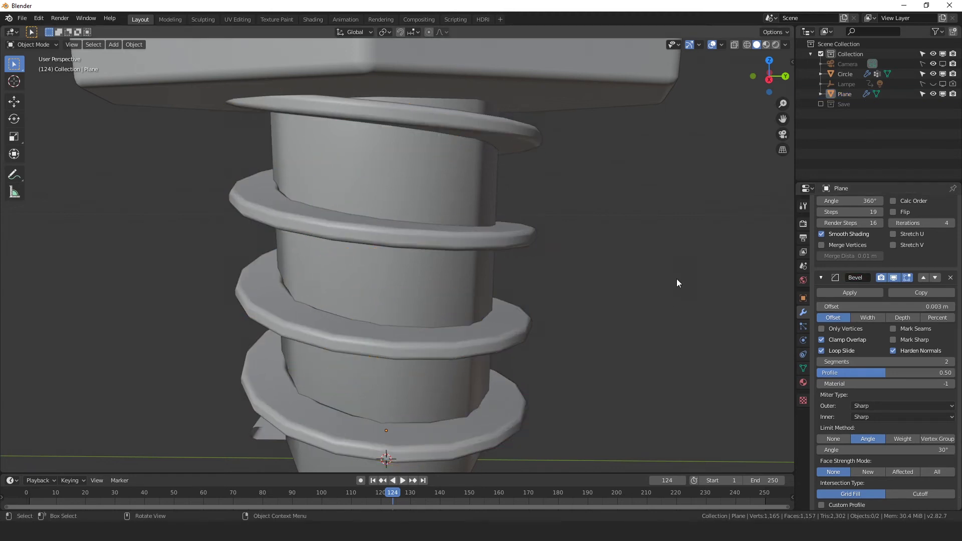
Step: Examine the beveled thread around the shaft, especially its open lower end
scroll(676, 278, down, 5)
middle_drag(606, 296, 671, 280)
scroll(416, 344, up, 6)
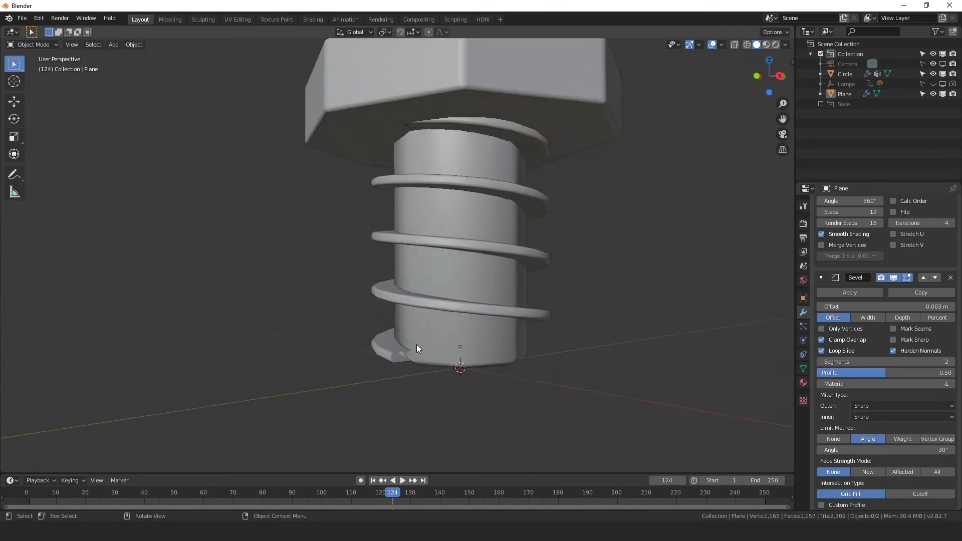
middle_drag(414, 444, 425, 306)
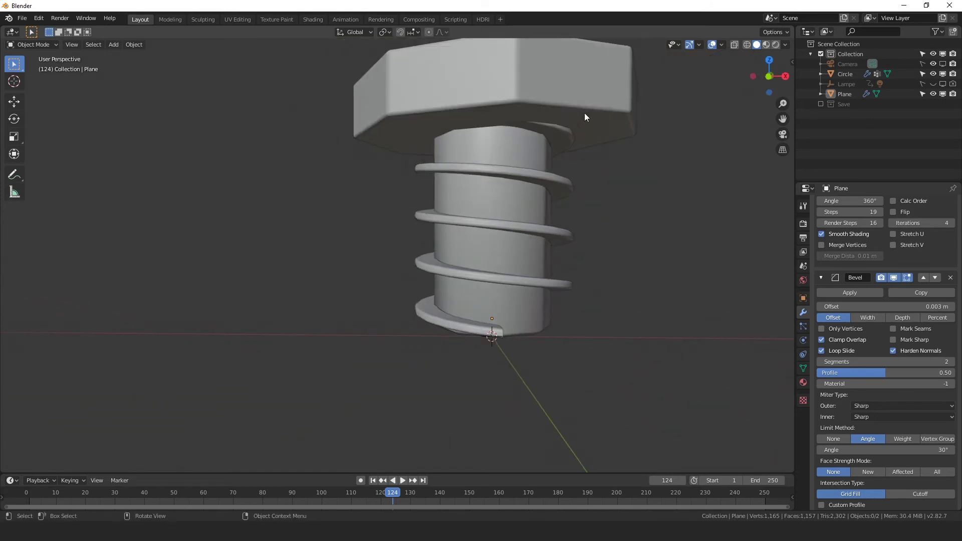
middle_drag(562, 276, 507, 247)
scroll(410, 339, up, 3)
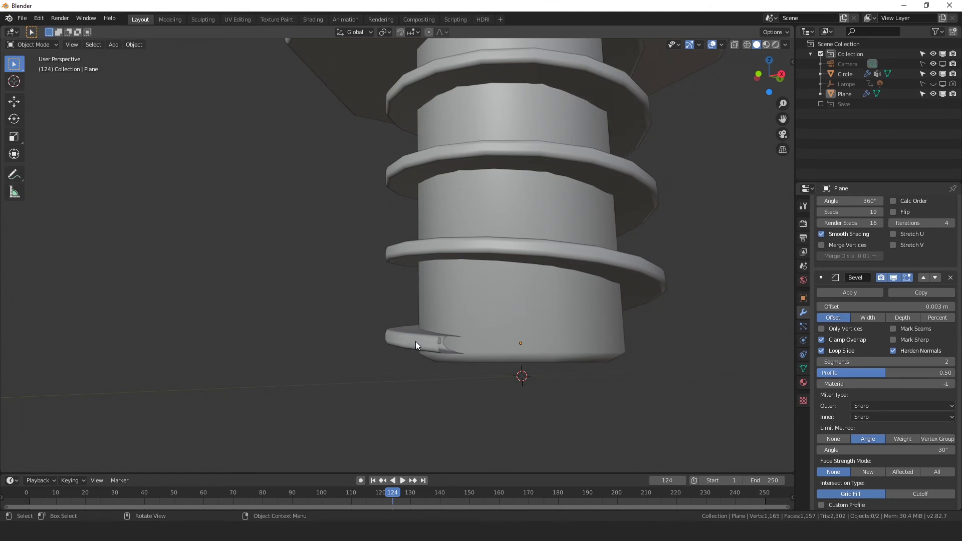
Step: Isolate the thread spiral in local view and apply its Screw and Bevel modifiers
click(416, 341)
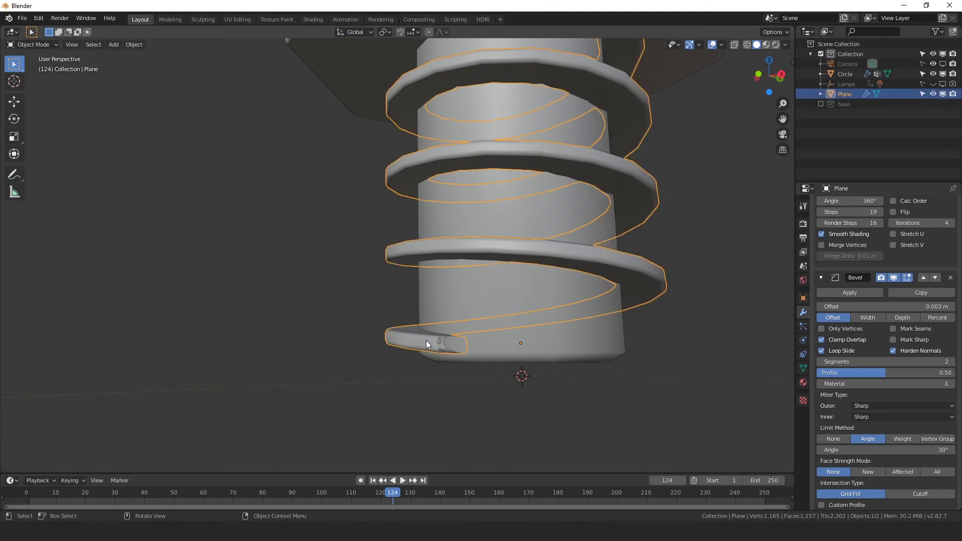
key(KP_Divide)
scroll(884, 301, up, 3)
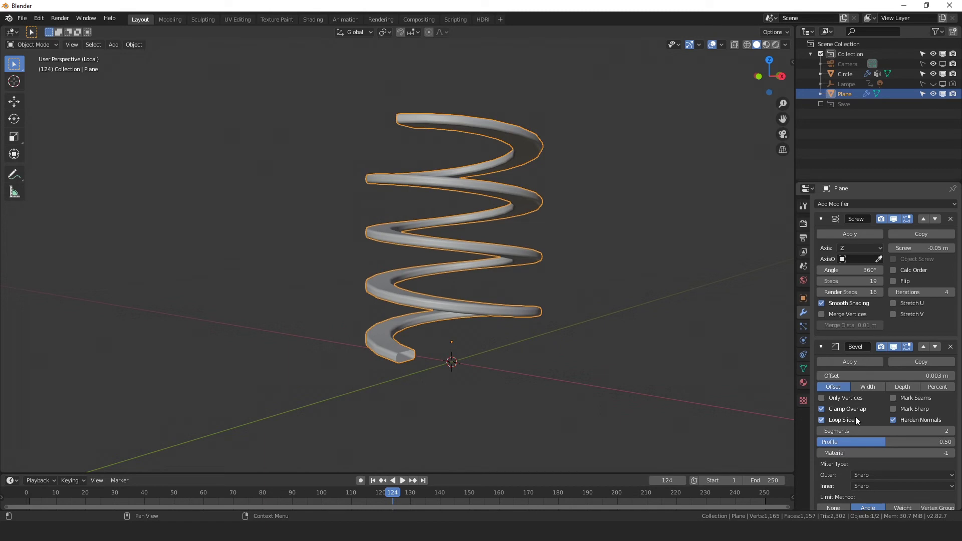
click(854, 233)
click(851, 234)
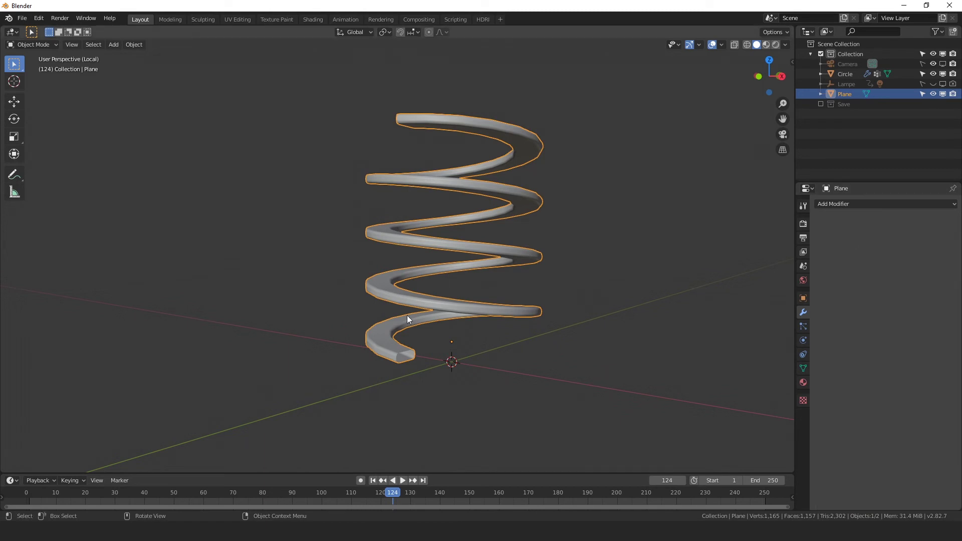
Step: Close the spiral's open lower end with a Grid Fill of span 3, then exit local view and deselect the spiral
scroll(352, 389, up, 1)
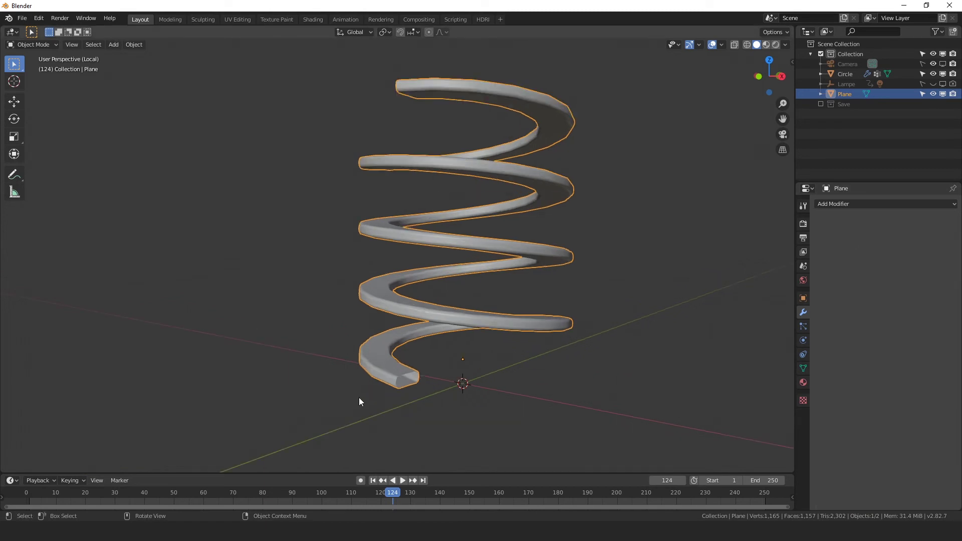
key(Tab)
scroll(415, 376, up, 3)
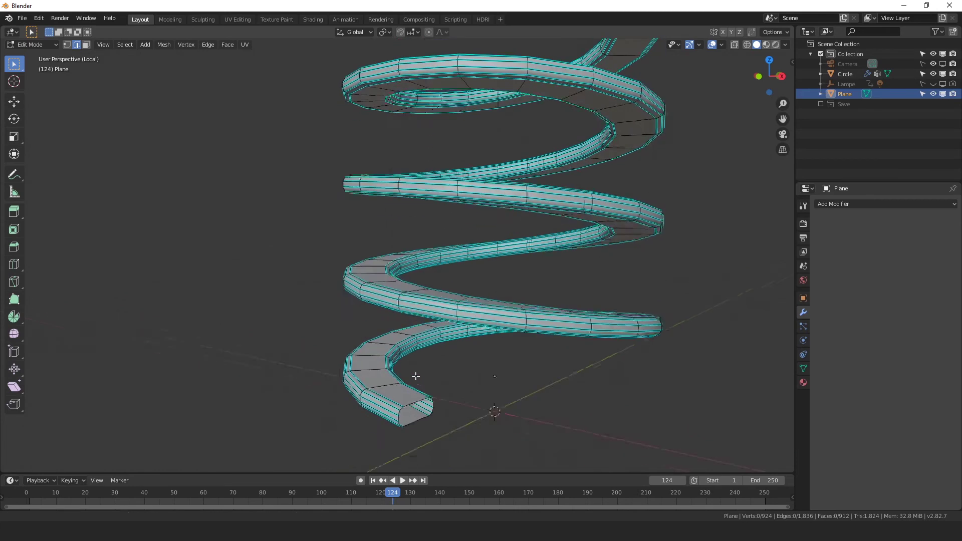
scroll(416, 376, up, 2)
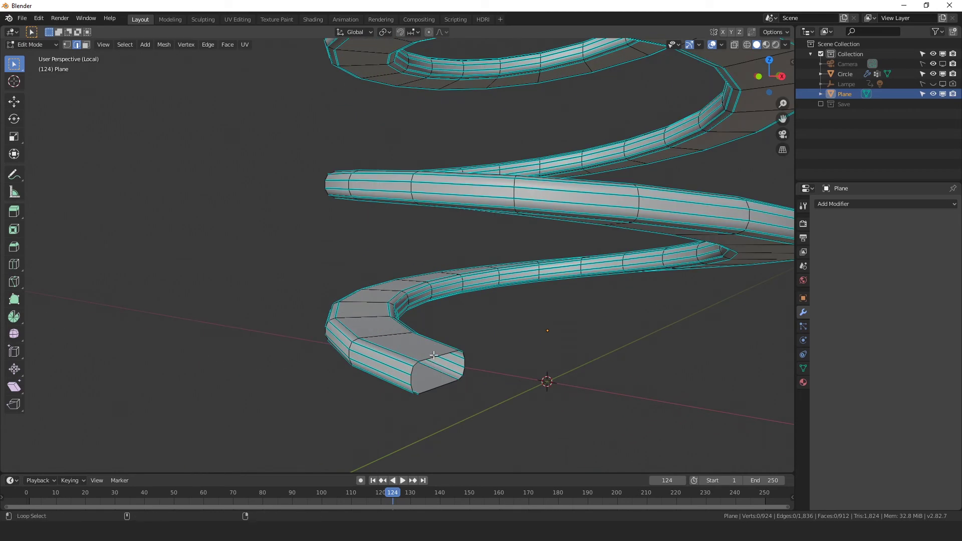
alt+click(434, 355)
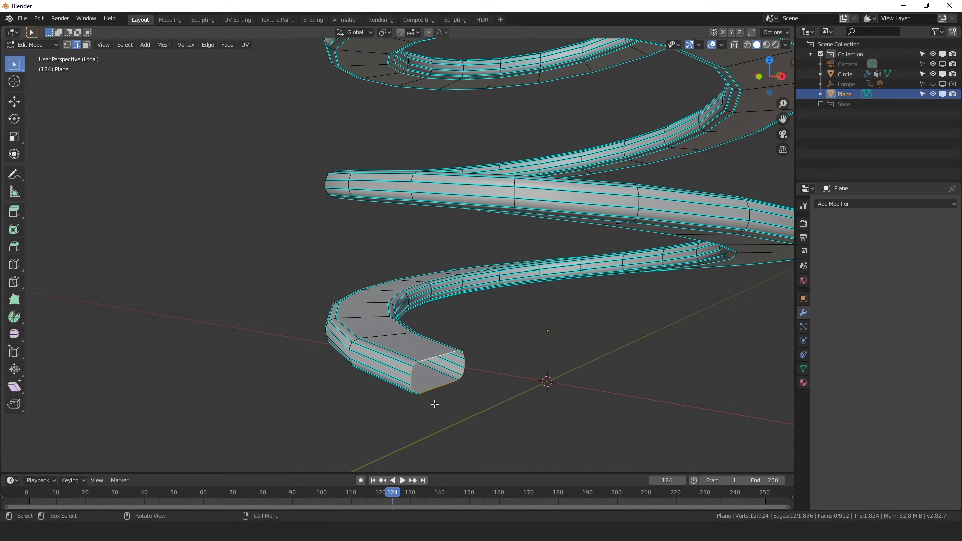
click(228, 44)
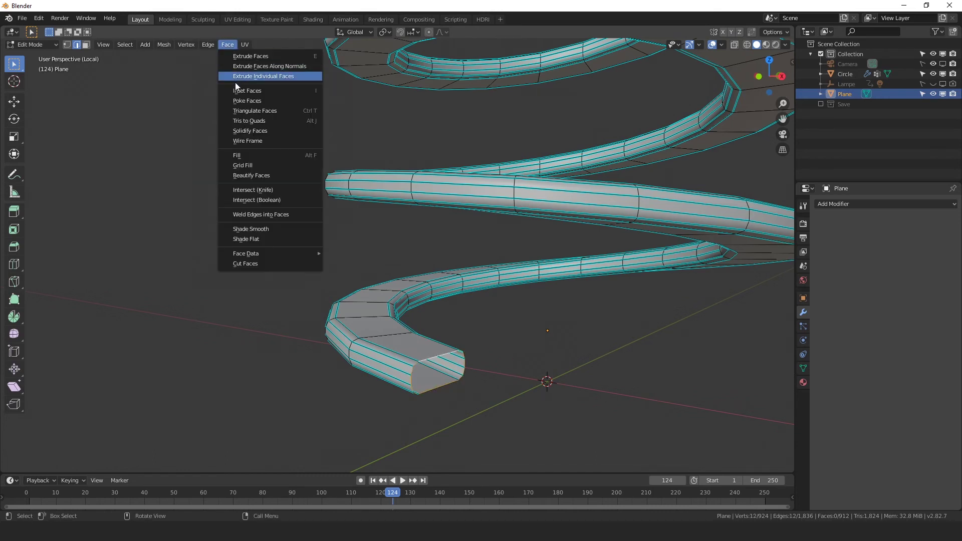
click(267, 167)
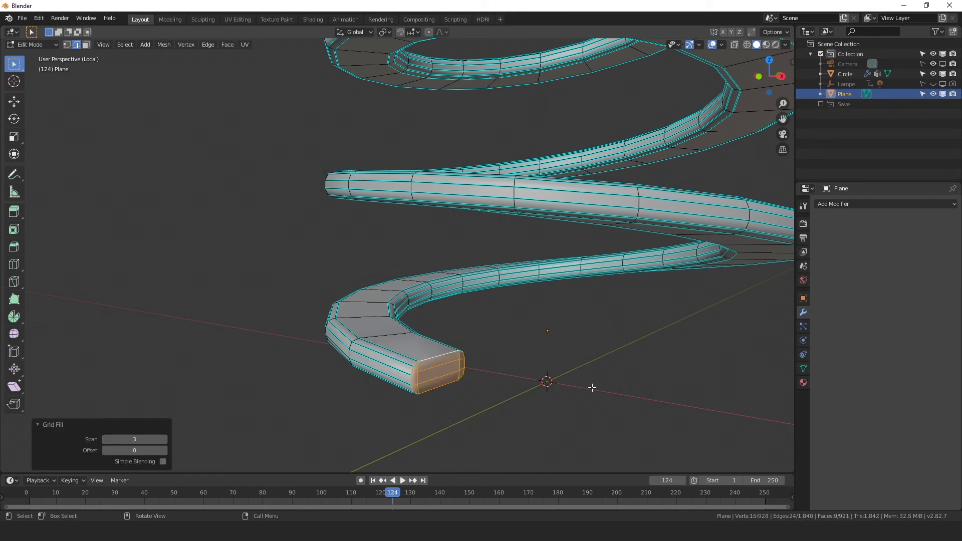
key(Tab)
key(KP_Divide)
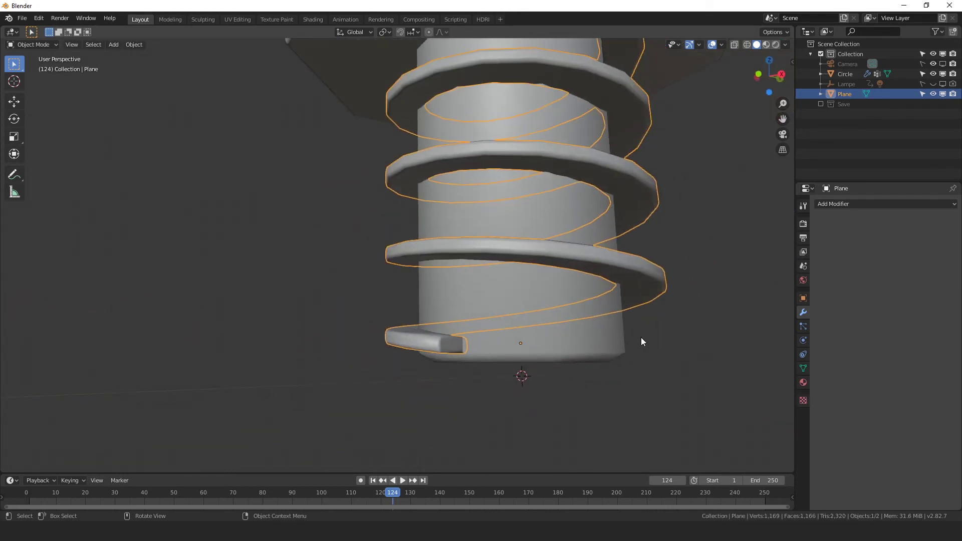
click(723, 336)
scroll(602, 199, down, 4)
middle_drag(603, 200, 561, 252)
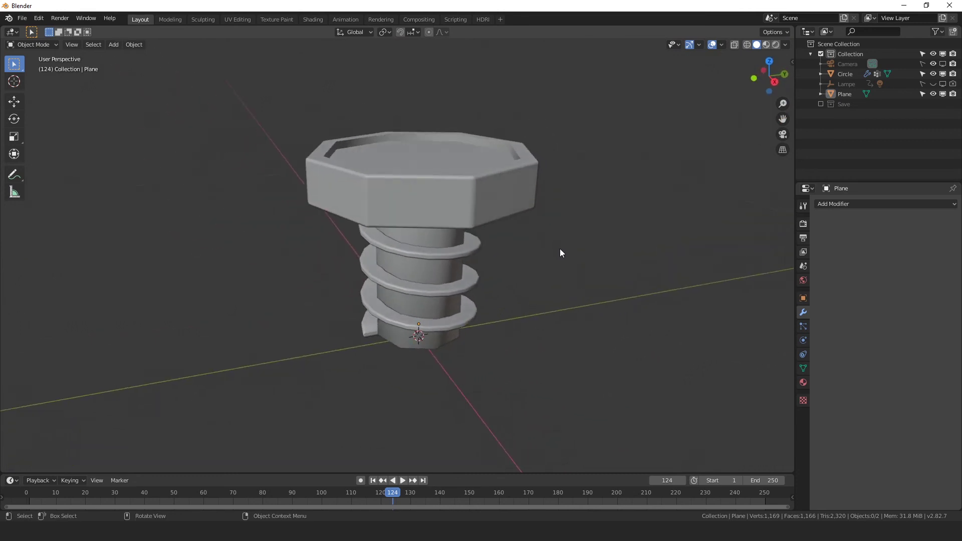
Step: Add a 2 m plane under the bolt and lower it about 0.018 m along Z
scroll(561, 274, down, 2)
key(shift+a)
mouse_move(547, 296)
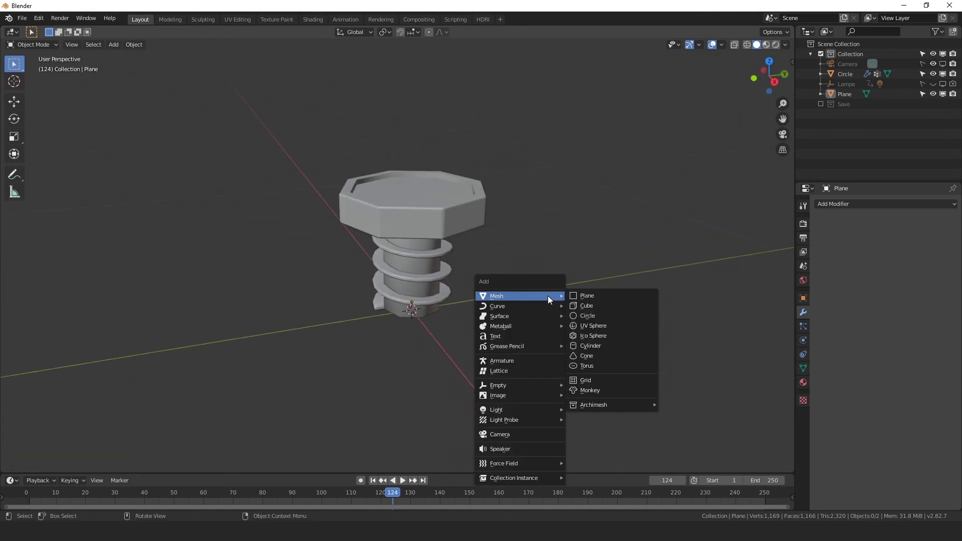
click(586, 296)
scroll(537, 335, down, 2)
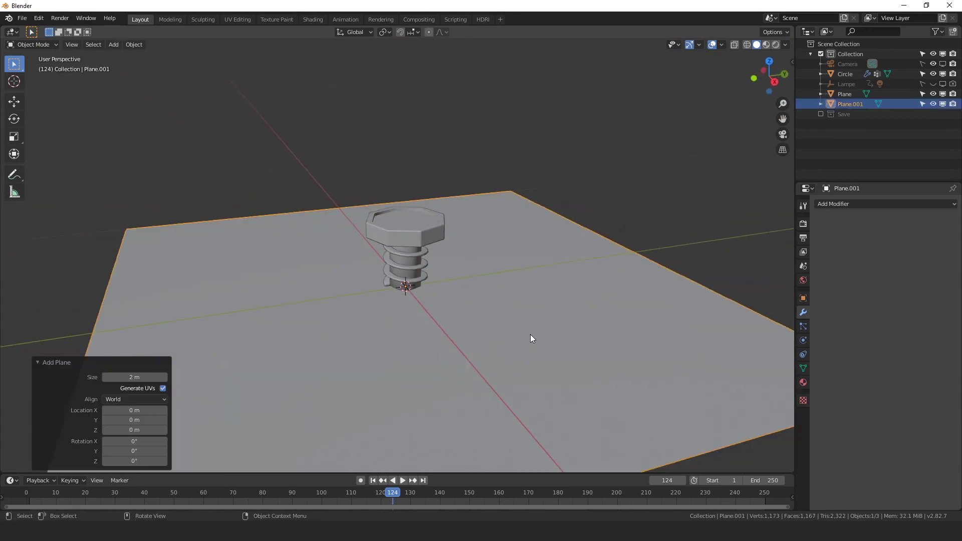
middle_drag(530, 335, 514, 316)
key(g)
key(z)
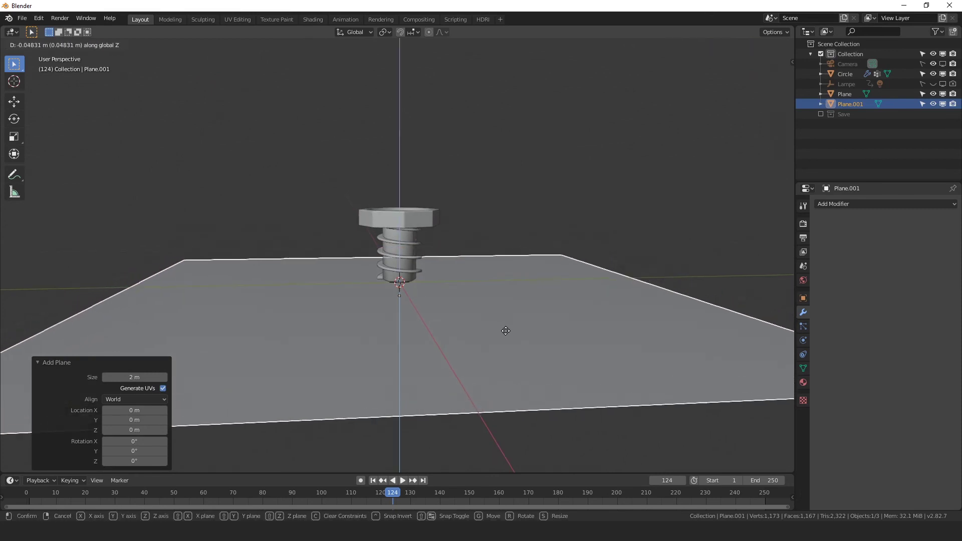
click(508, 321)
Step: Scale the ground plane up by a factor of about 1.4
middle_drag(444, 298, 442, 286)
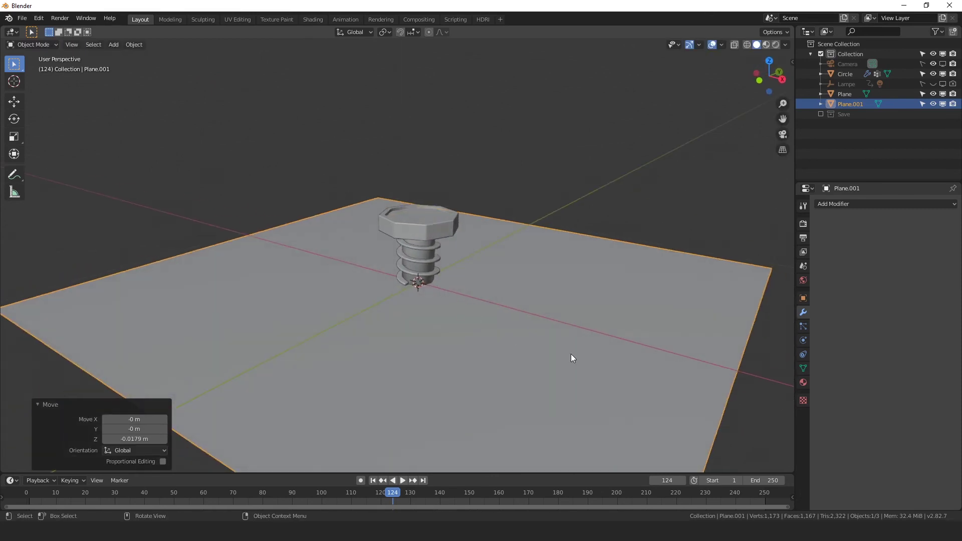
scroll(570, 353, up, 2)
key(s)
click(676, 382)
scroll(575, 313, up, 3)
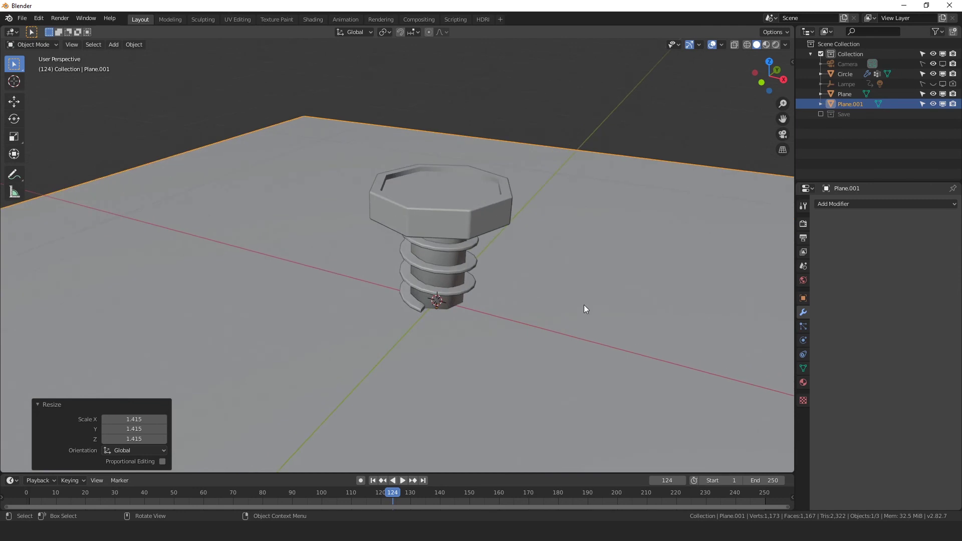
Step: Switch the viewport to Material Preview and give the bolt body a new material named Métal
key(z)
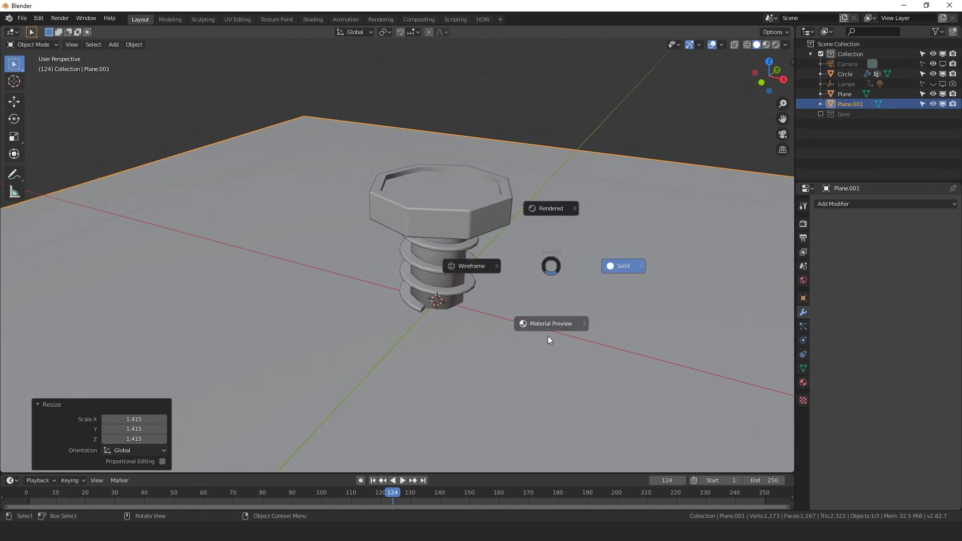
click(548, 335)
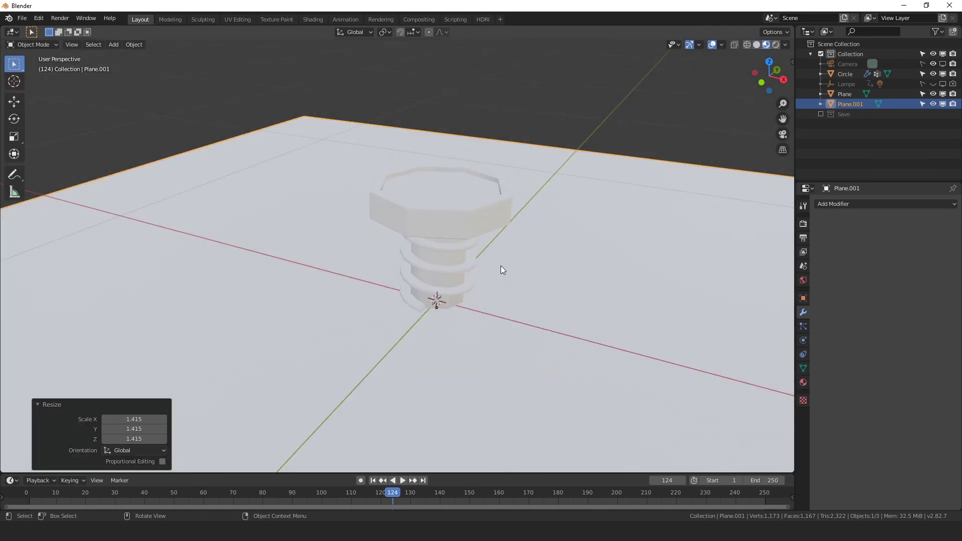
middle_drag(500, 265, 448, 202)
click(448, 201)
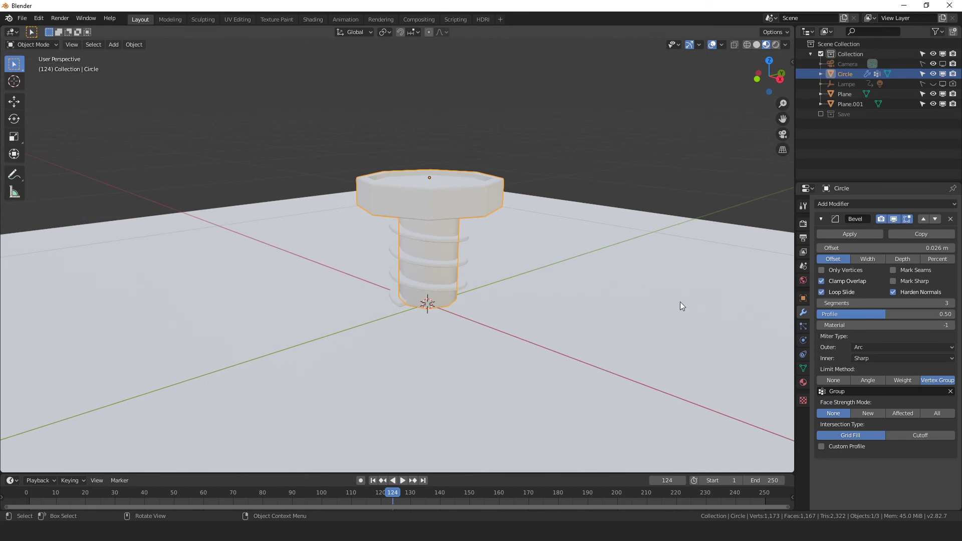
click(803, 382)
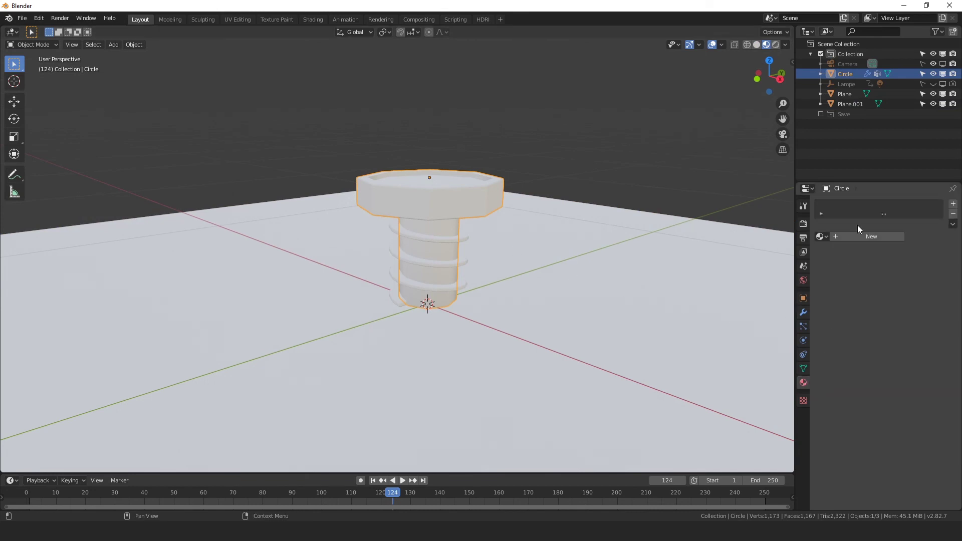
click(885, 236)
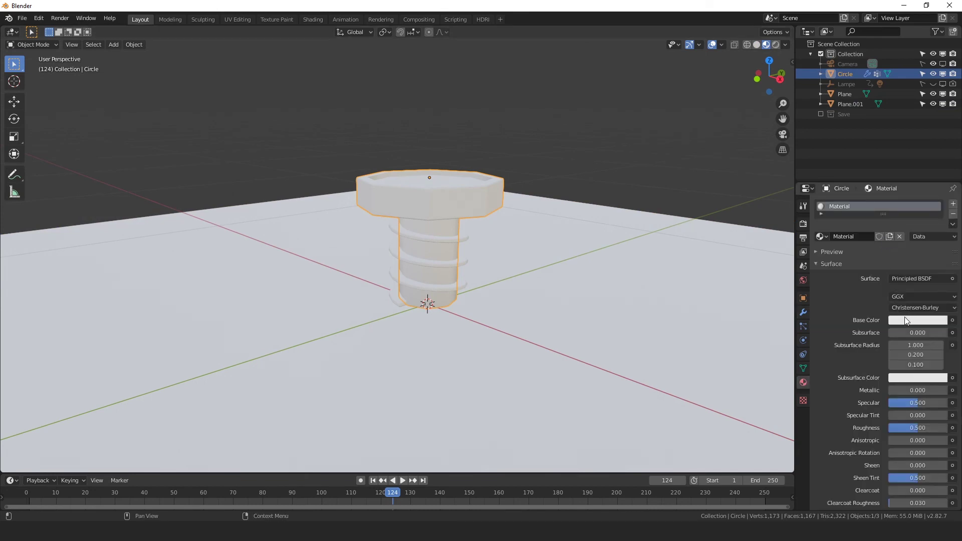
double_click(843, 209)
text(Me)
Step: Darken the Métal material's base color to light grey, with Metallic at about 0.892 and Roughness at about 0.267
click(914, 320)
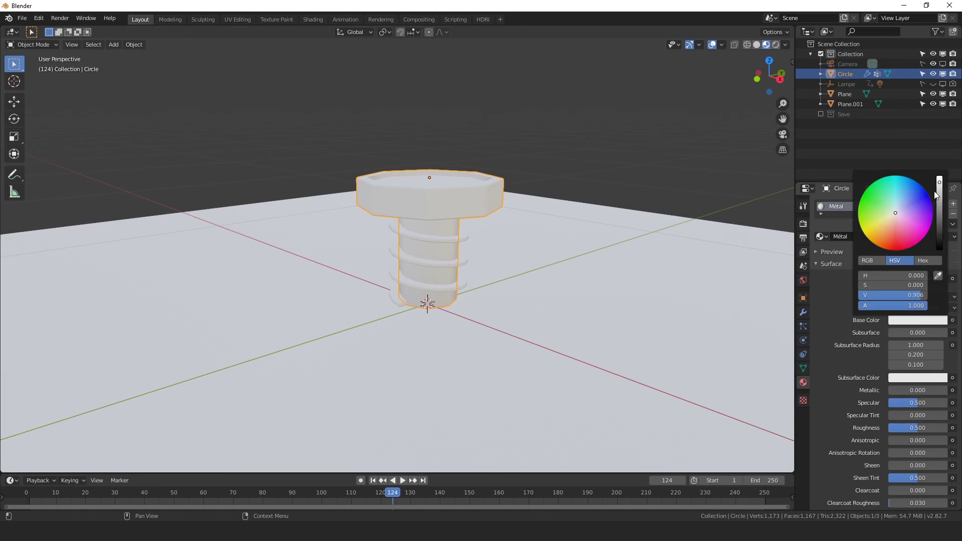
drag(934, 192, 939, 188)
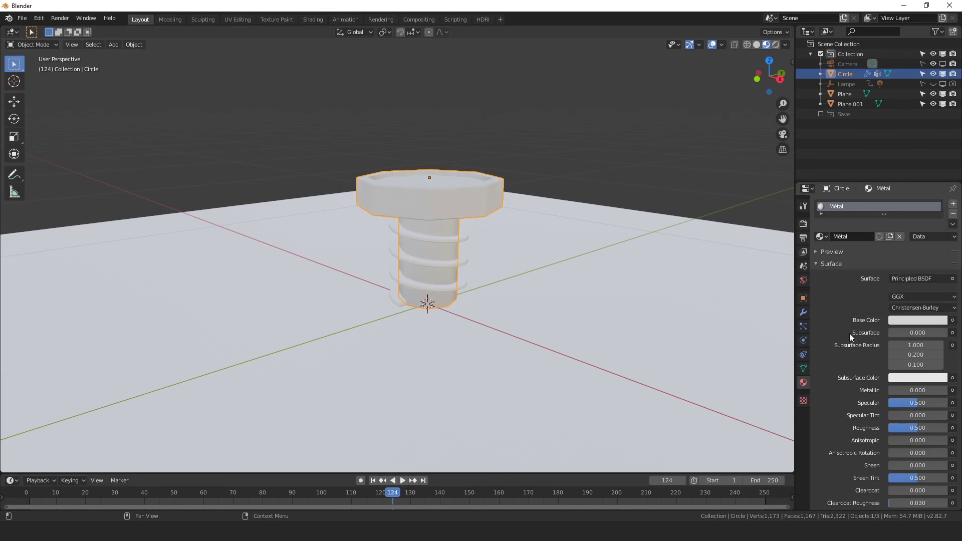
drag(944, 390, 960, 390)
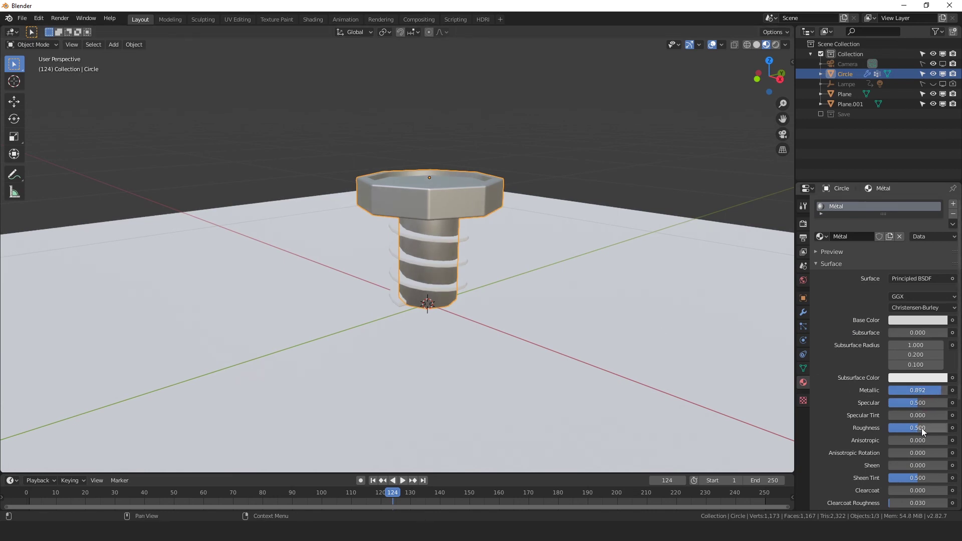
drag(917, 428, 904, 428)
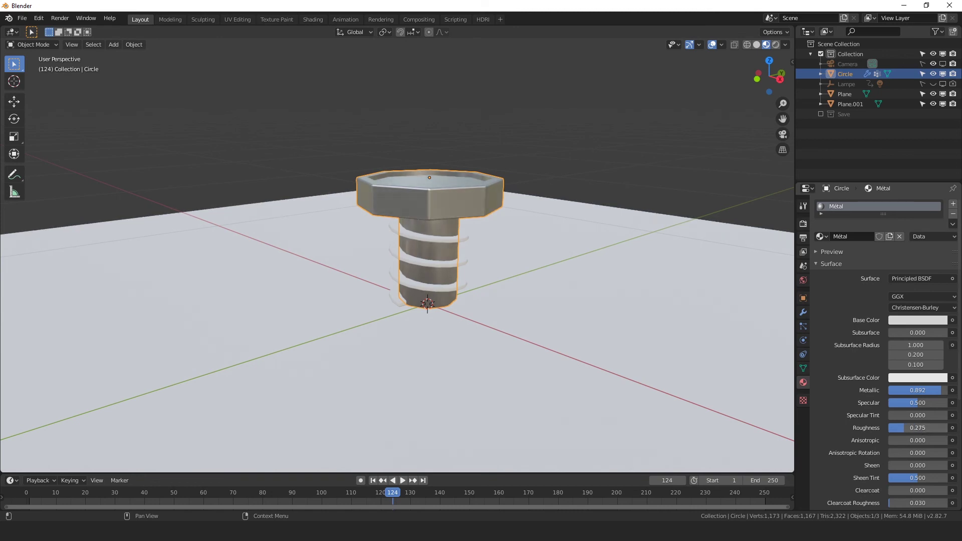
Step: Assign the existing Métal material to the thread spiral and deselect it
middle_drag(496, 301, 472, 288)
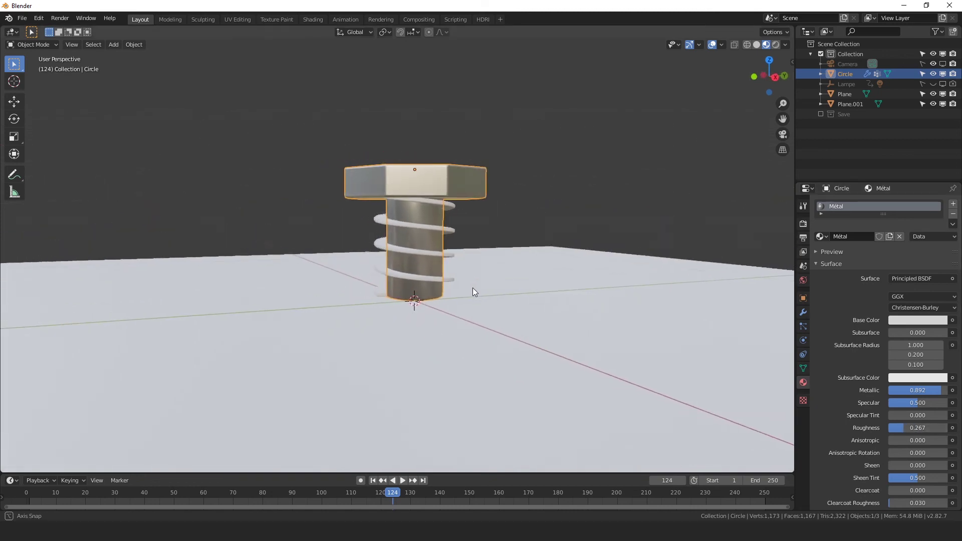
middle_drag(436, 230, 431, 243)
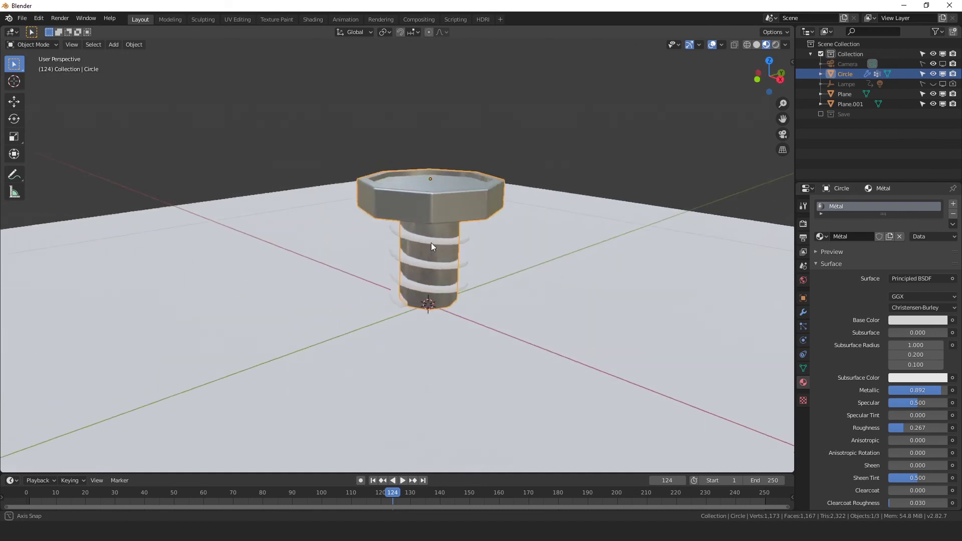
scroll(470, 267, up, 4)
middle_drag(470, 266, 386, 233)
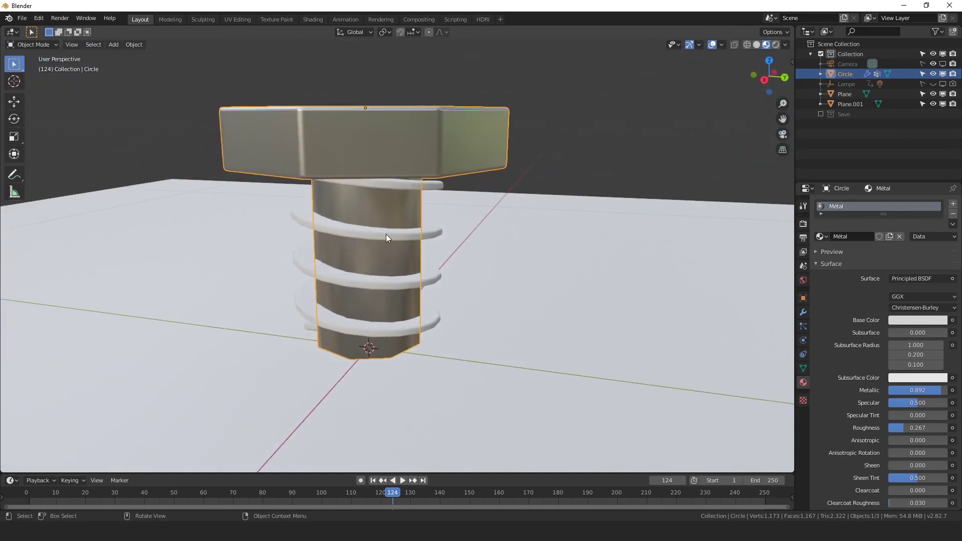
click(386, 233)
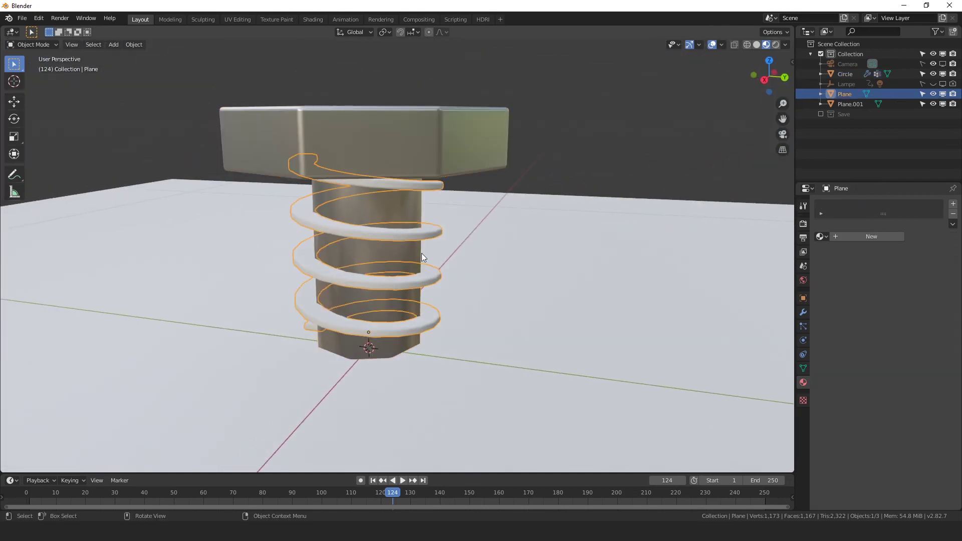
click(820, 236)
click(838, 252)
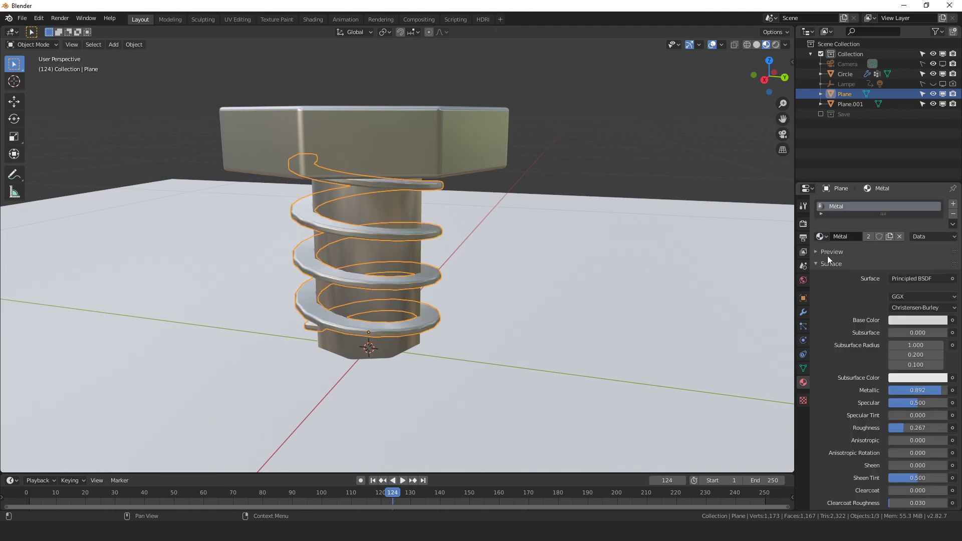
click(565, 160)
Step: Switch the viewport to Rendered shading and examine the metal bolt and its shadow from several angles
scroll(565, 160, down, 6)
mouse_move(501, 211)
middle_down()
mouse_move(604, 193)
mouse_move(513, 212)
middle_up()
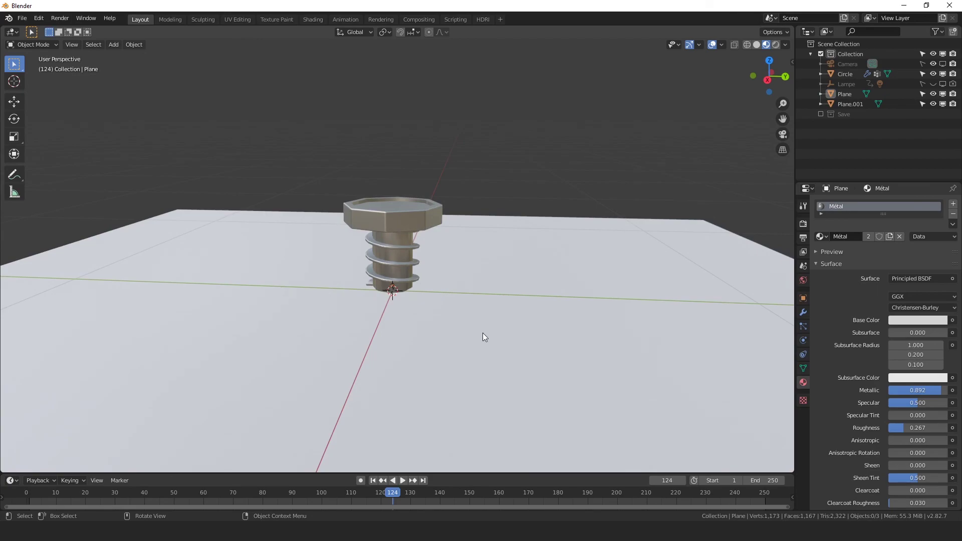
key(z)
click(507, 210)
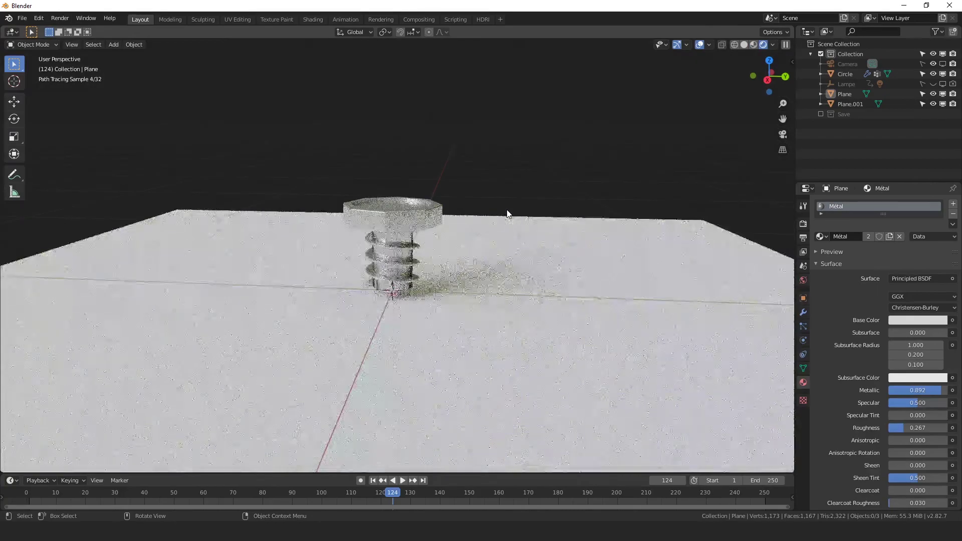
mouse_move(531, 174)
middle_down()
mouse_move(464, 267)
mouse_move(451, 216)
middle_up()
mouse_move(491, 311)
middle_down()
mouse_move(542, 299)
mouse_move(489, 274)
mouse_move(539, 318)
middle_up()
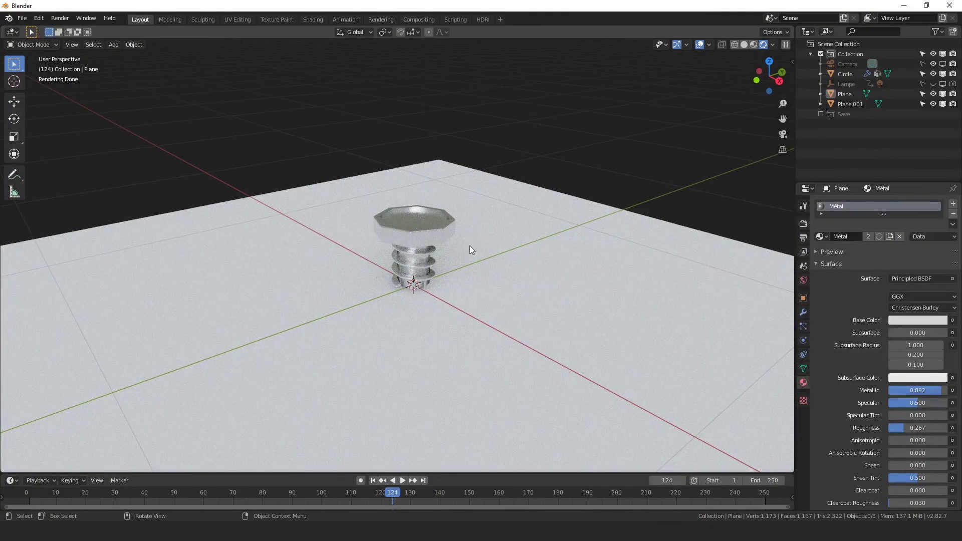
scroll(548, 280, up, 6)
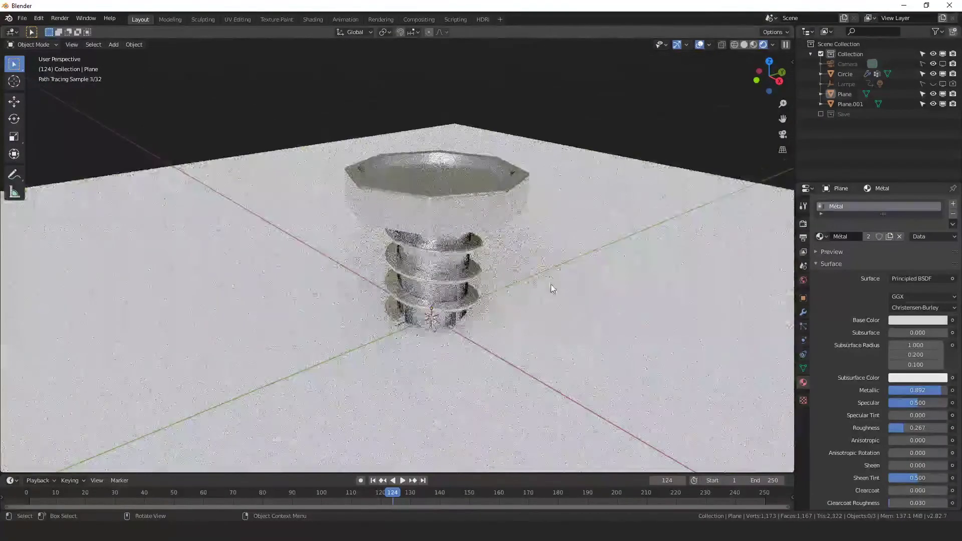
mouse_move(551, 289)
middle_down()
mouse_move(488, 263)
mouse_move(544, 290)
mouse_move(421, 299)
mouse_move(564, 291)
mouse_move(592, 301)
mouse_move(492, 212)
middle_up()
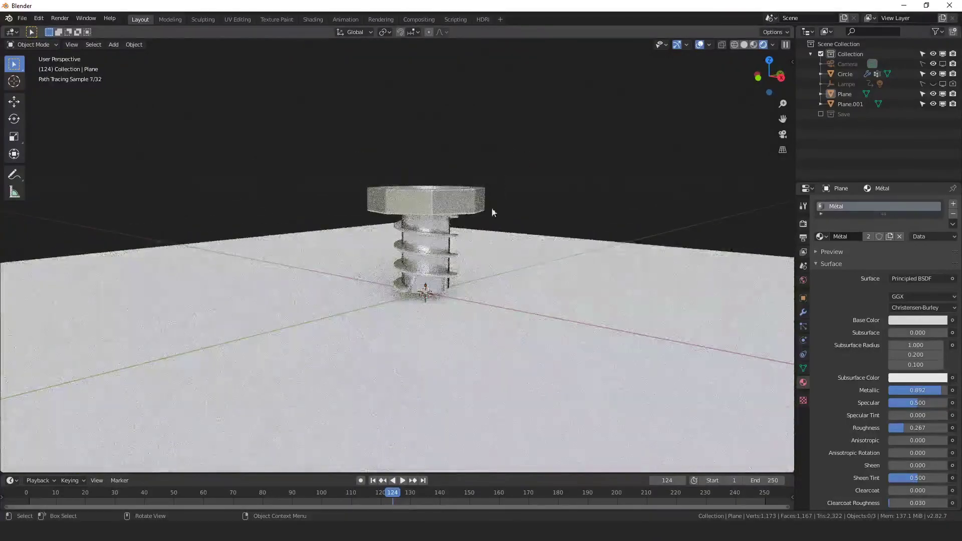
middle_drag(601, 266, 461, 90)
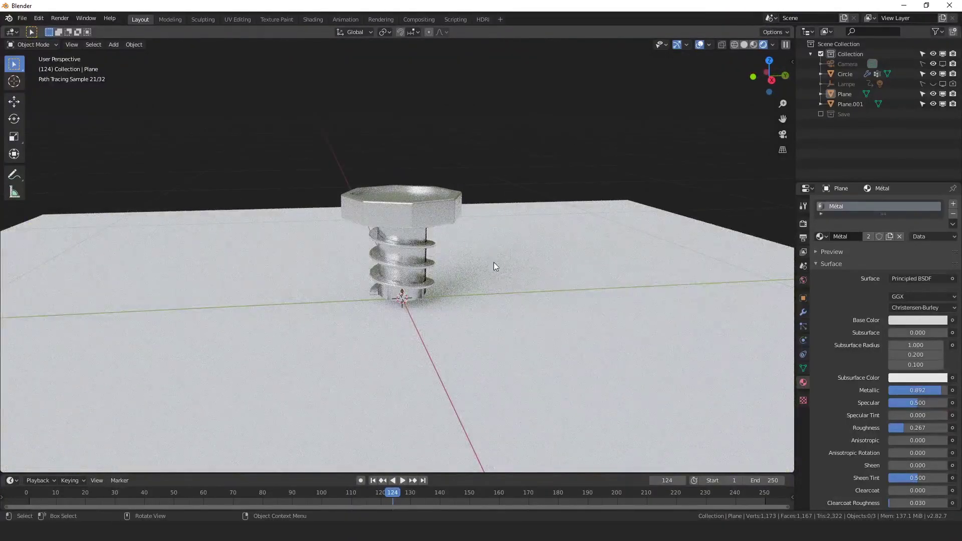
middle_drag(528, 281, 470, 281)
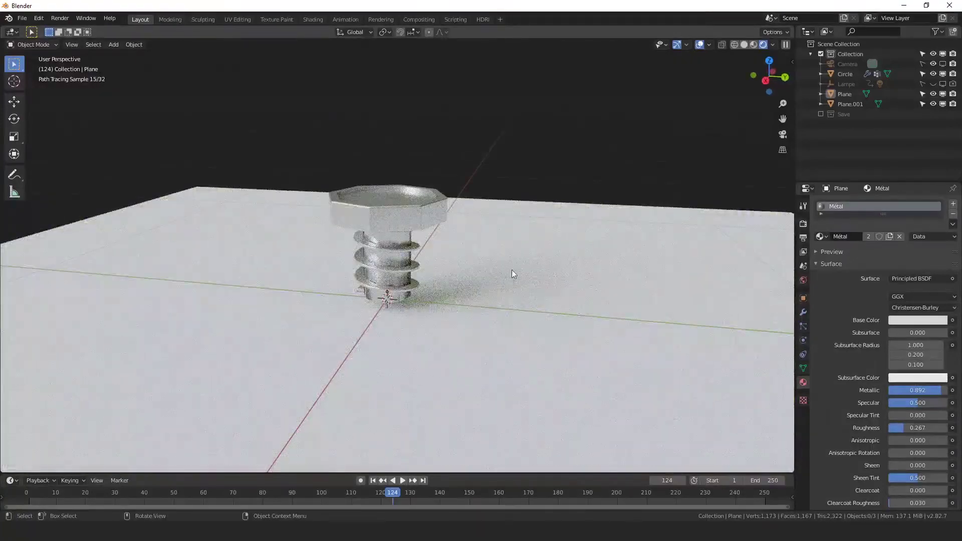
Step: View the bolt in Material Preview, return the viewport to Solid shading, and examine the head and thread
key(z)
click(529, 360)
middle_drag(539, 337, 443, 268)
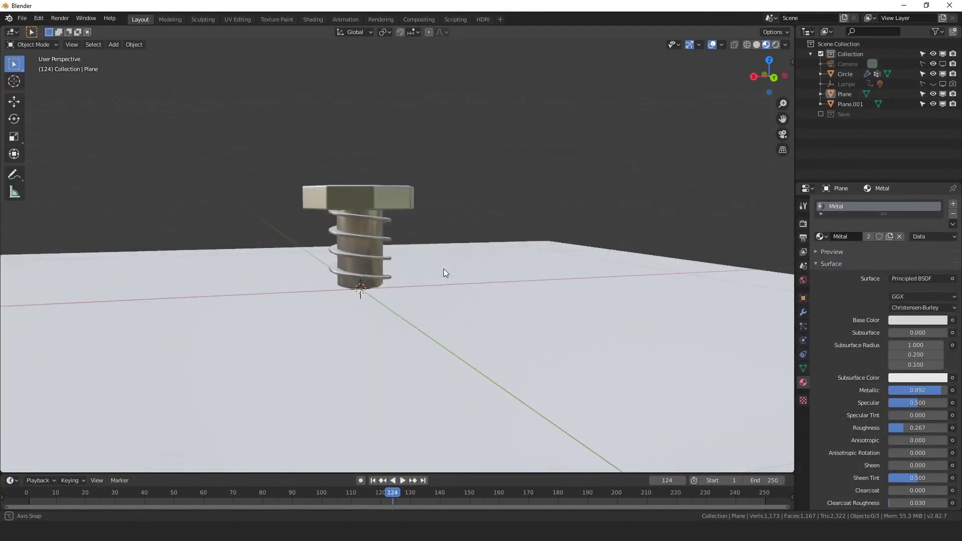
key(z)
click(571, 281)
mouse_move(571, 281)
middle_down()
mouse_move(421, 289)
mouse_move(418, 240)
mouse_move(375, 272)
mouse_move(517, 217)
mouse_move(433, 206)
mouse_move(395, 228)
mouse_move(392, 242)
mouse_move(415, 257)
middle_up()
scroll(419, 239, up, 3)
scroll(444, 206, down, 3)
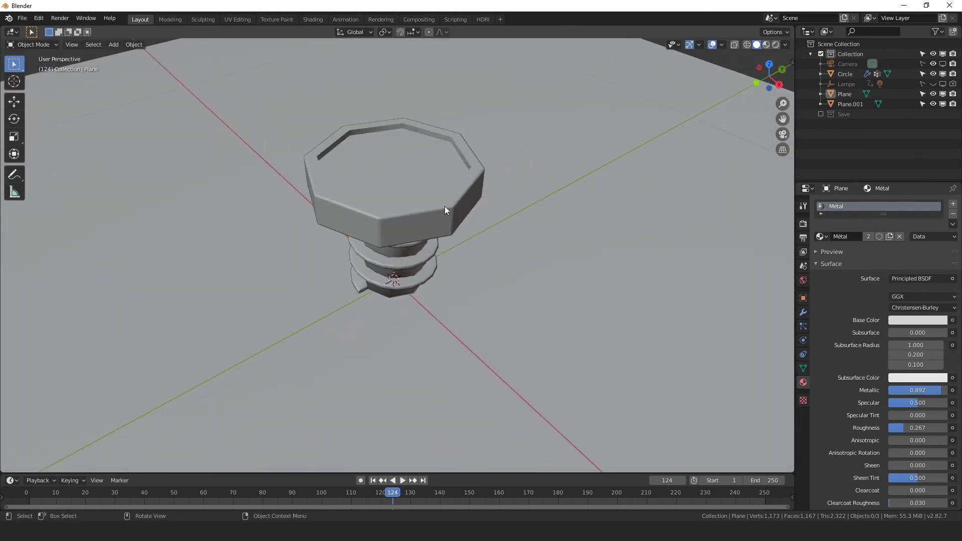
middle_drag(461, 359, 510, 256)
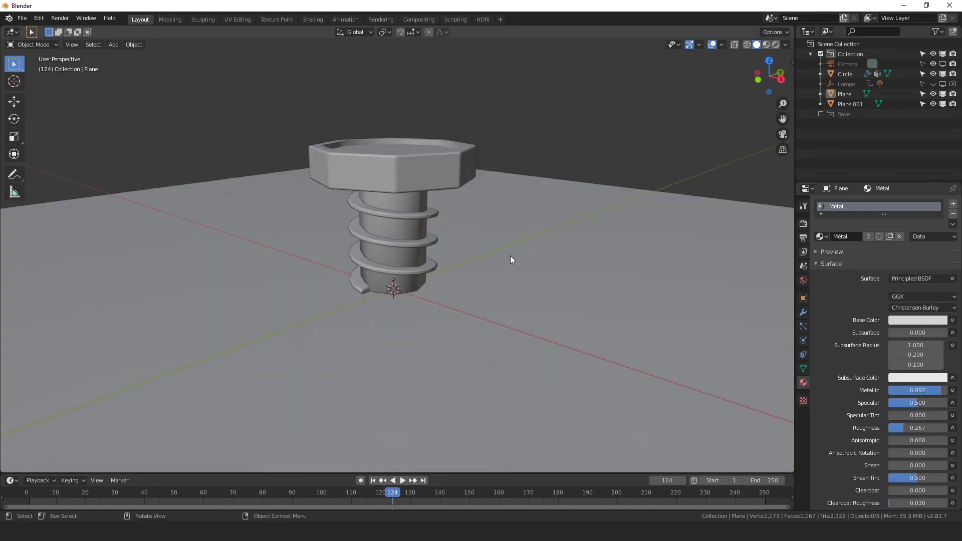